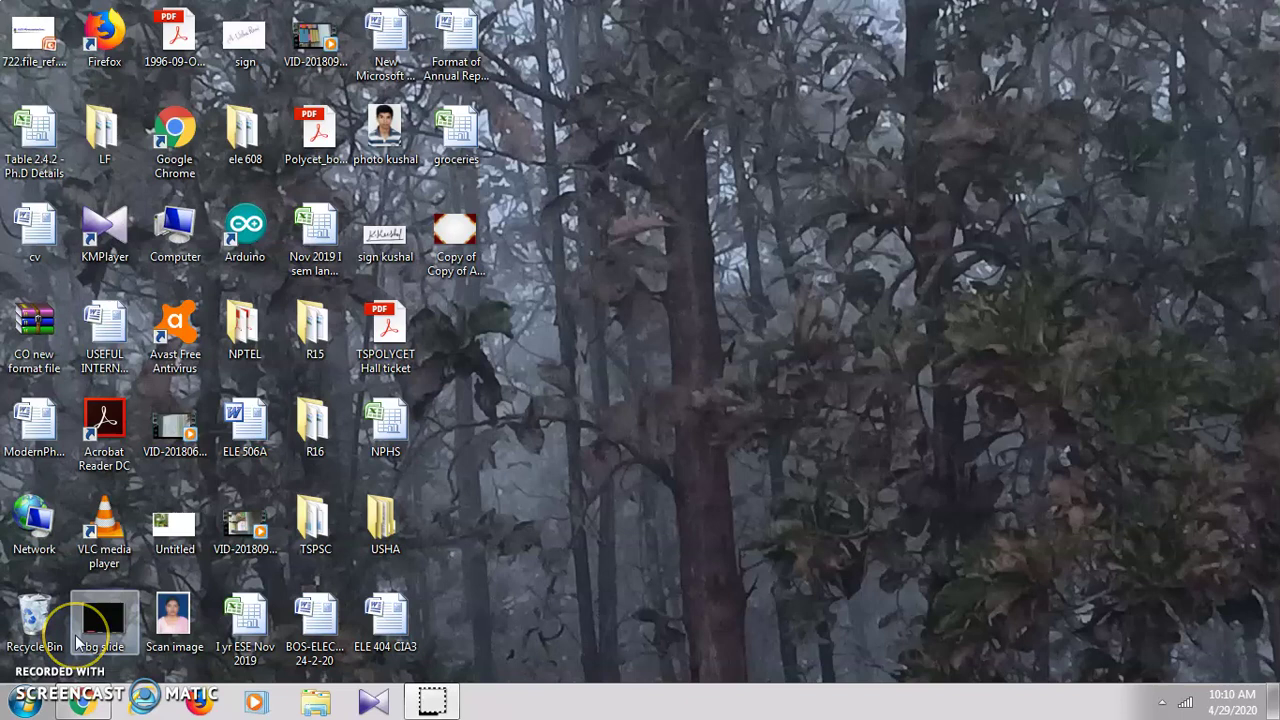
# Step: Bring up the Chrome window showing the COVID 19 awareness quiz in the Forms editor
pyautogui.click(102, 605)
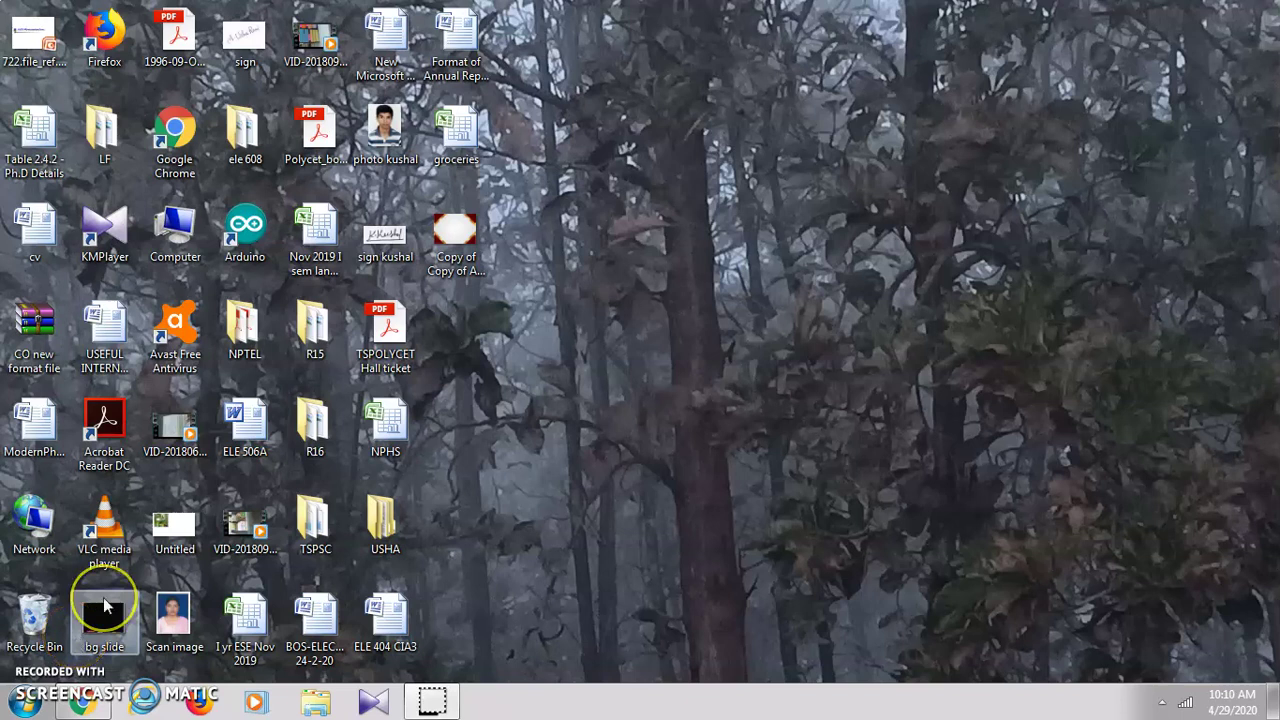
pyautogui.moveTo(88, 704)
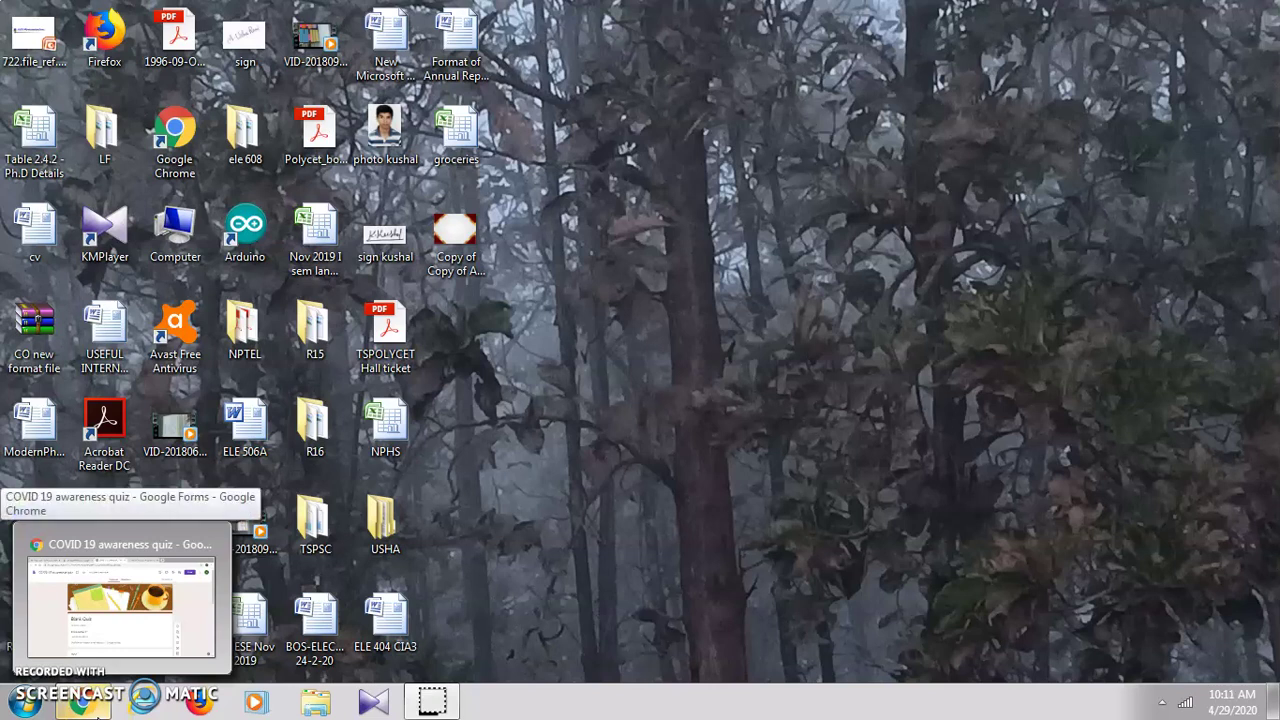
pyautogui.click(99, 706)
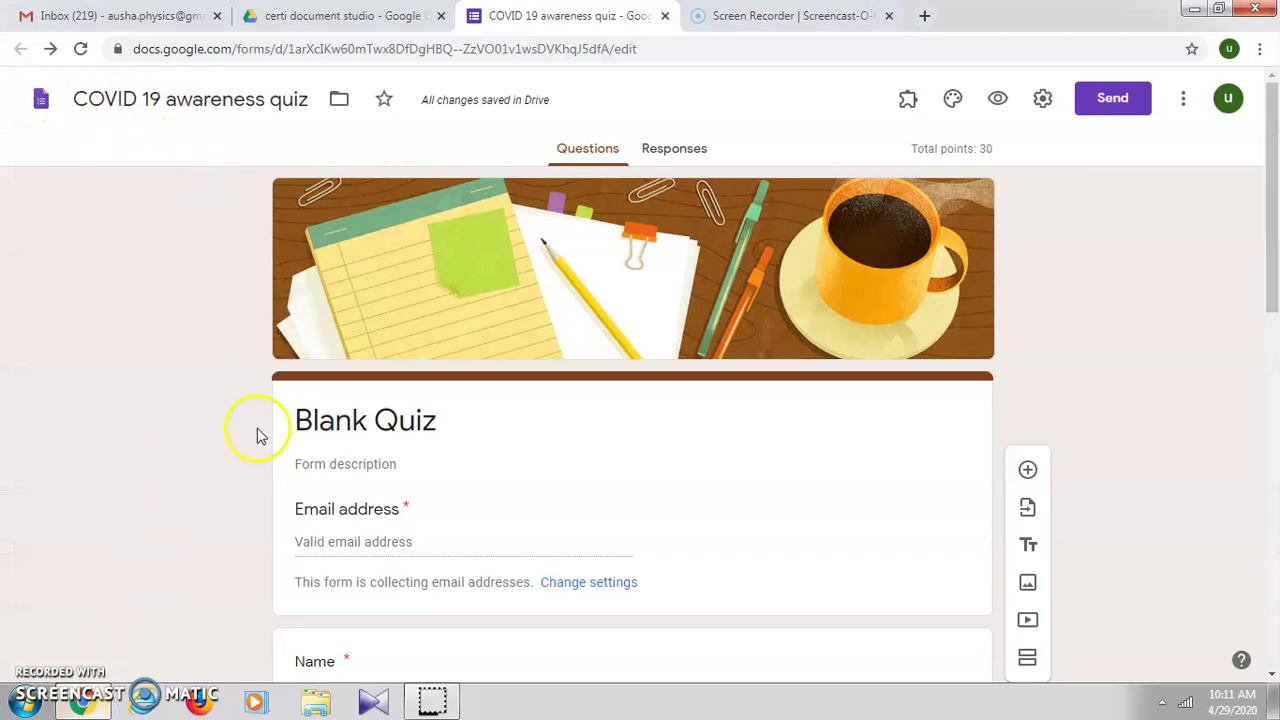
pyautogui.scroll(-5, 257, 436)
pyautogui.scroll(2, 260, 440)
pyautogui.scroll(1, 500, 434)
pyautogui.scroll(-2, 429, 543)
pyautogui.scroll(3, 455, 457)
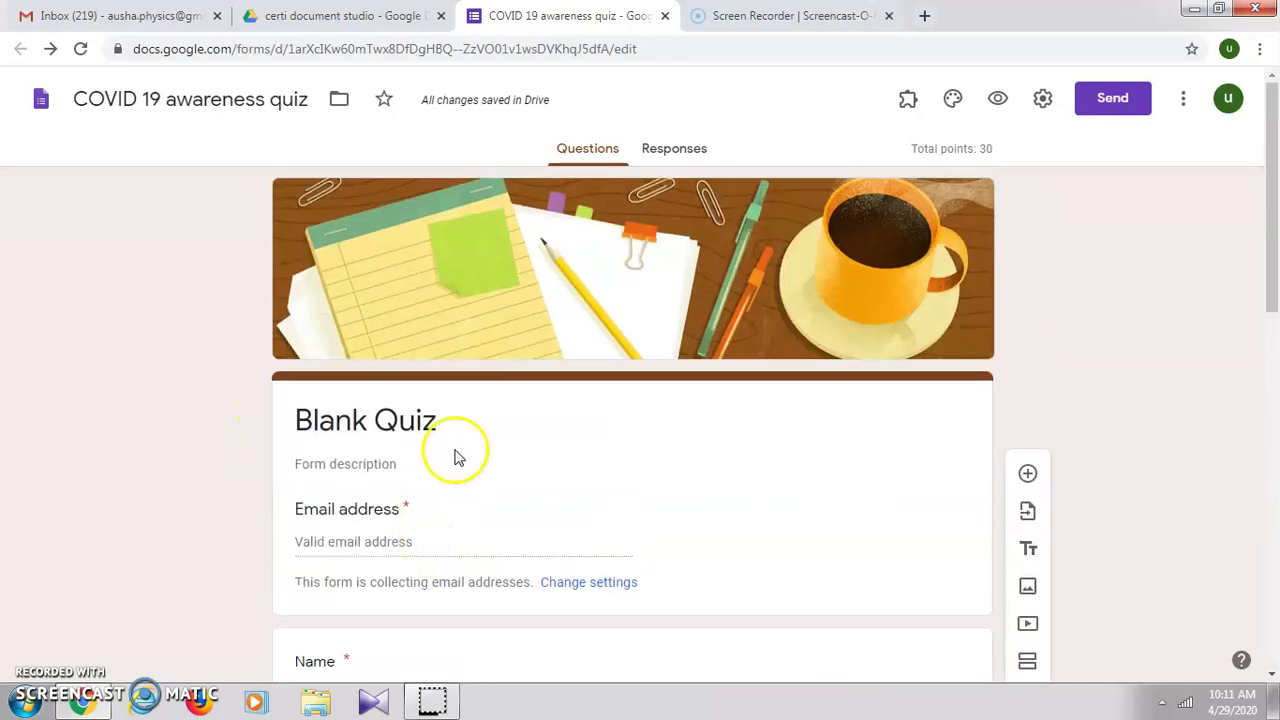
pyautogui.scroll(-2, 463, 567)
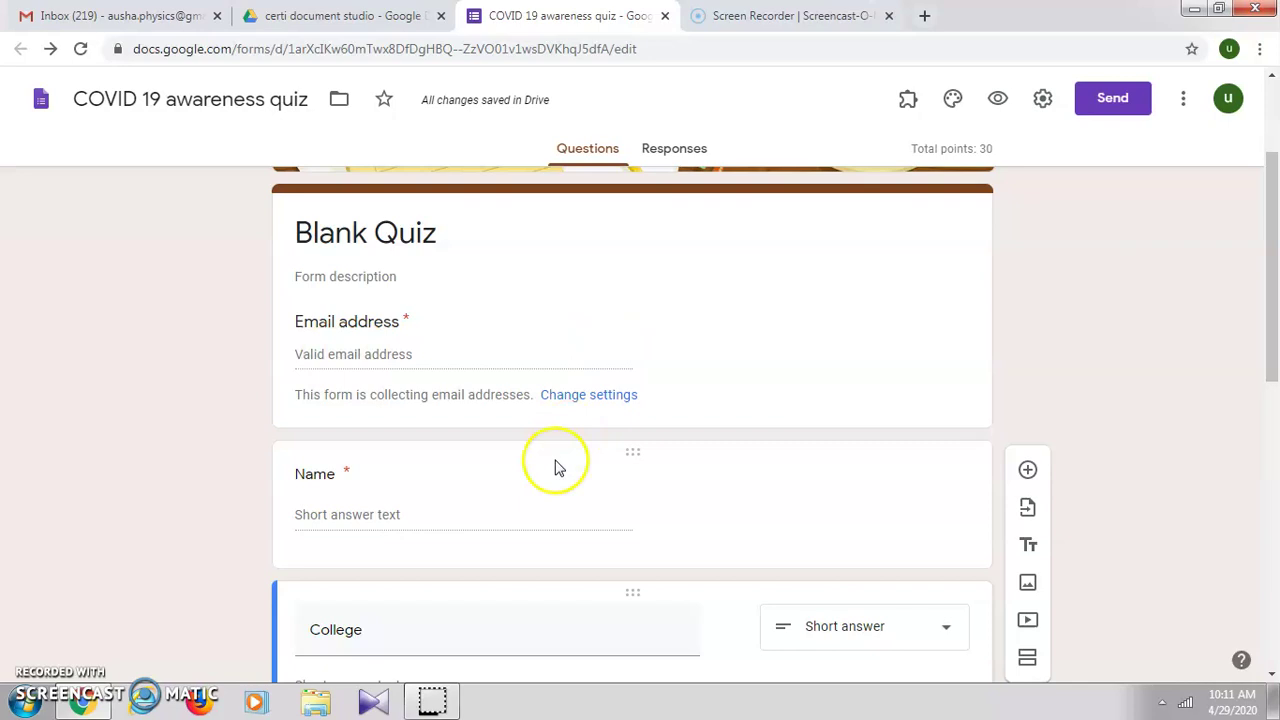
pyautogui.scroll(-2, 537, 506)
pyautogui.scroll(-2, 463, 449)
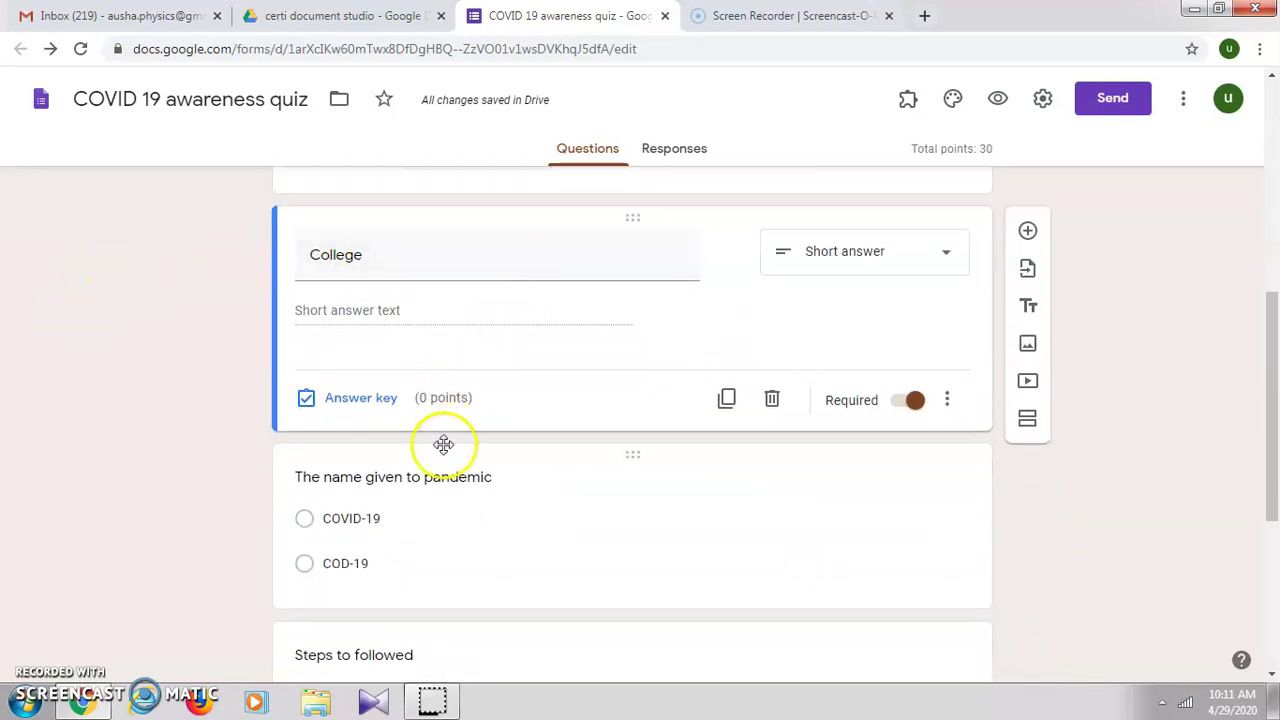
pyautogui.scroll(1, 460, 430)
pyautogui.scroll(-4, 449, 391)
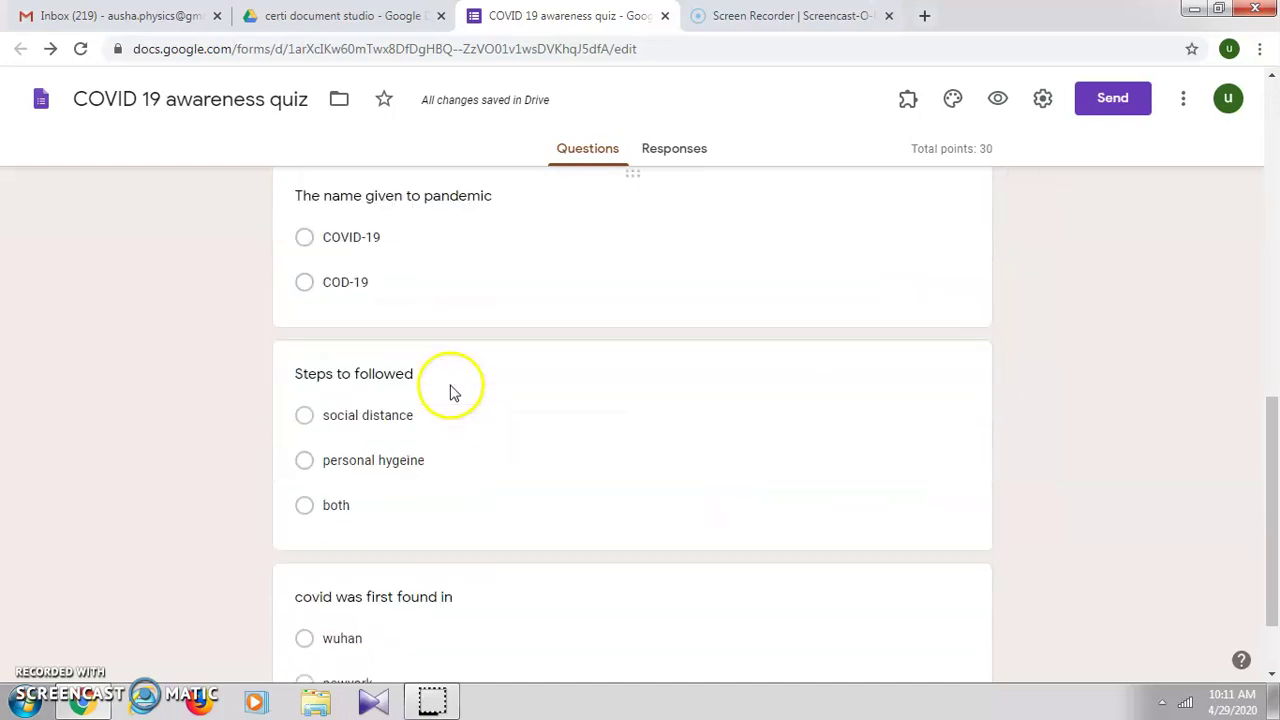
pyautogui.scroll(-1, 526, 460)
pyautogui.scroll(3, 550, 488)
pyautogui.scroll(-3, 551, 483)
pyautogui.scroll(3, 550, 485)
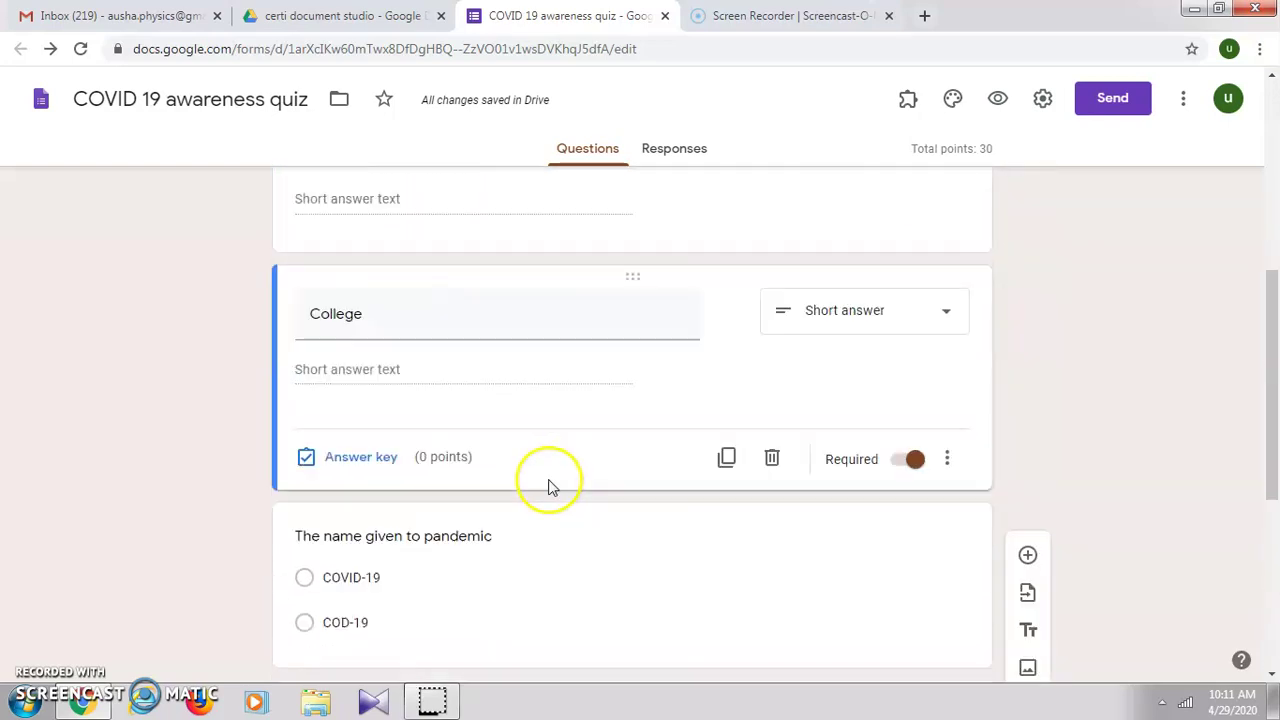
pyautogui.scroll(4, 550, 486)
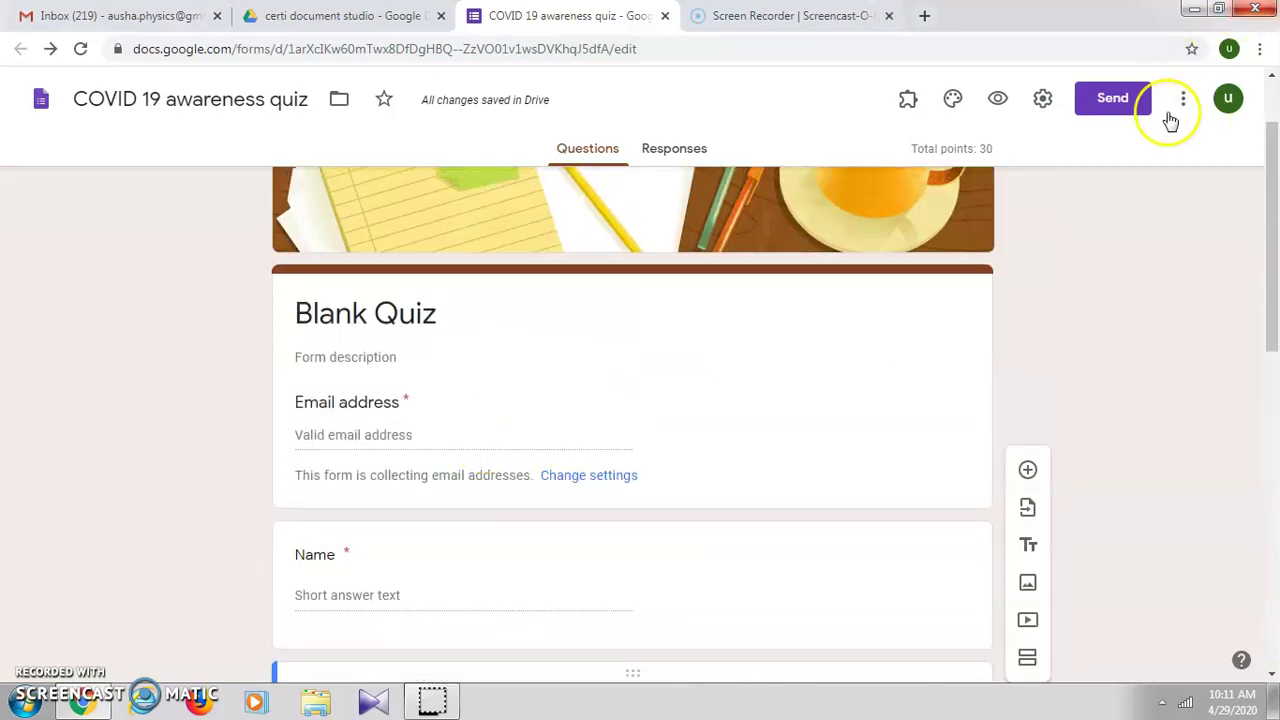
# Step: Launch Certify'em from the Add-ons menu, show its controls, and turn certification on
pyautogui.click(906, 99)
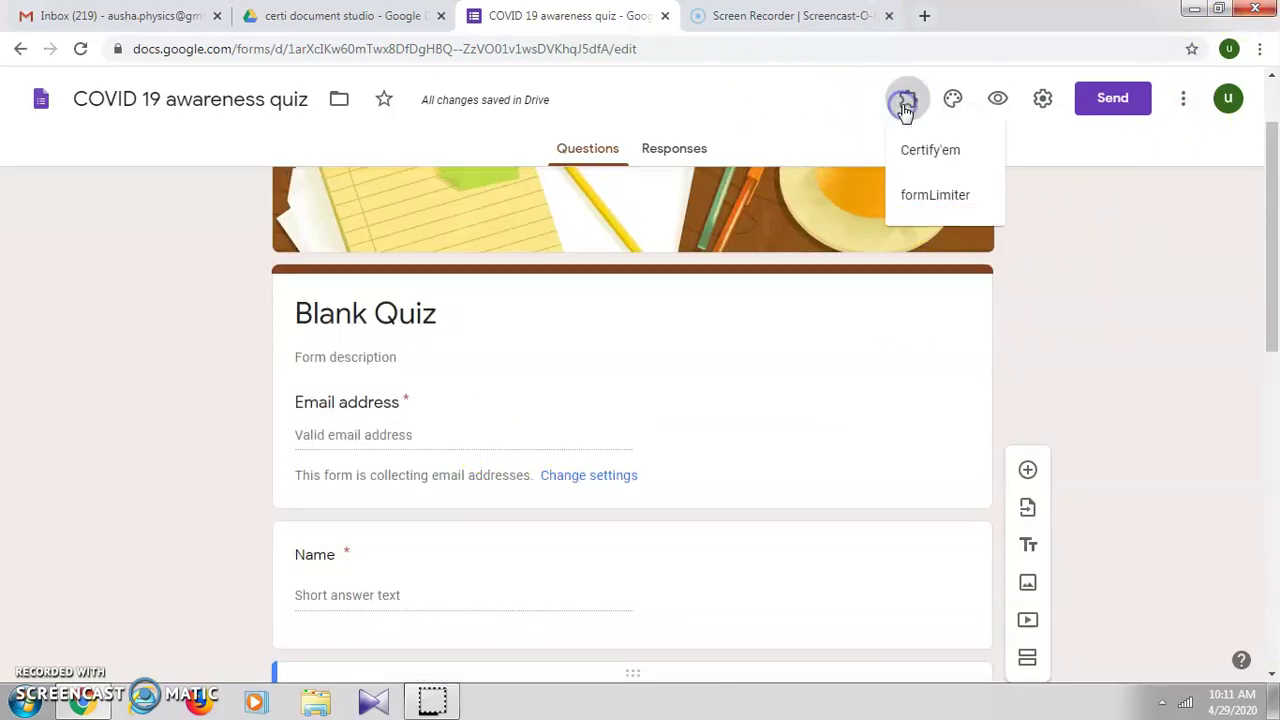
pyautogui.click(916, 162)
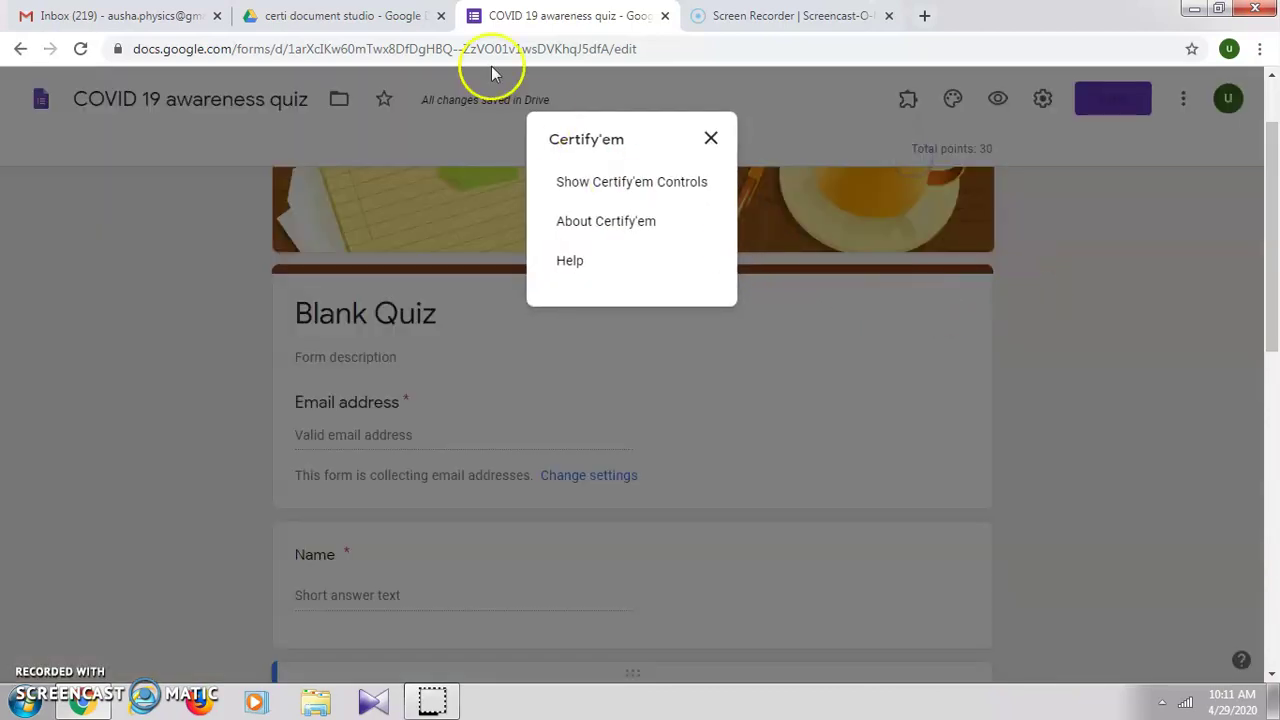
pyautogui.click(642, 192)
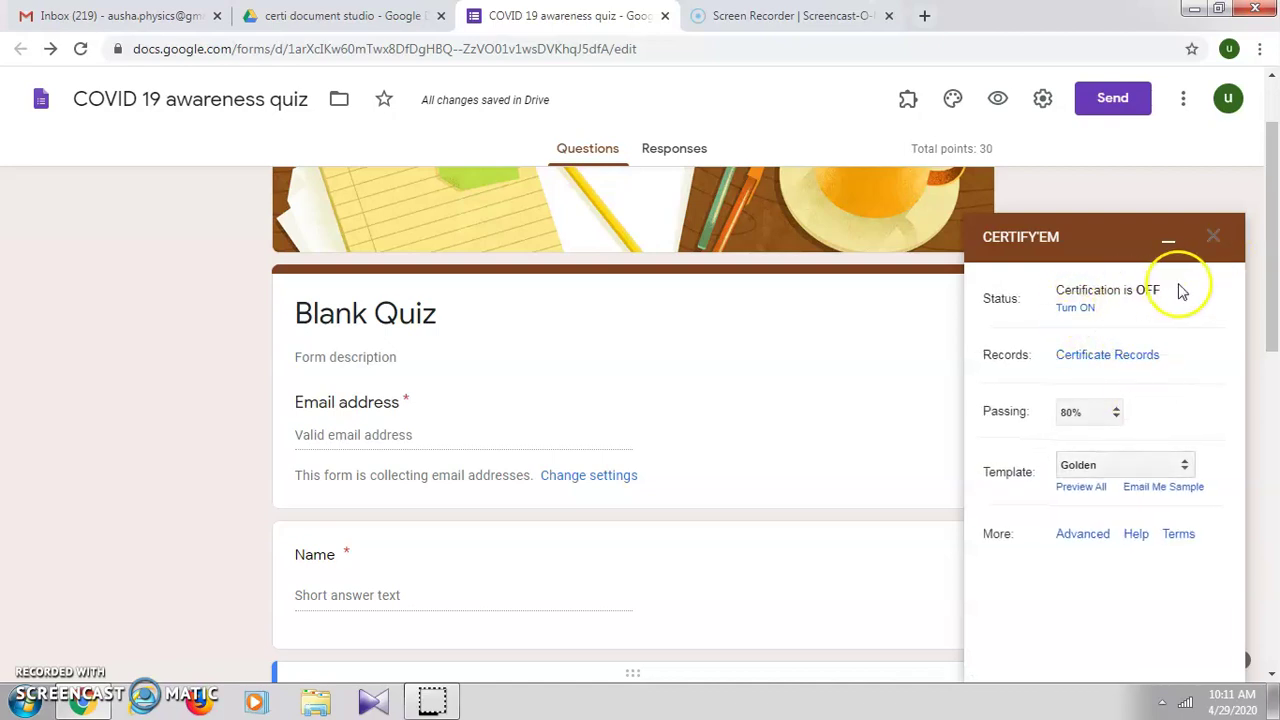
pyautogui.click(1074, 309)
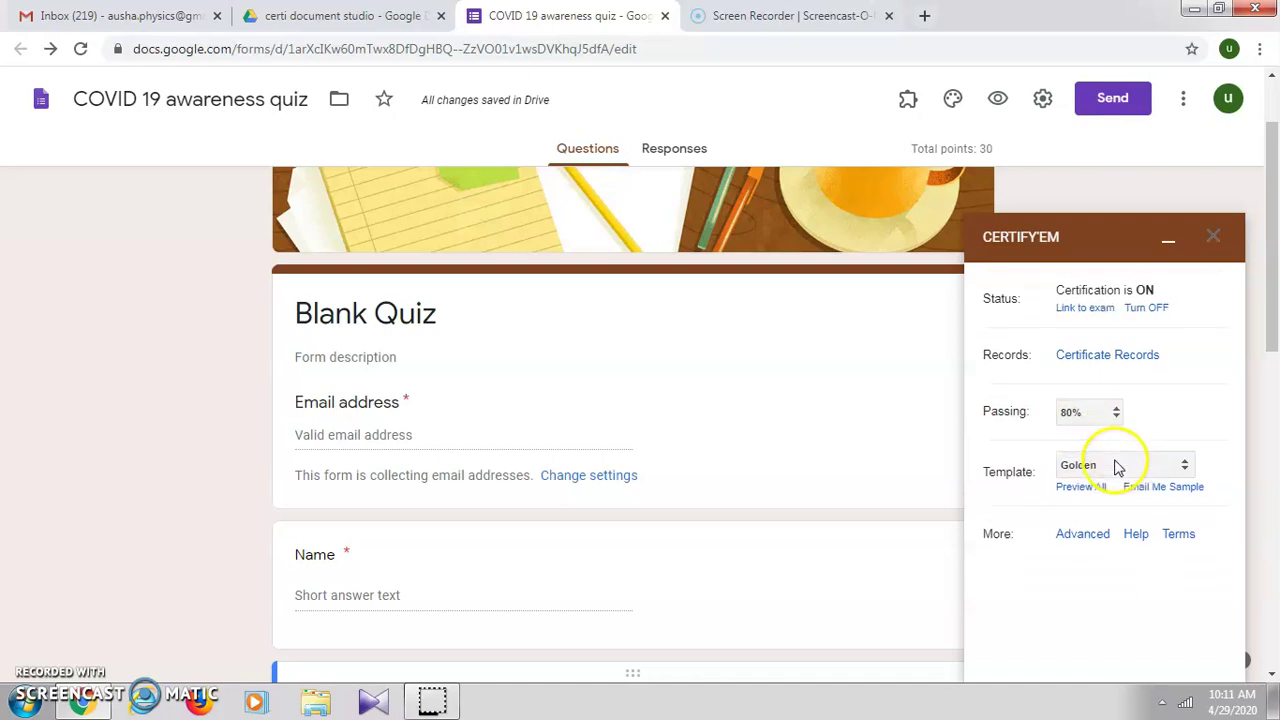
# Step: Set the Certify'em passing score to 10% and open the Preview All templates page
pyautogui.click(1113, 420)
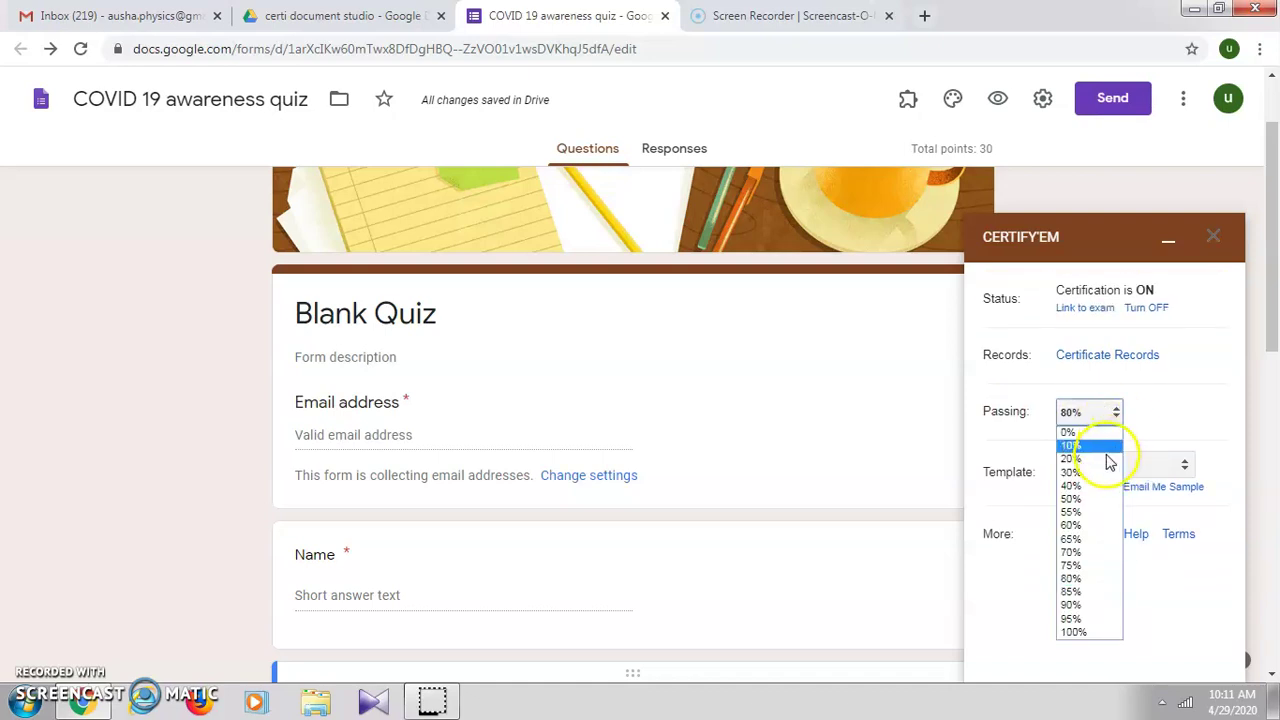
pyautogui.click(1096, 447)
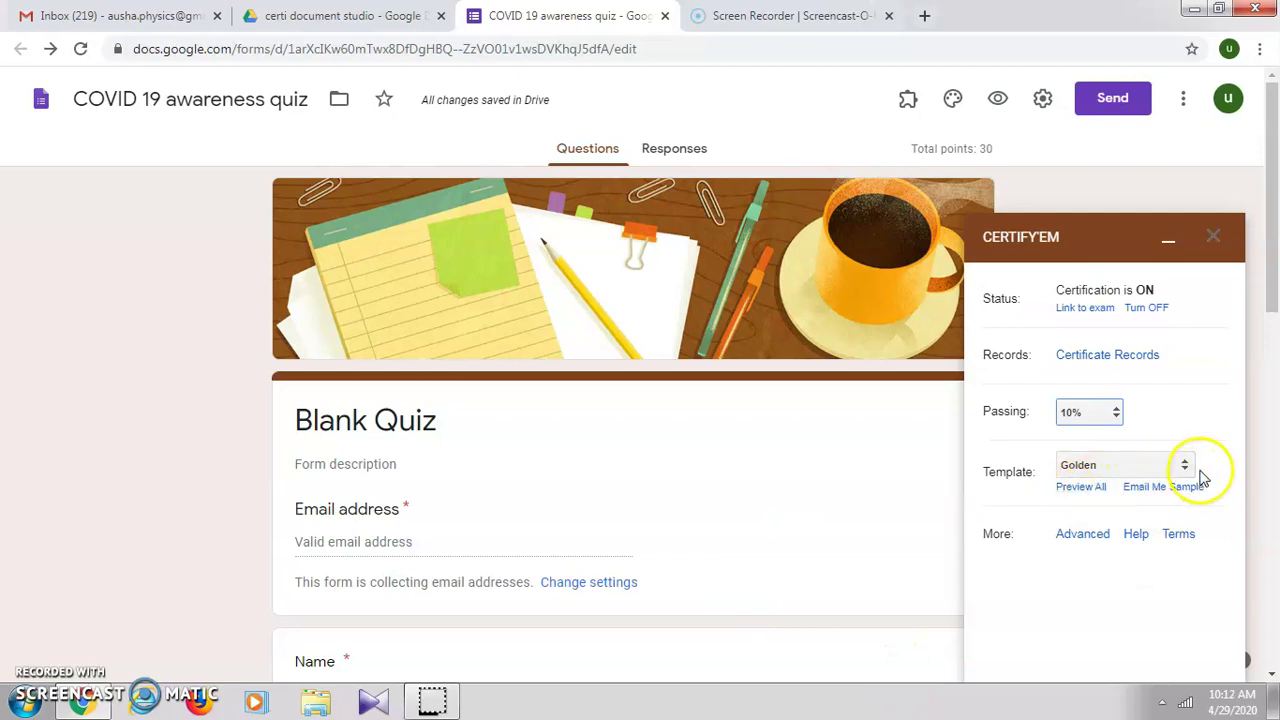
pyautogui.click(1186, 470)
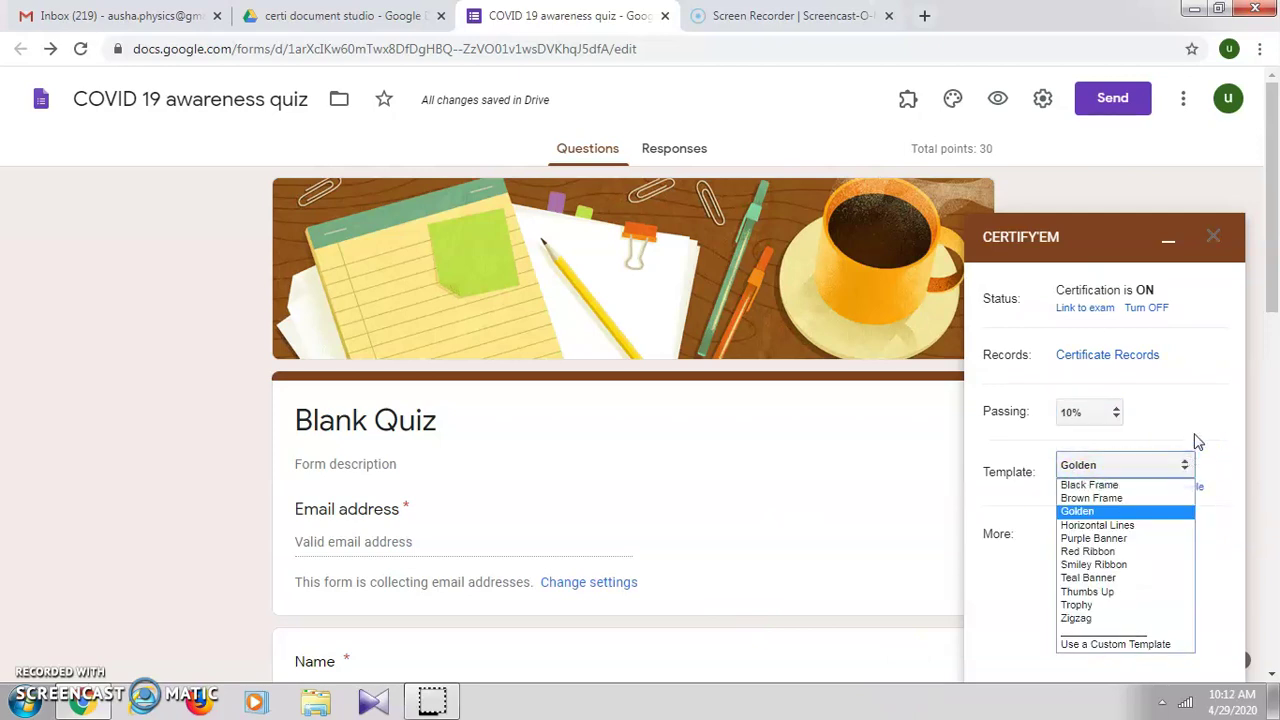
pyautogui.click(1198, 441)
pyautogui.click(1080, 487)
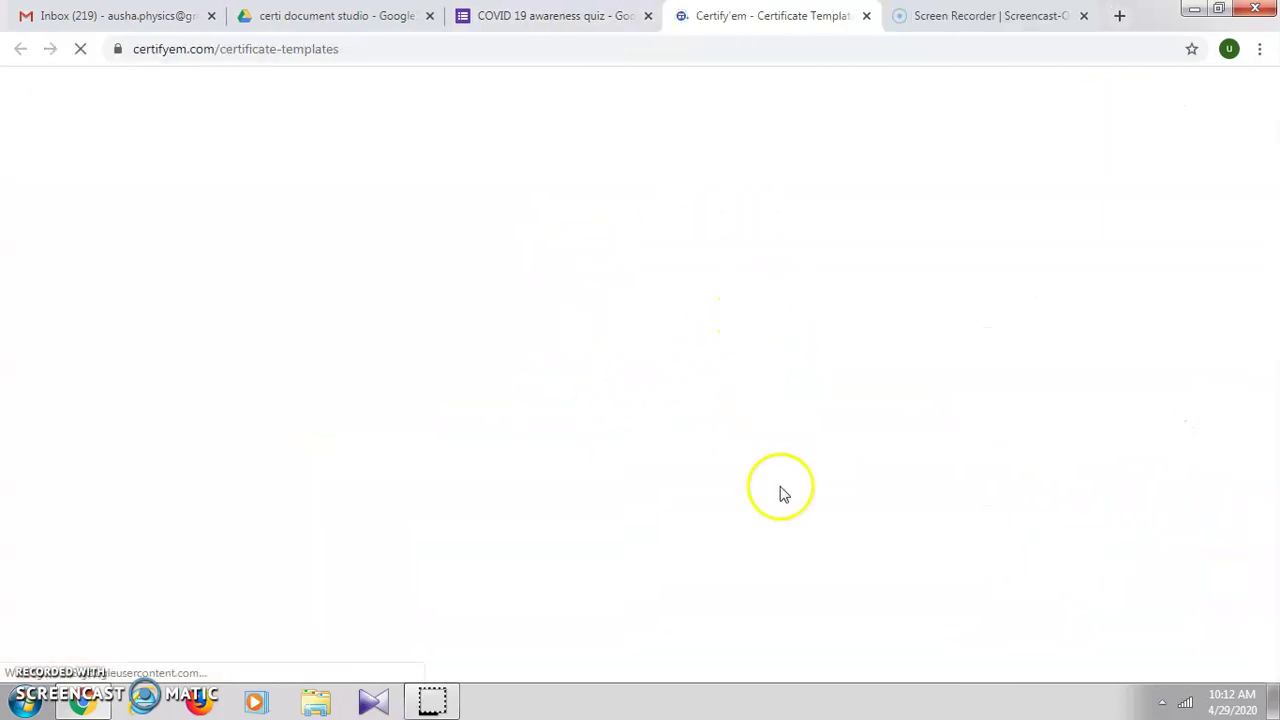
# Step: Browse the sample certificate designs, then go back to the COVID 19 awareness quiz tab
pyautogui.scroll(-5, 770, 580)
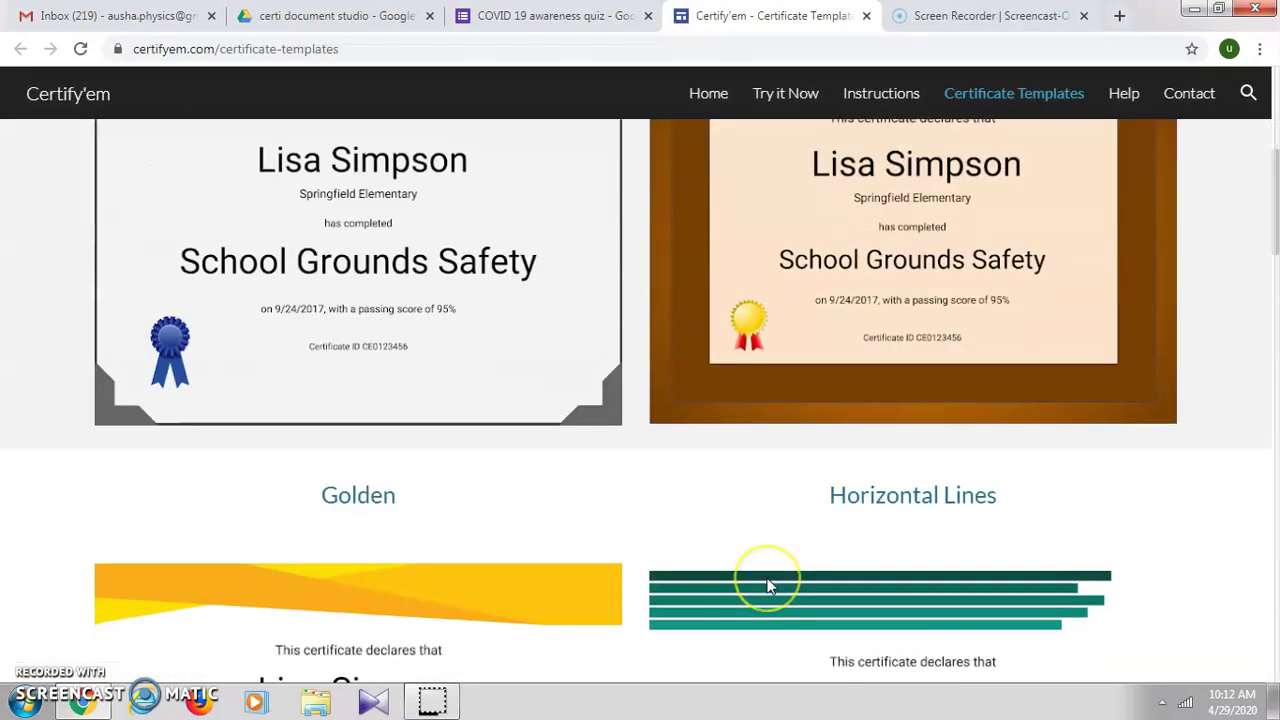
pyautogui.scroll(-6, 768, 585)
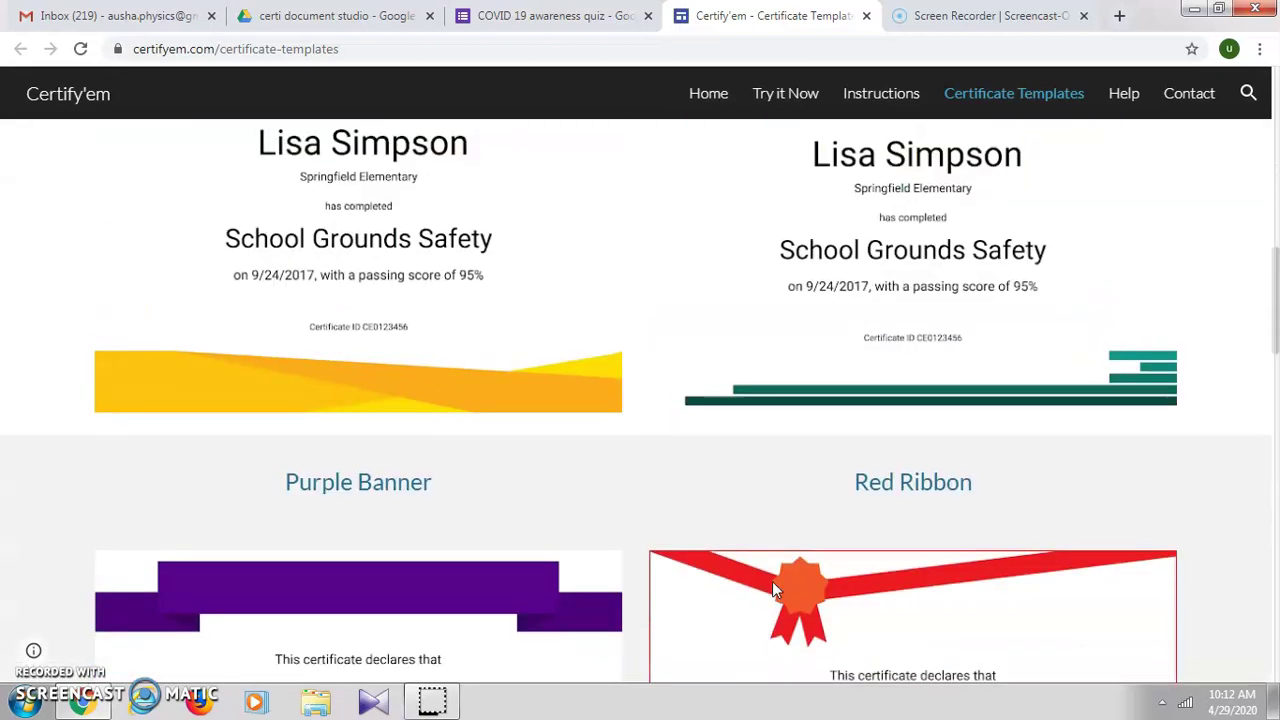
pyautogui.scroll(10, 772, 581)
pyautogui.click(556, 14)
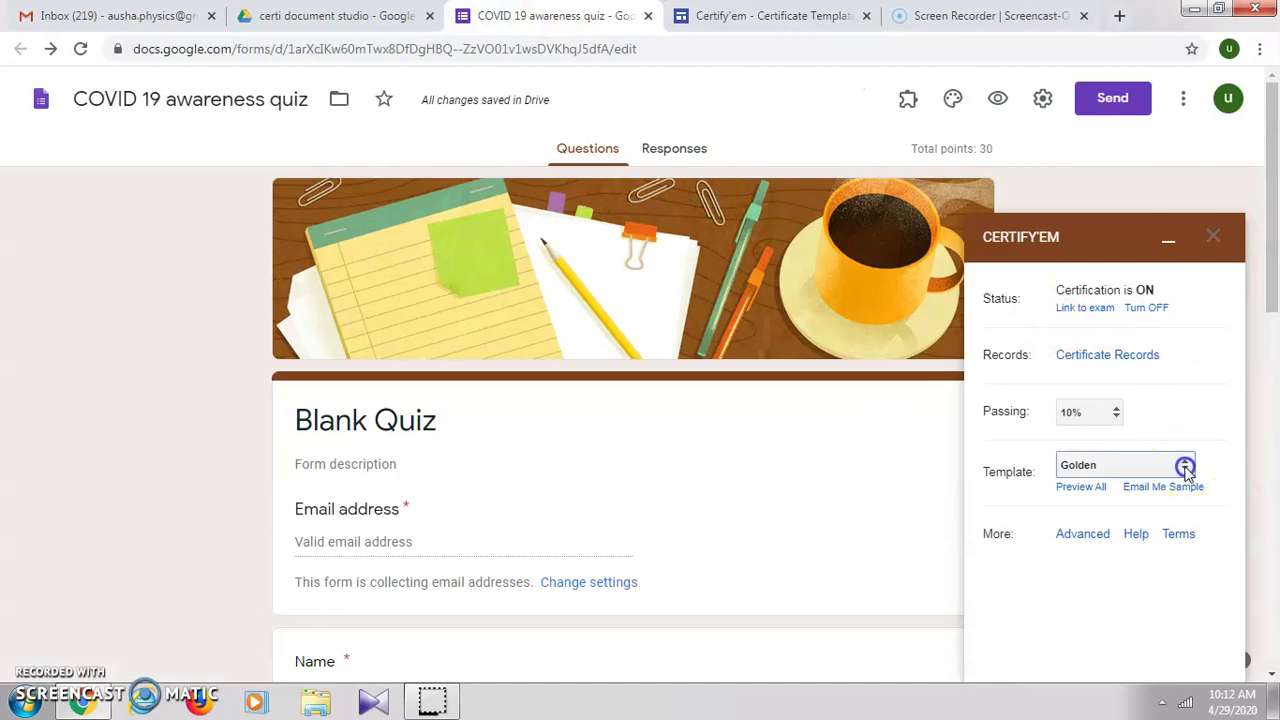
# Step: Choose Purple Banner as the Certify'em certificate template
pyautogui.click(1184, 468)
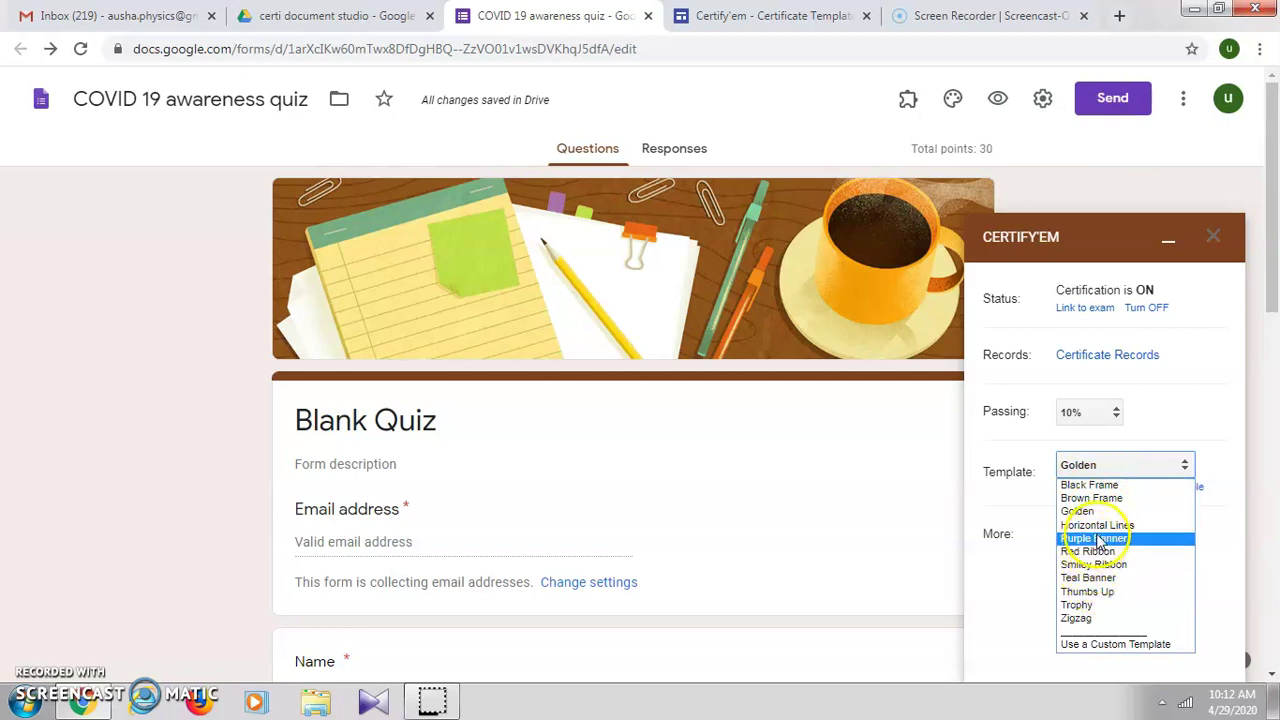
pyautogui.click(1097, 540)
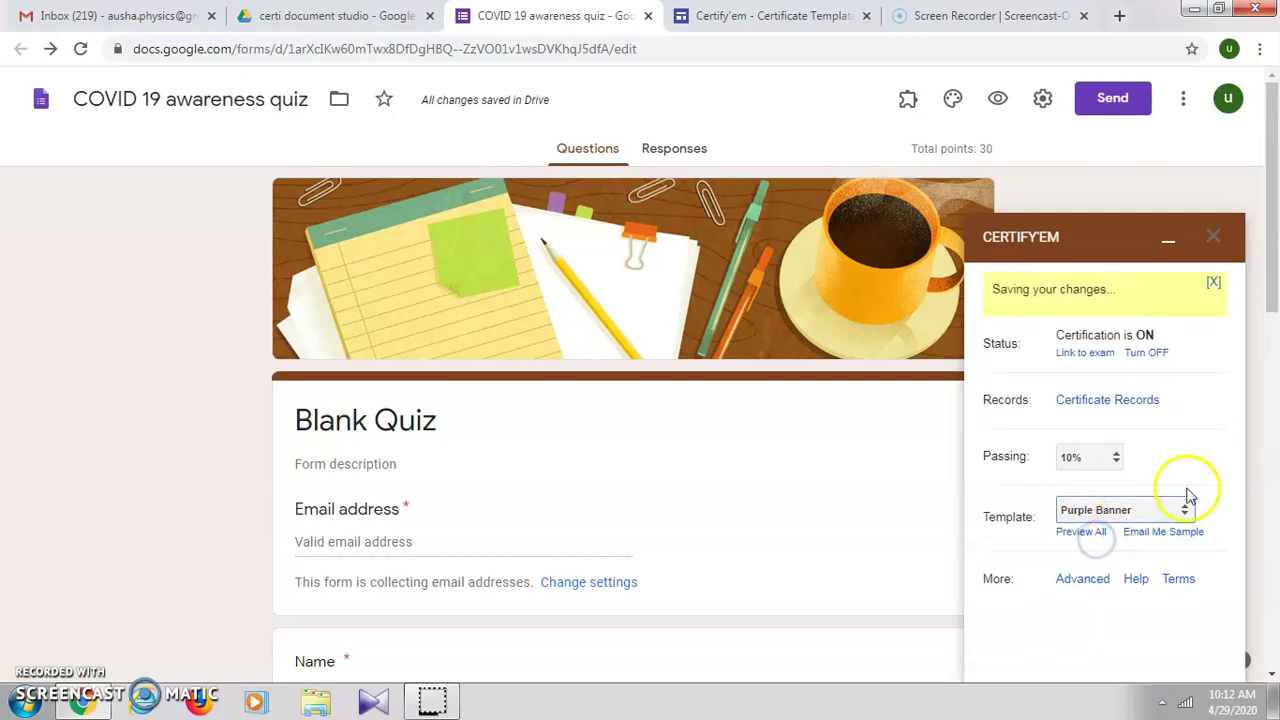
pyautogui.click(1097, 587)
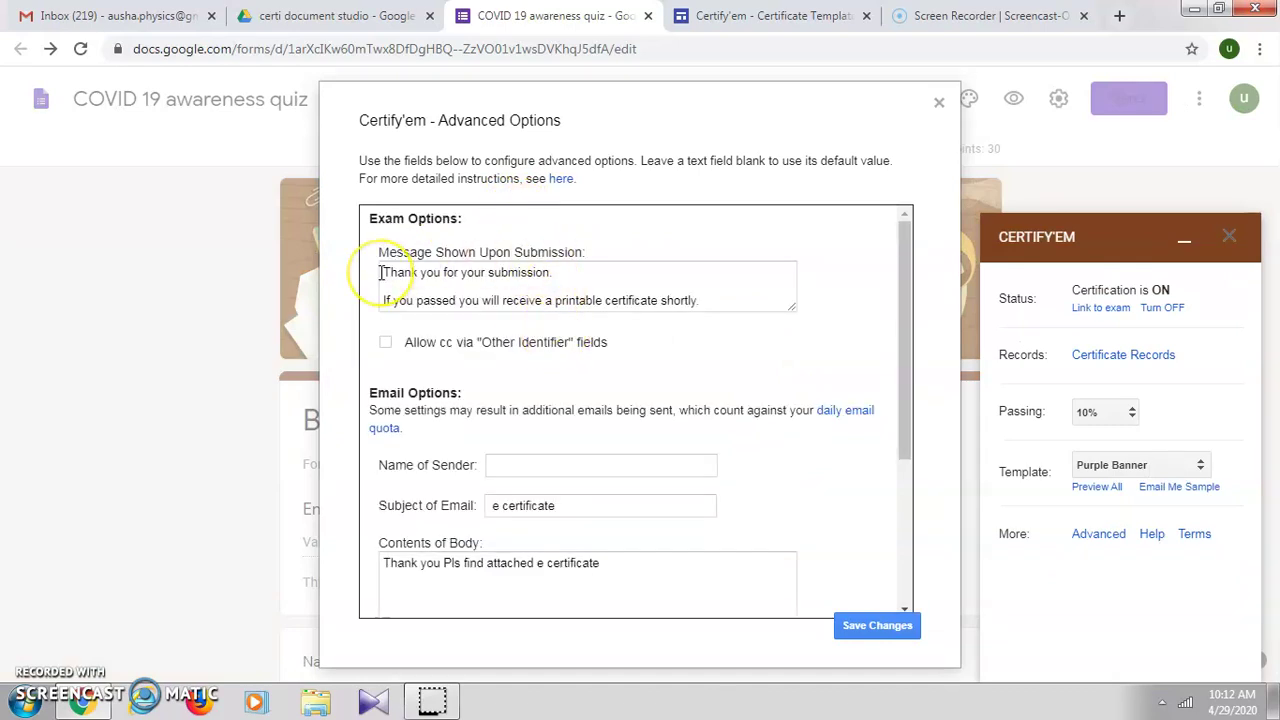
# Step: Keep subject 'e certificate', the thank-you body and PDF format, then save the advanced options
pyautogui.moveTo(380, 273); pyautogui.dragTo(698, 328)
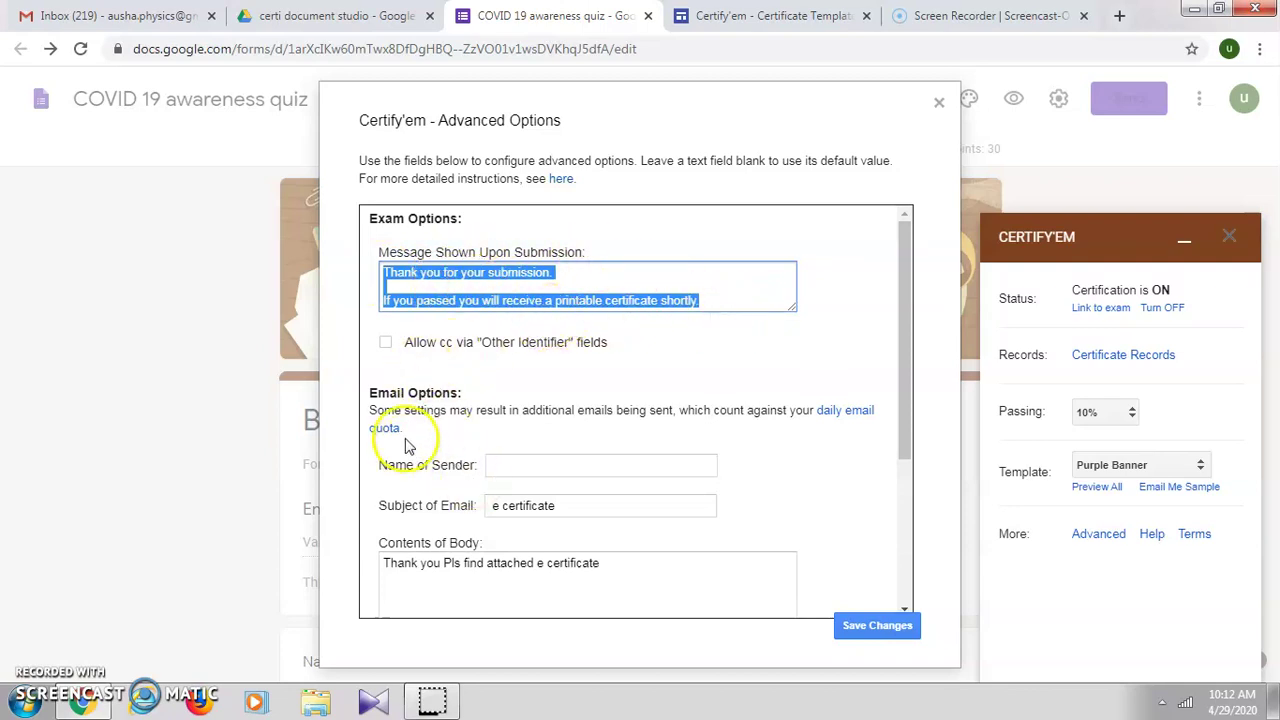
pyautogui.scroll(-2, 470, 455)
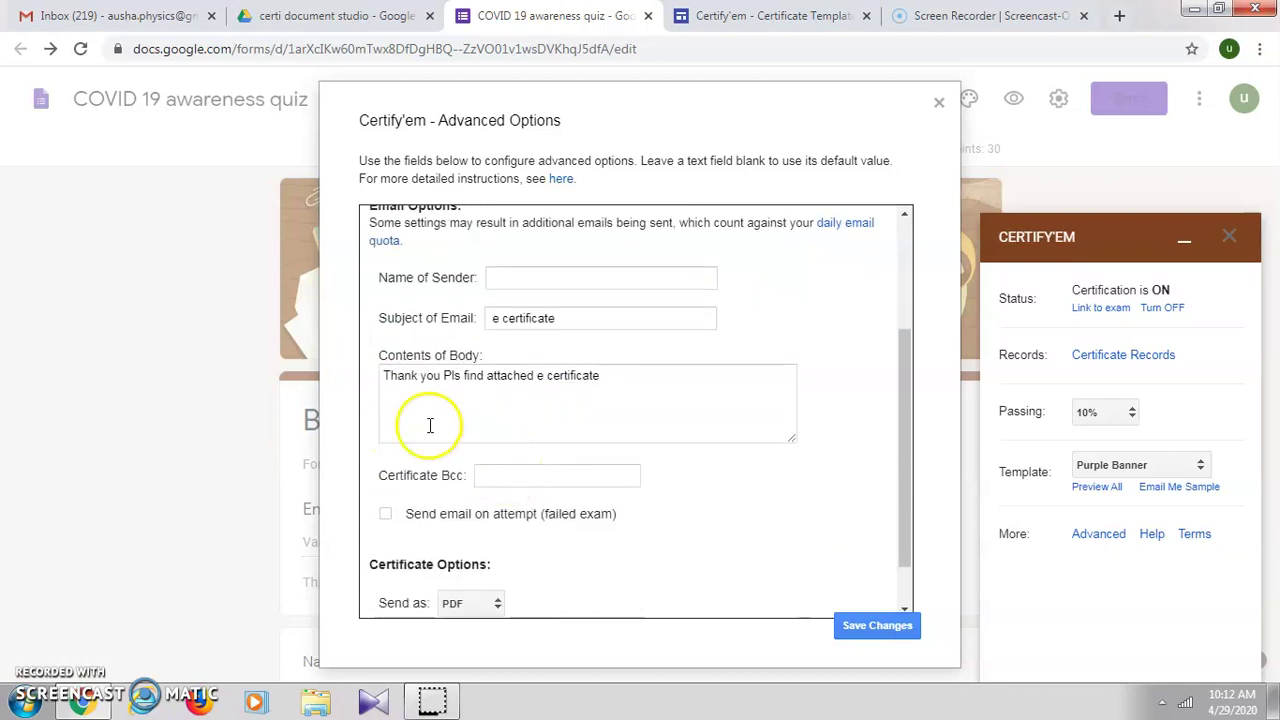
pyautogui.click(574, 319)
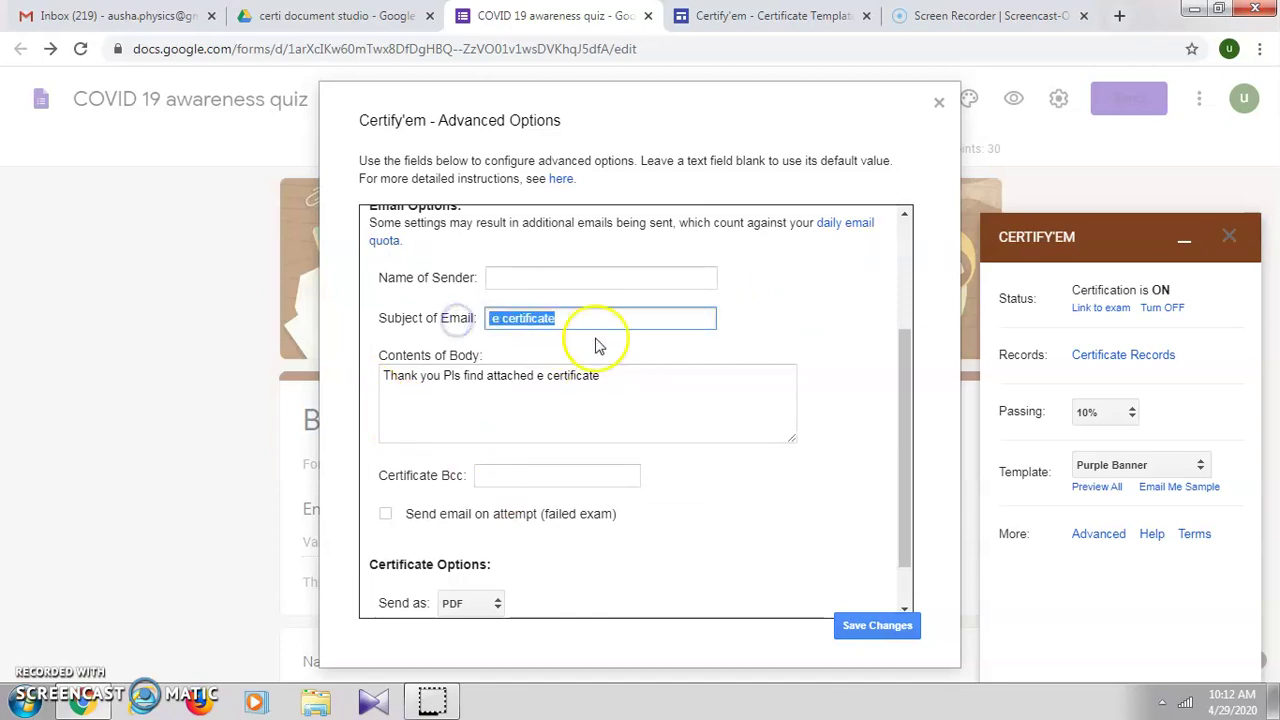
pyautogui.click(595, 321)
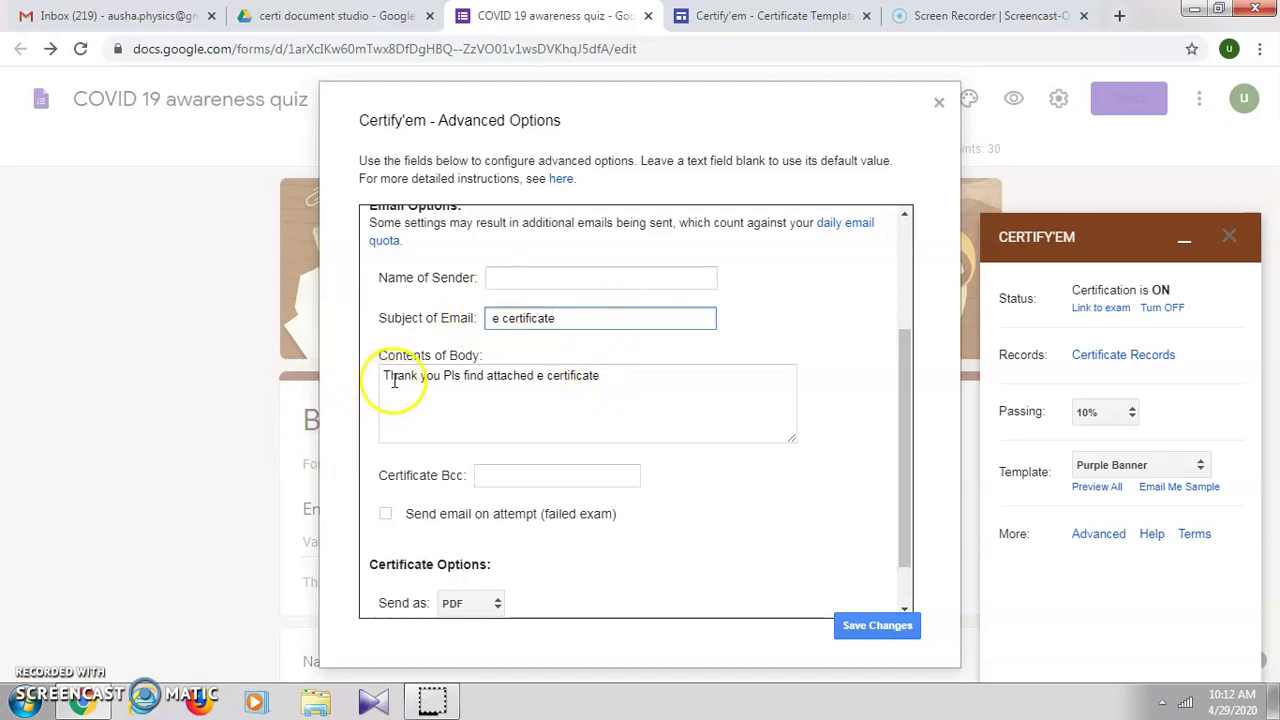
pyautogui.moveTo(383, 377); pyautogui.dragTo(633, 379)
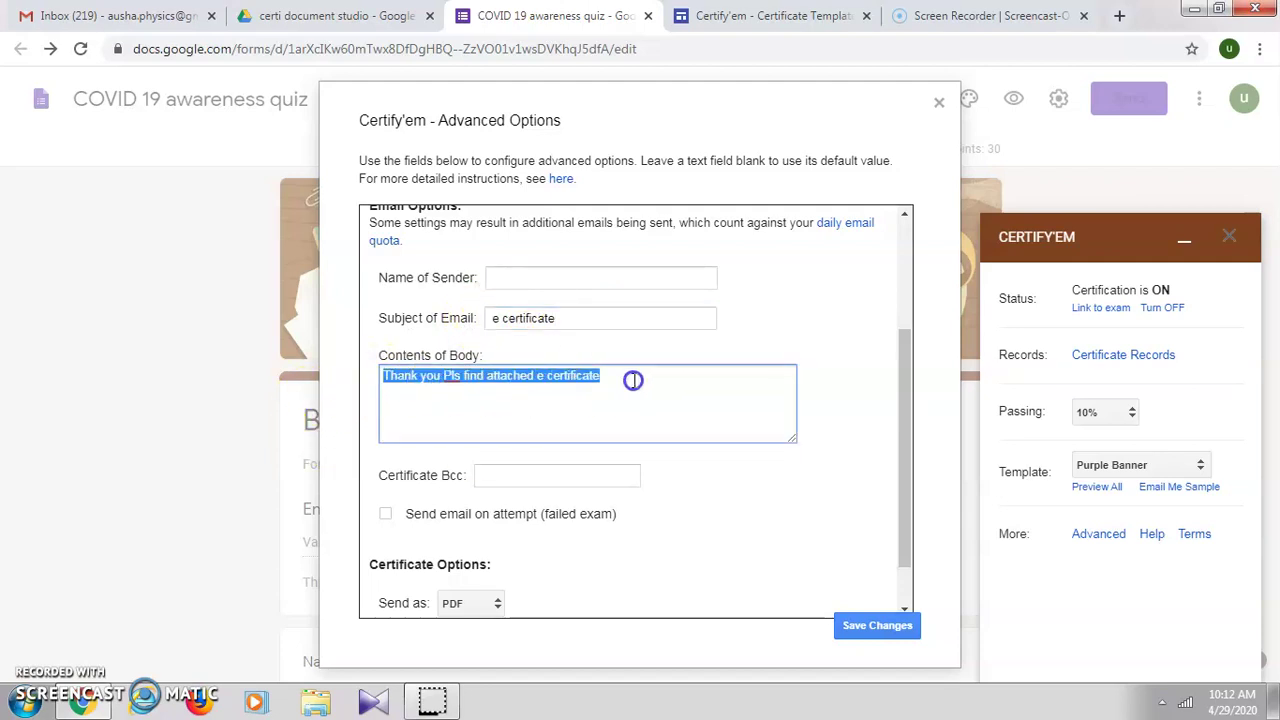
pyautogui.scroll(-1, 600, 533)
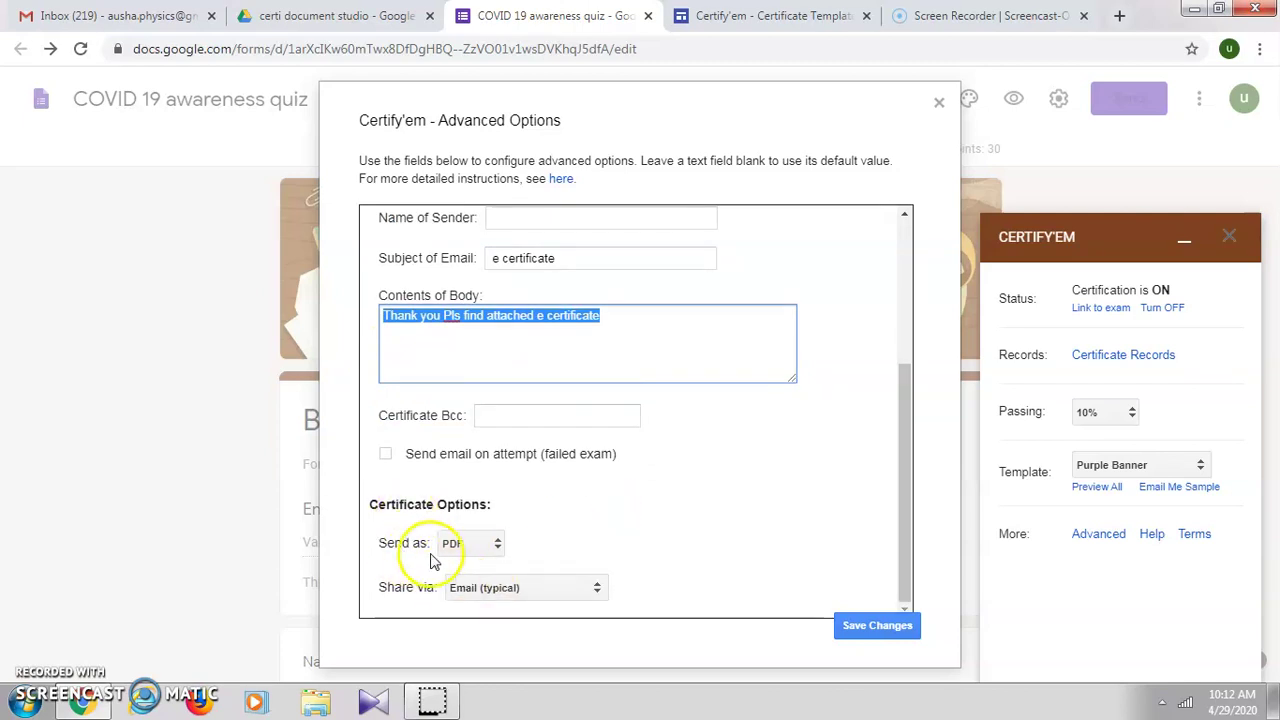
pyautogui.click(488, 544)
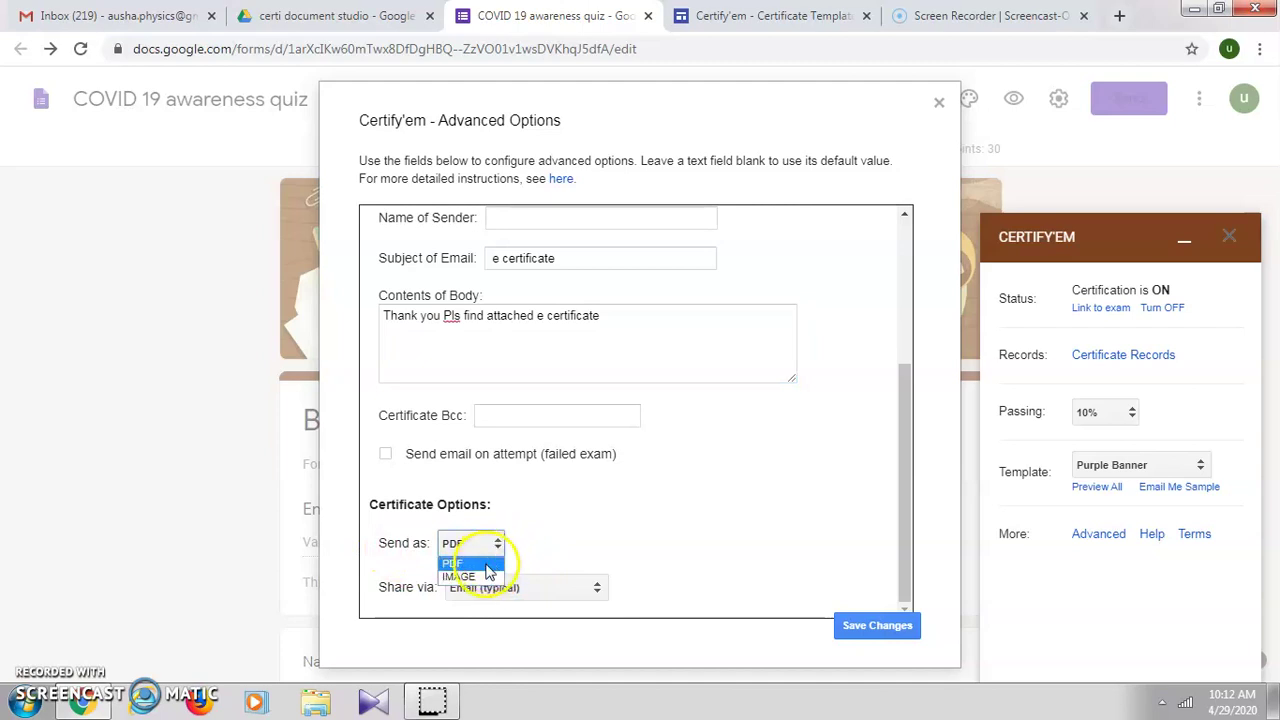
pyautogui.click(486, 564)
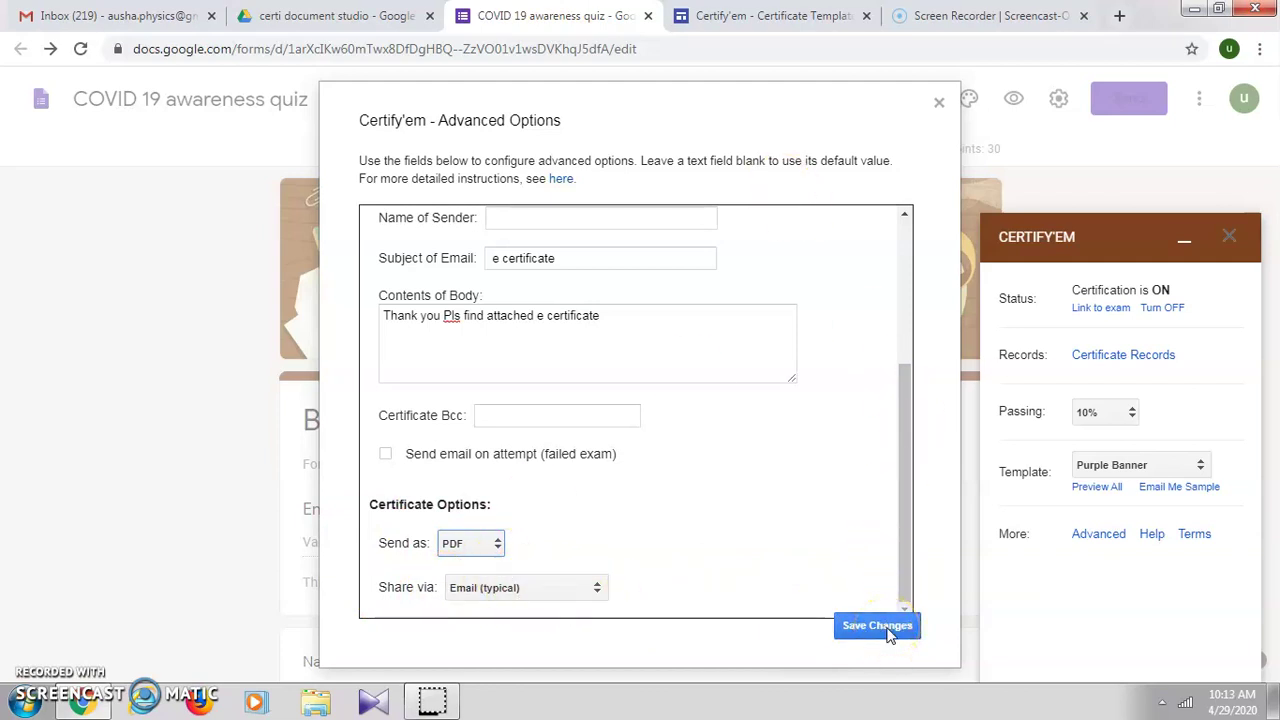
pyautogui.click(886, 628)
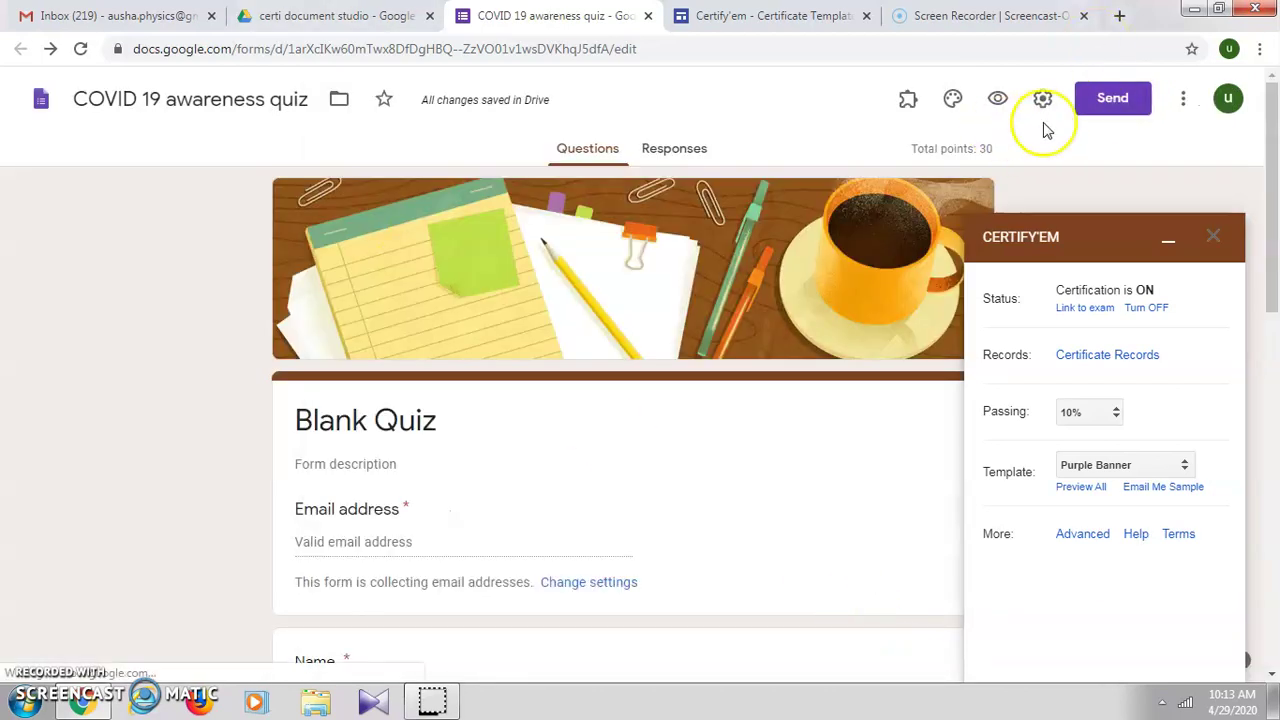
# Step: Email the quiz invitation to your own address, chosen from the To suggestions
pyautogui.click(1133, 106)
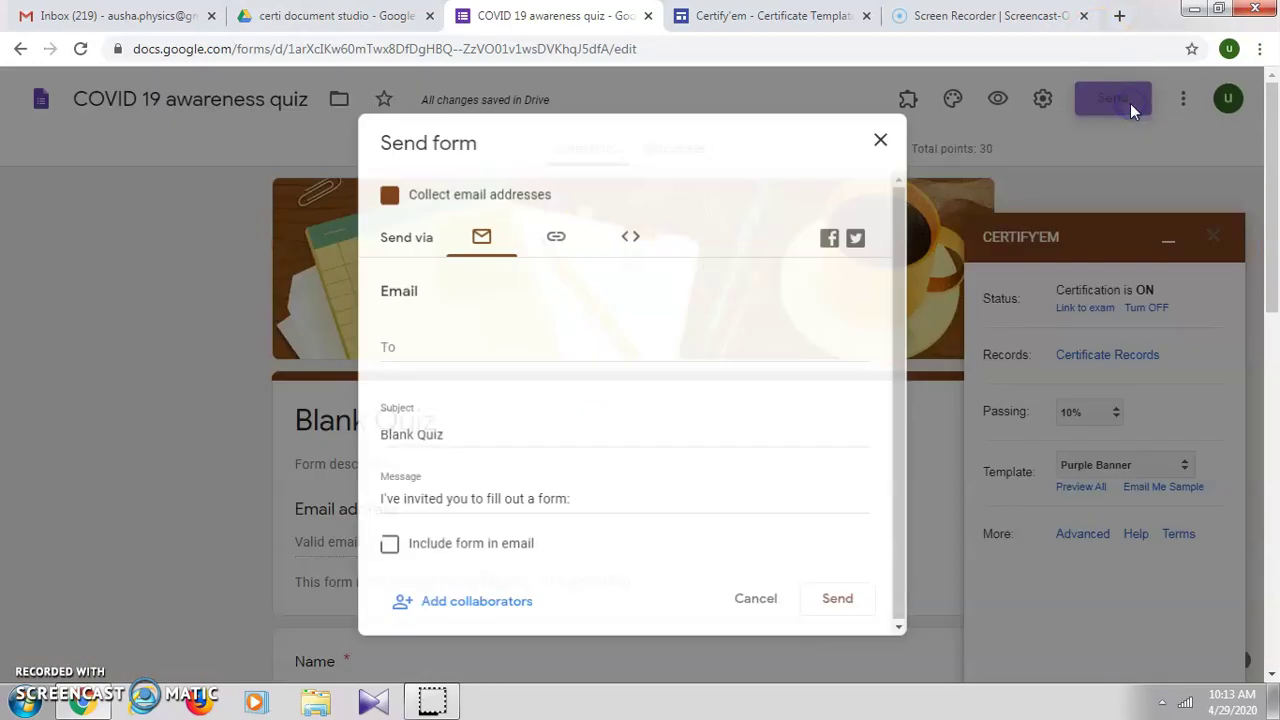
pyautogui.click(479, 244)
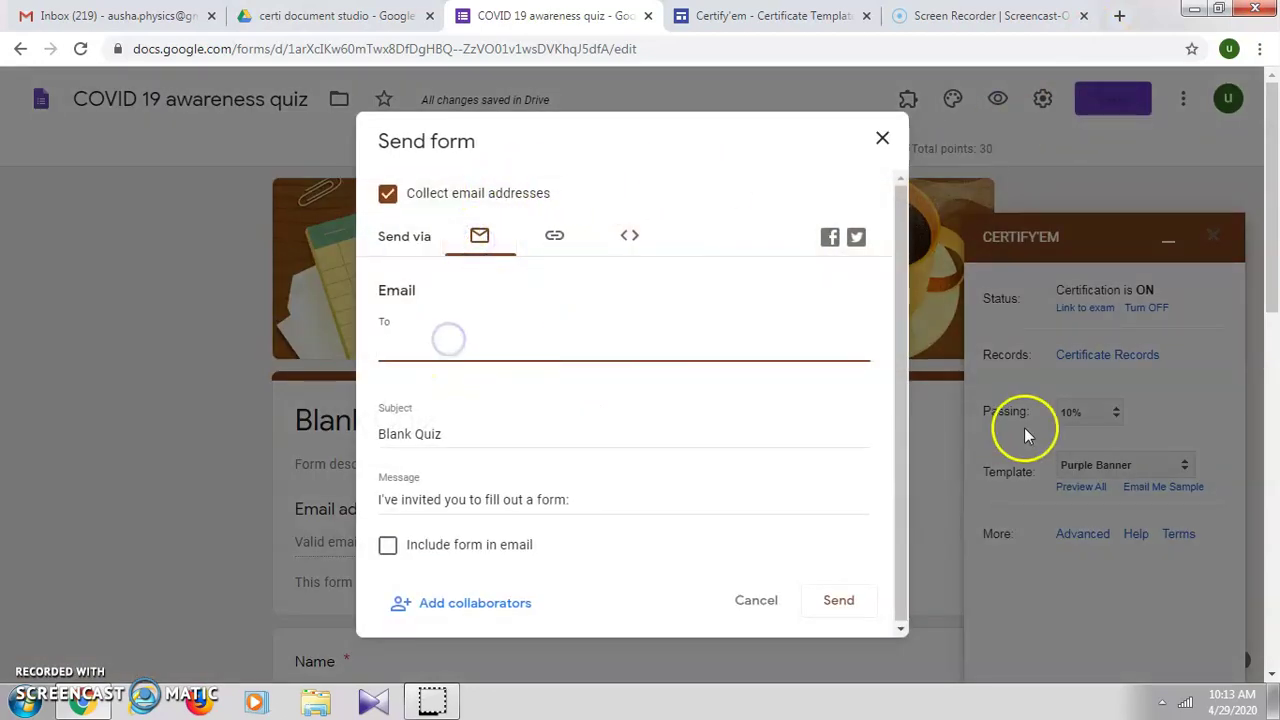
pyautogui.write('aush')
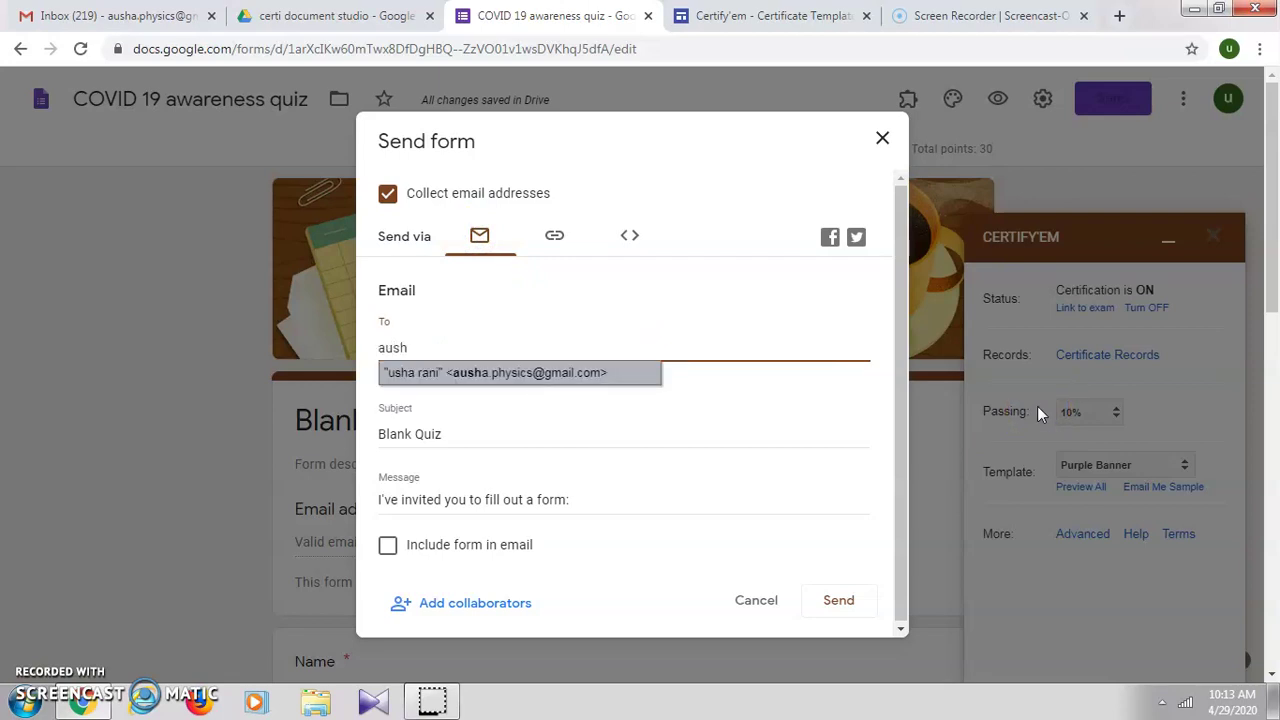
pyautogui.click(610, 372)
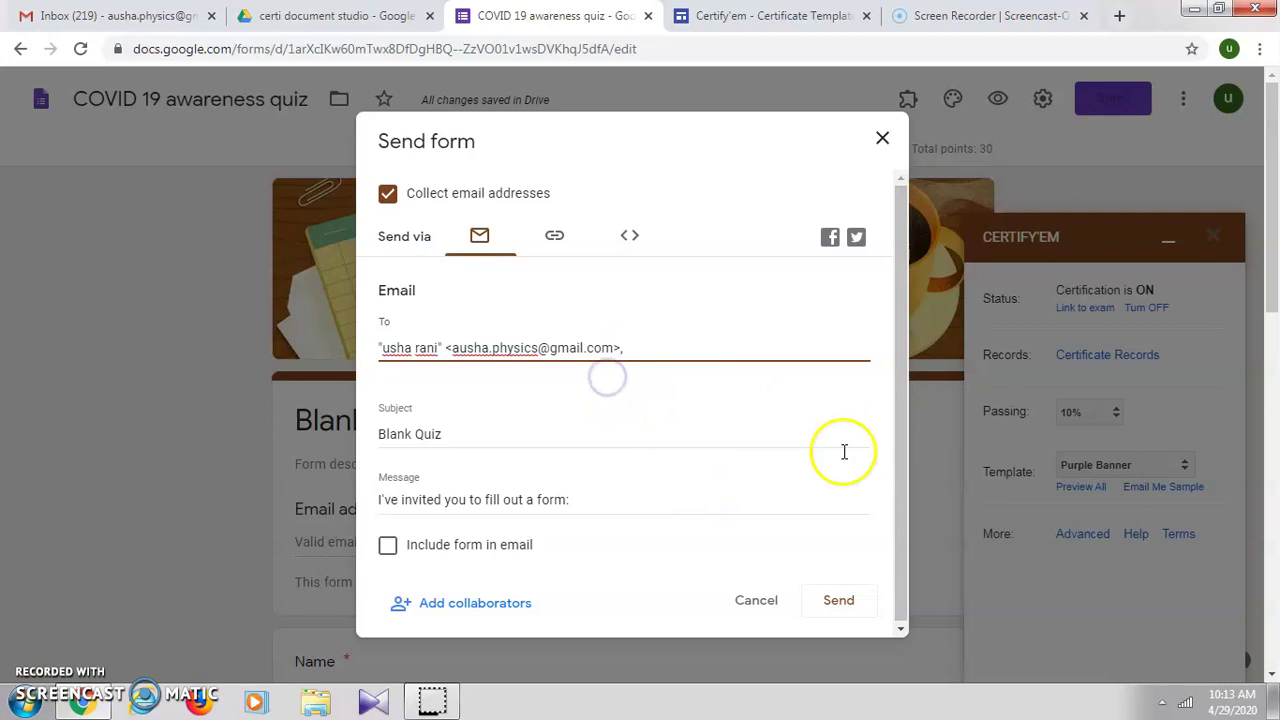
pyautogui.click(901, 580)
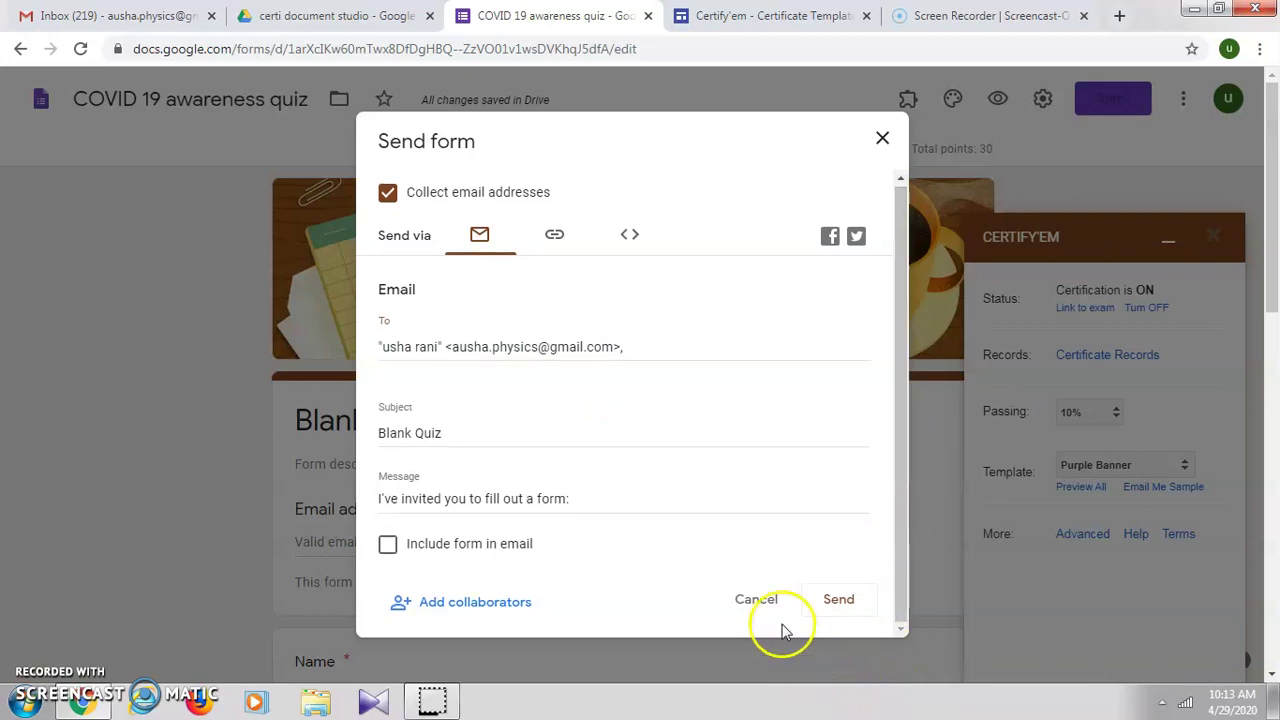
pyautogui.click(832, 601)
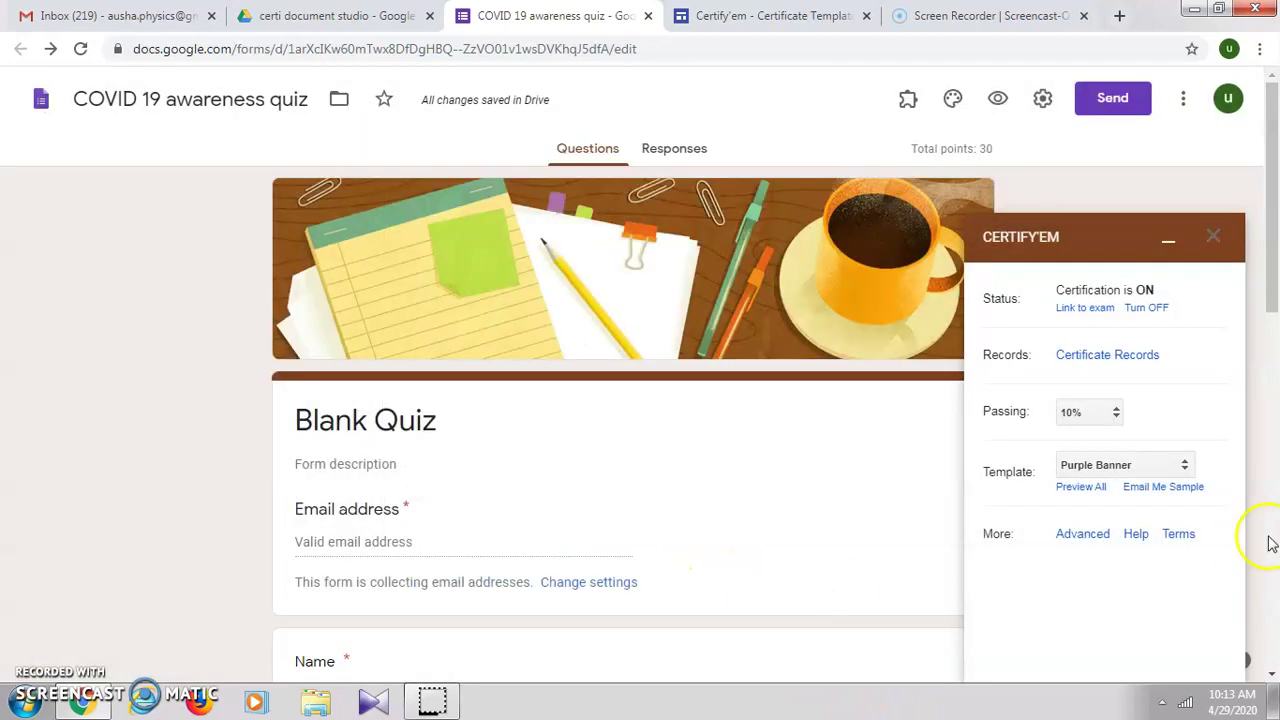
# Step: Refresh Gmail, open the Blank Quiz invitation, and launch the live form with FILL OUT FORM
pyautogui.click(105, 16)
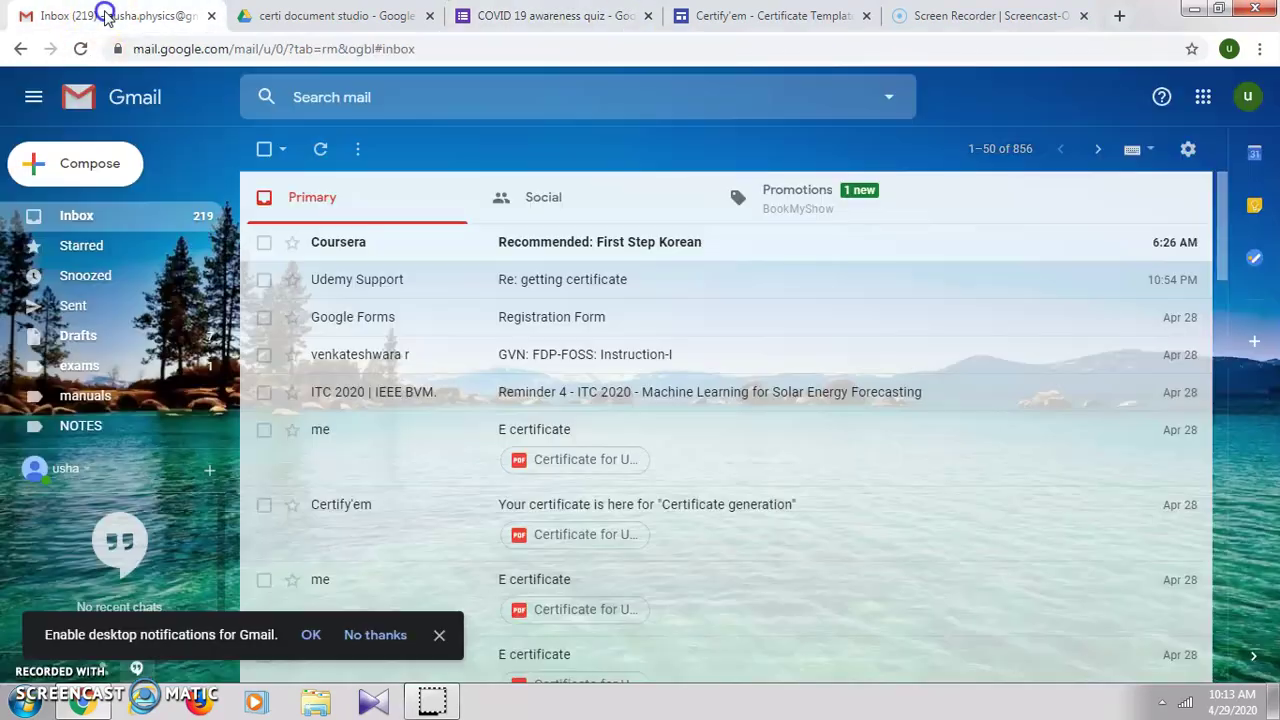
pyautogui.click(320, 150)
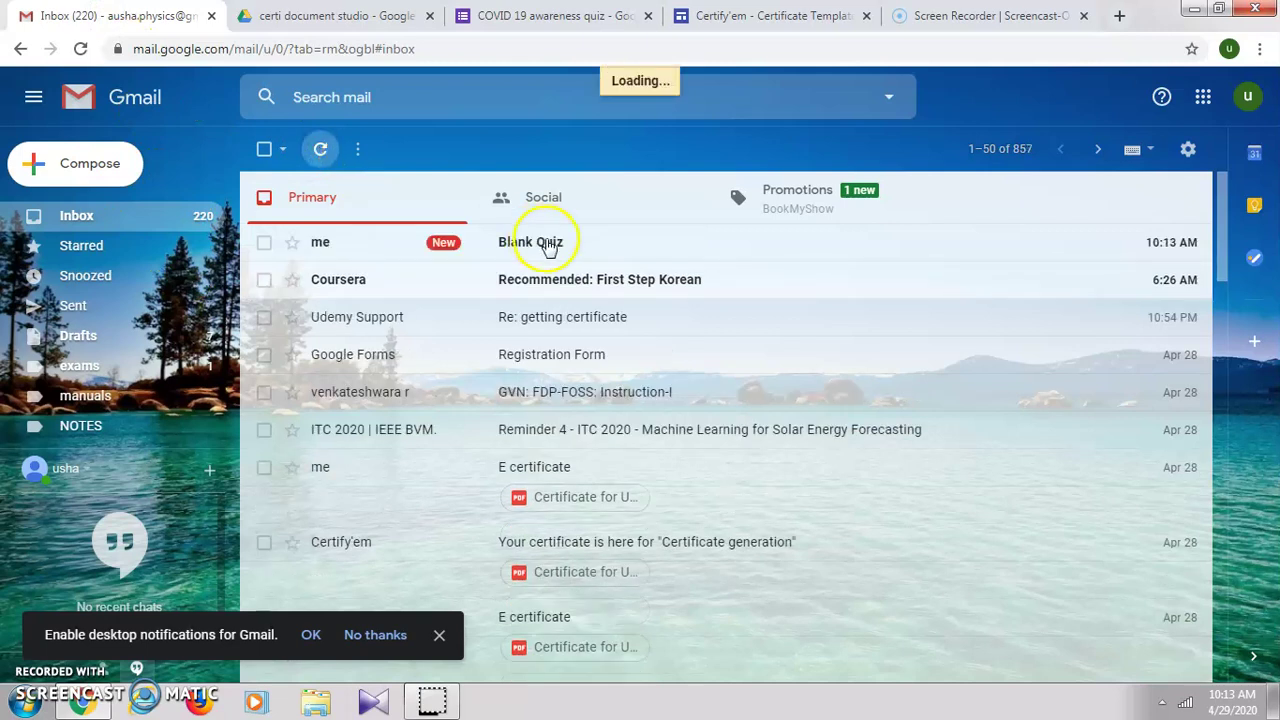
pyautogui.click(548, 245)
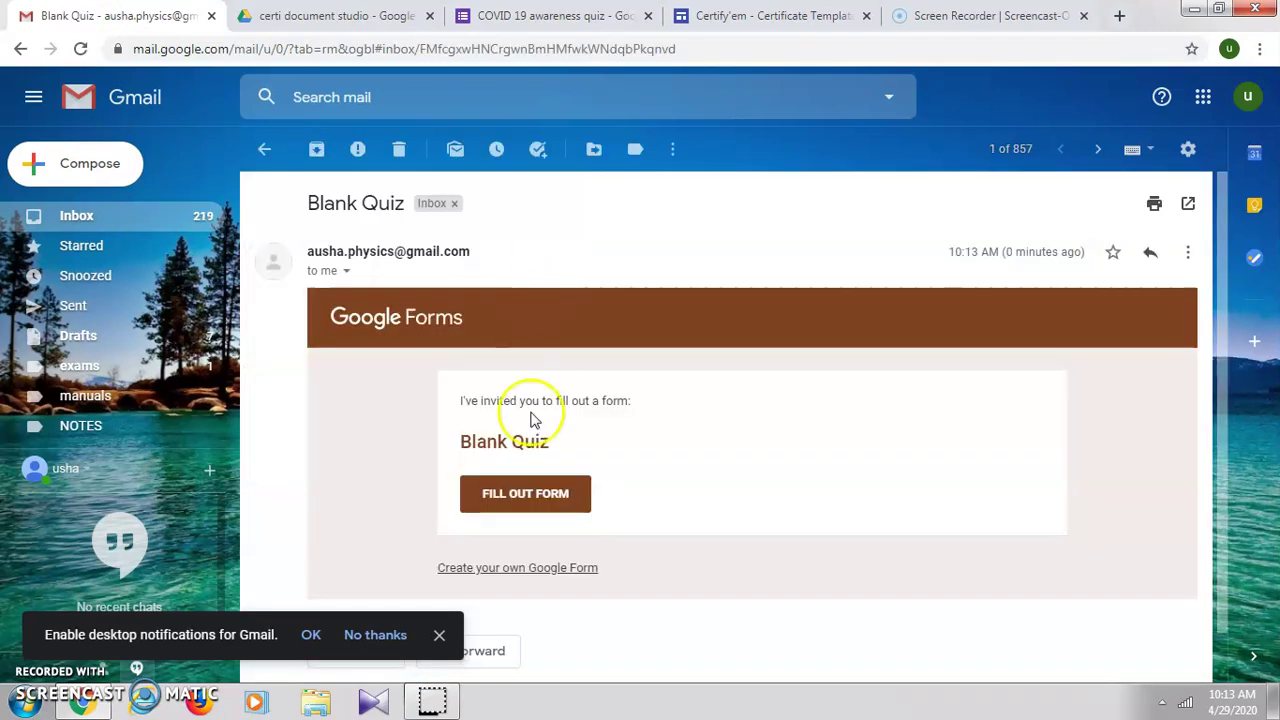
pyautogui.click(540, 500)
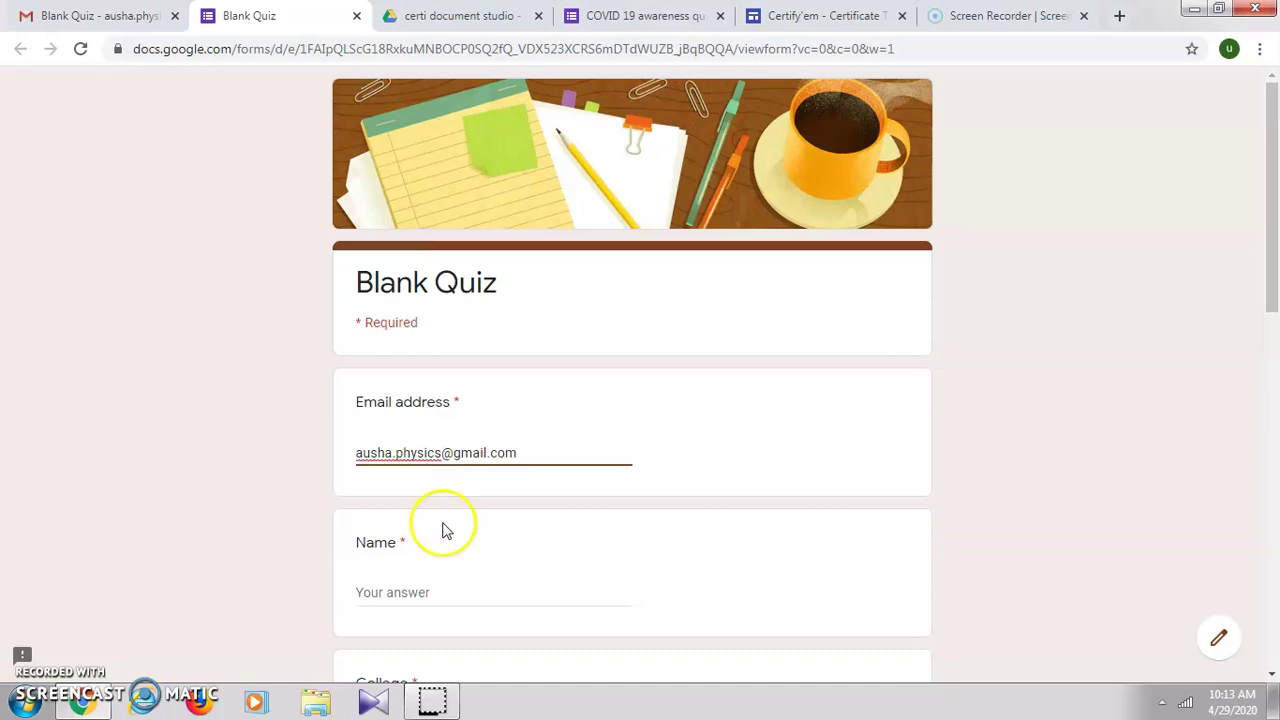
# Step: Enter the respondent's name and College 'St.Ann's', answer COVID-19, both and wuhan, and submit
pyautogui.scroll(-2, 447, 531)
pyautogui.click(446, 411)
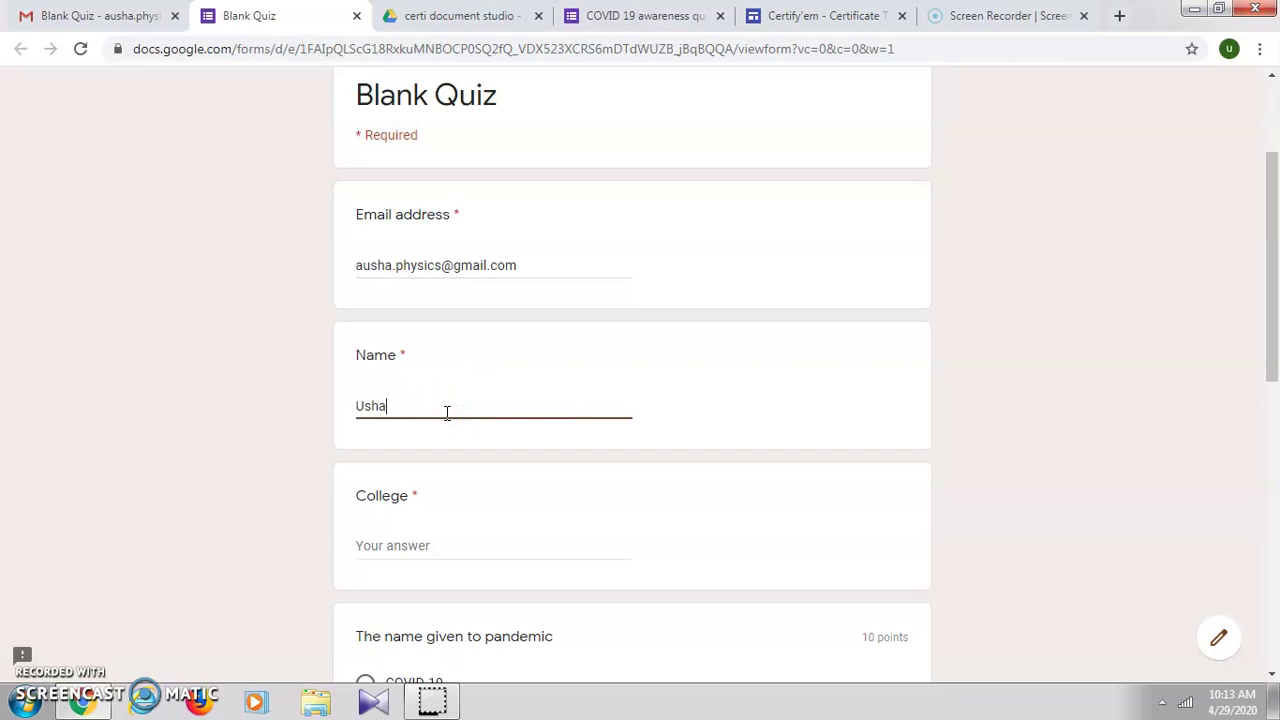
pyautogui.click(459, 538)
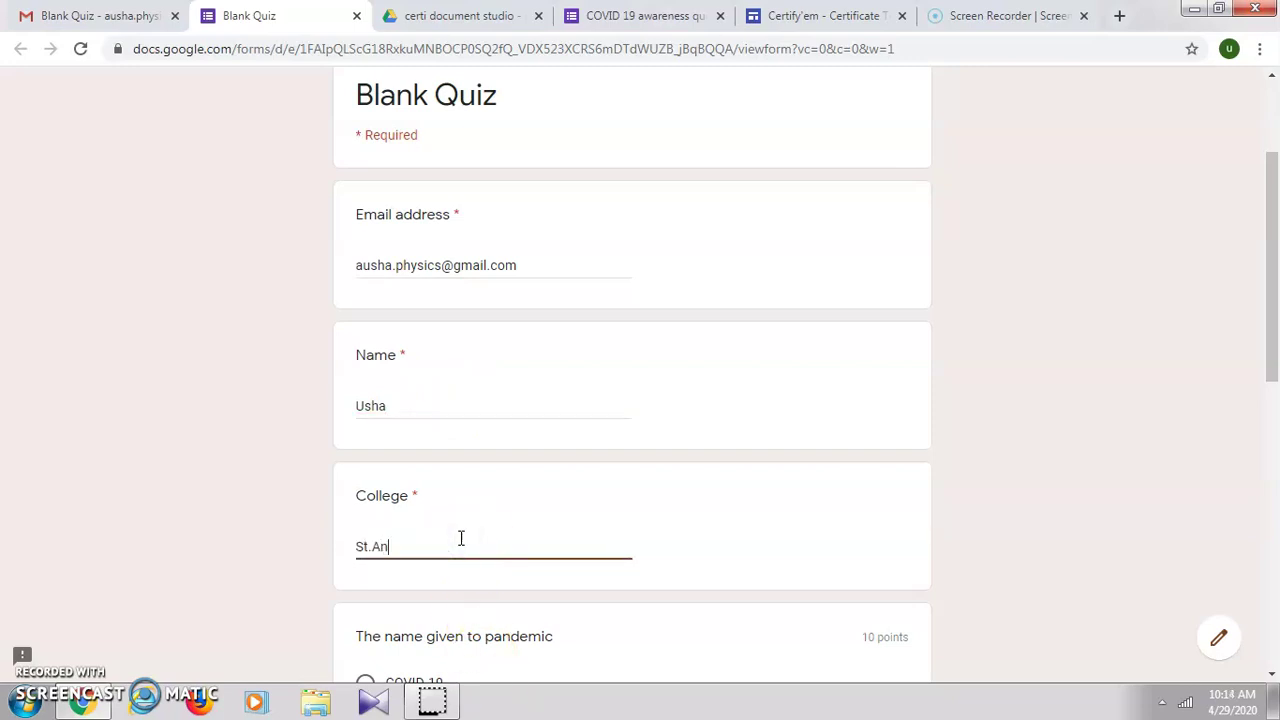
pyautogui.scroll(-3, 461, 538)
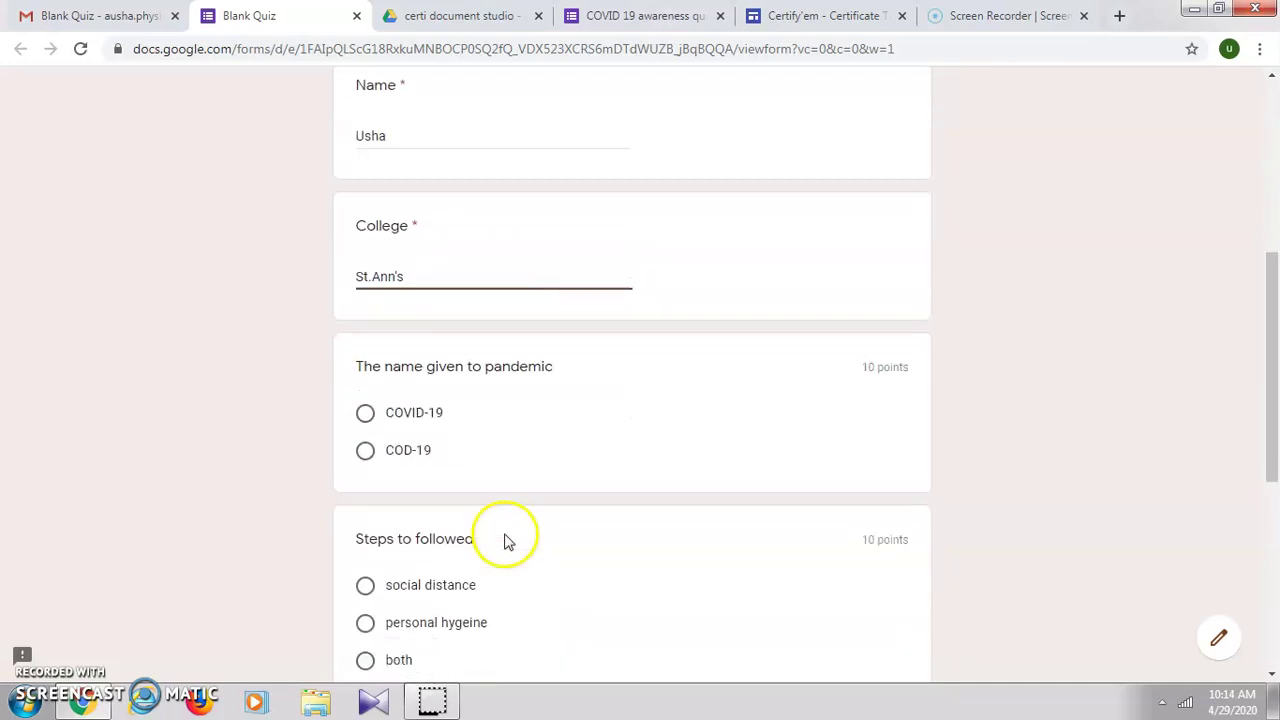
pyautogui.scroll(-1, 488, 449)
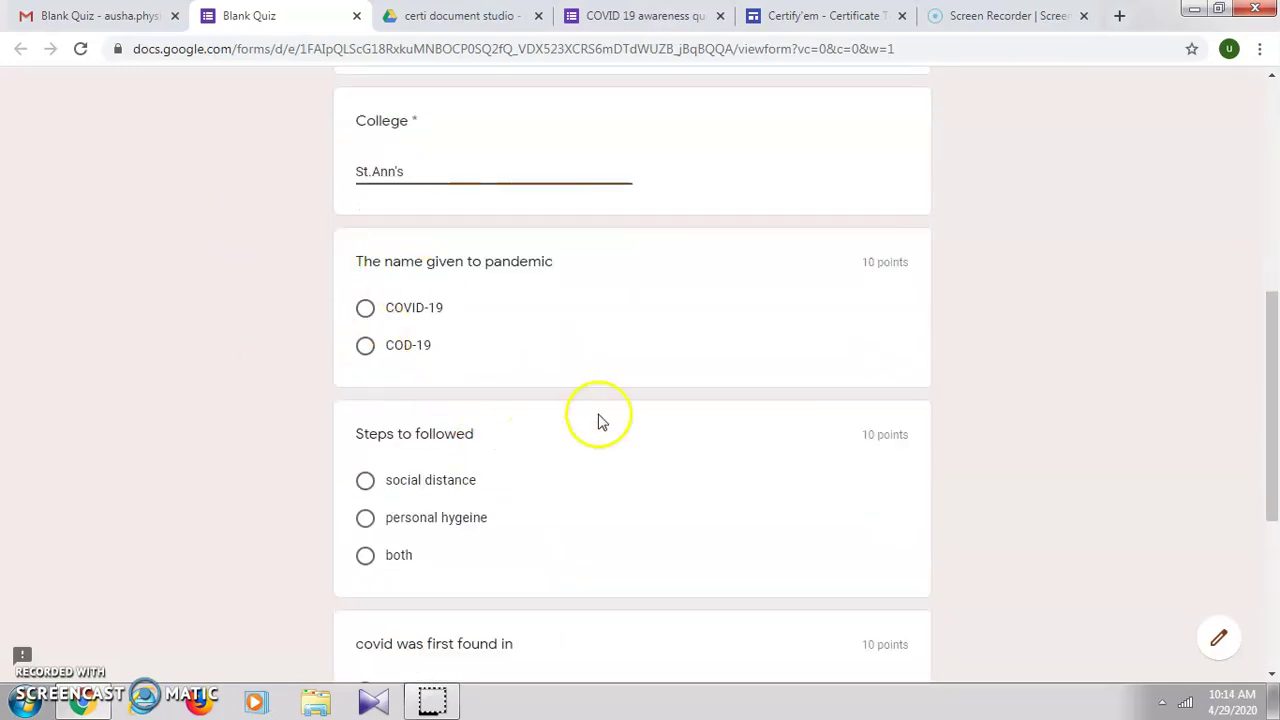
pyautogui.click(365, 310)
pyautogui.scroll(-2, 451, 526)
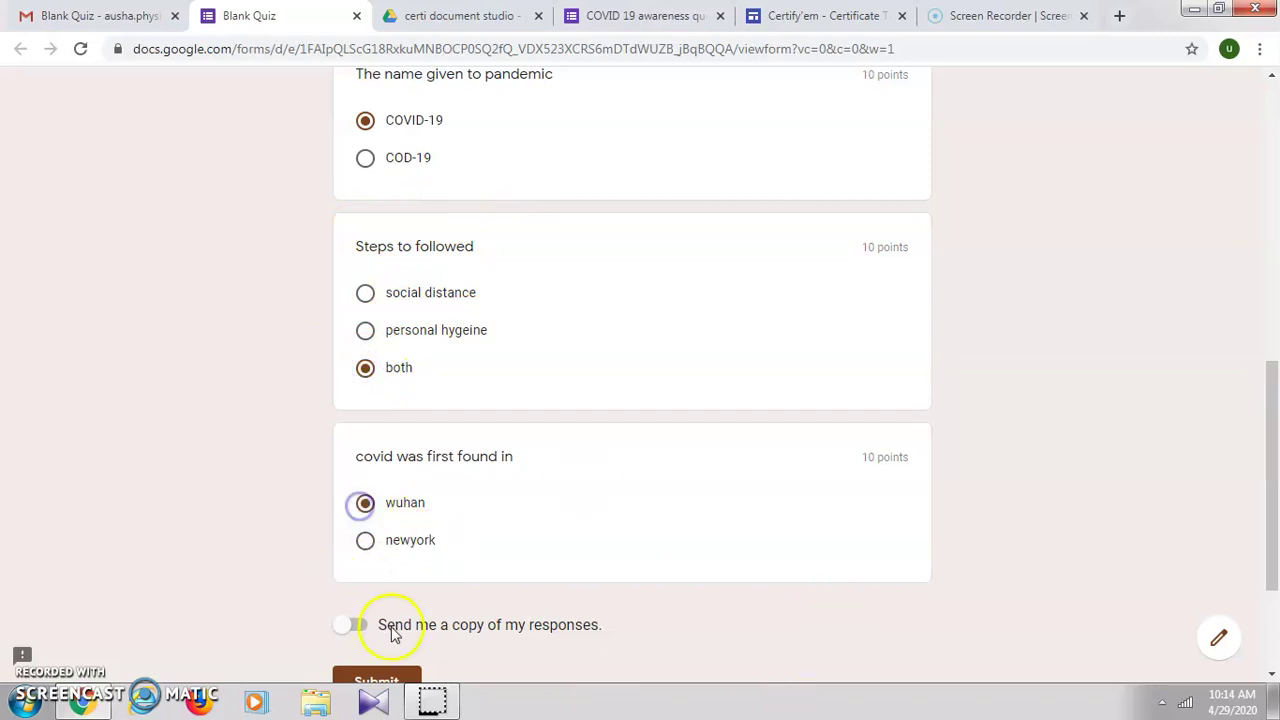
pyautogui.scroll(-2, 390, 632)
pyautogui.click(394, 485)
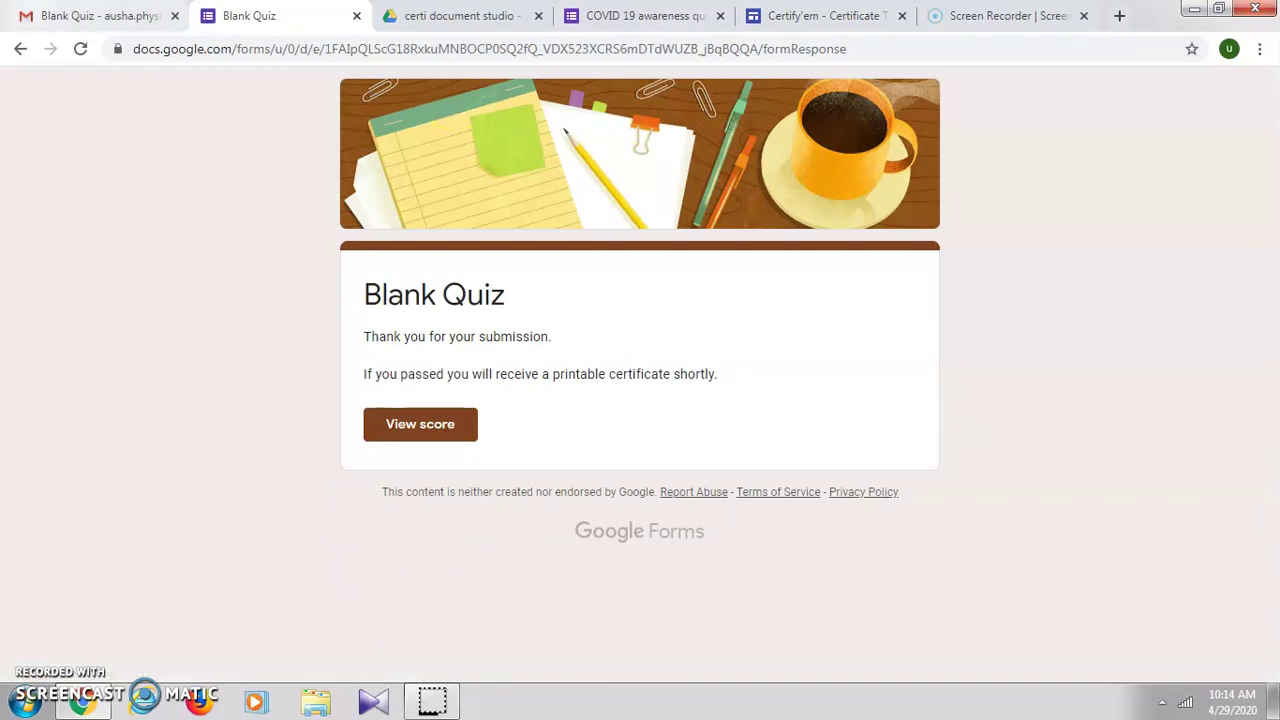
# Step: Open Certificate Records, showing the new submission at 30 points, 100.0%, passed, certificate issued
pyautogui.click(50, 12)
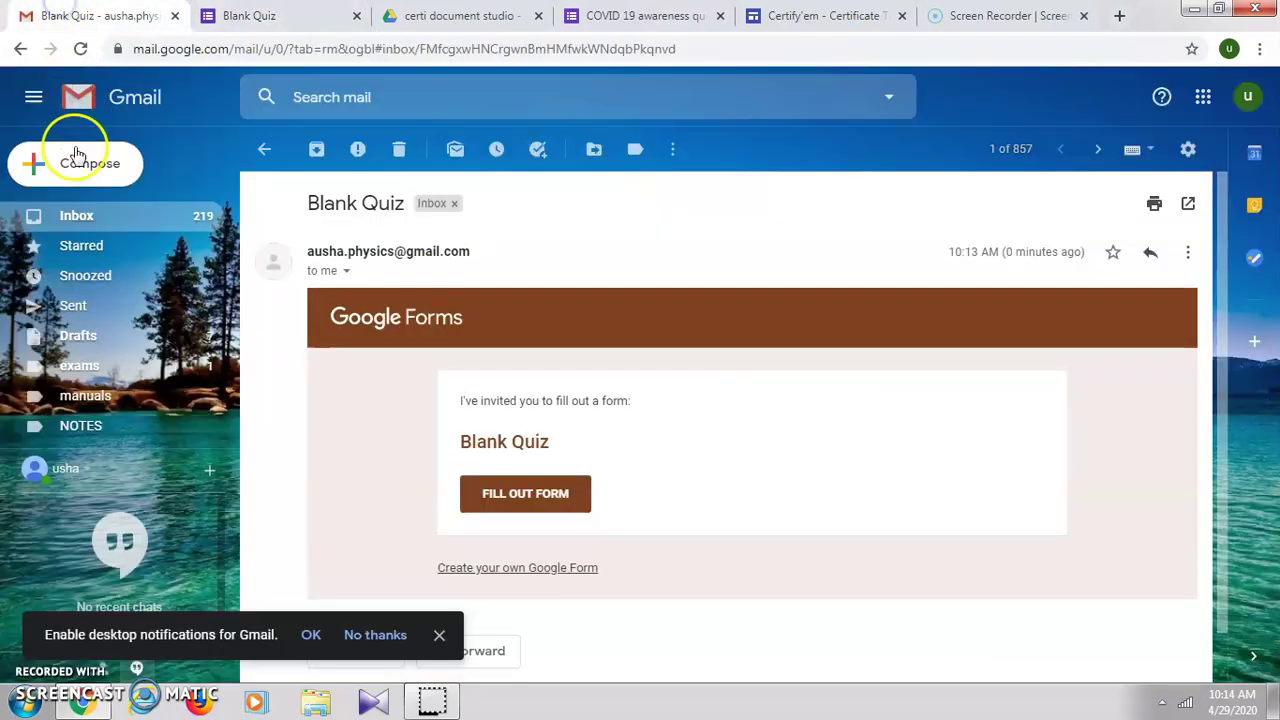
pyautogui.click(80, 216)
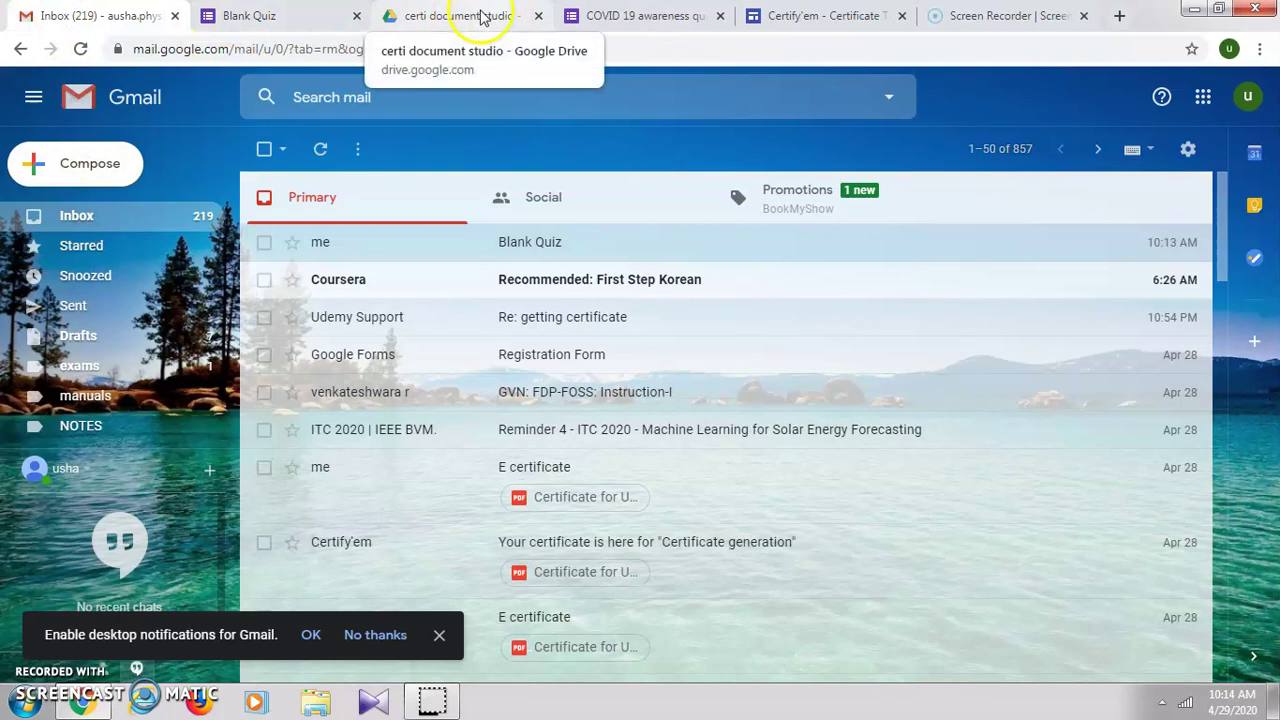
pyautogui.click(297, 22)
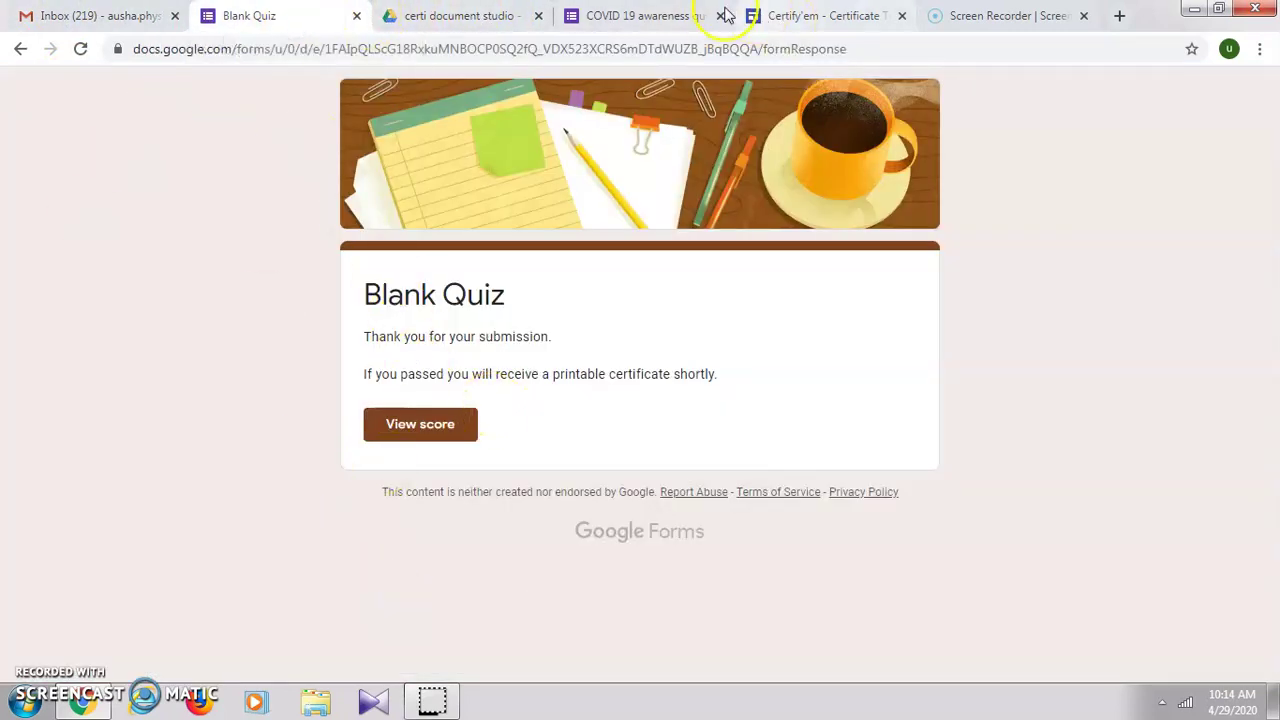
pyautogui.click(670, 22)
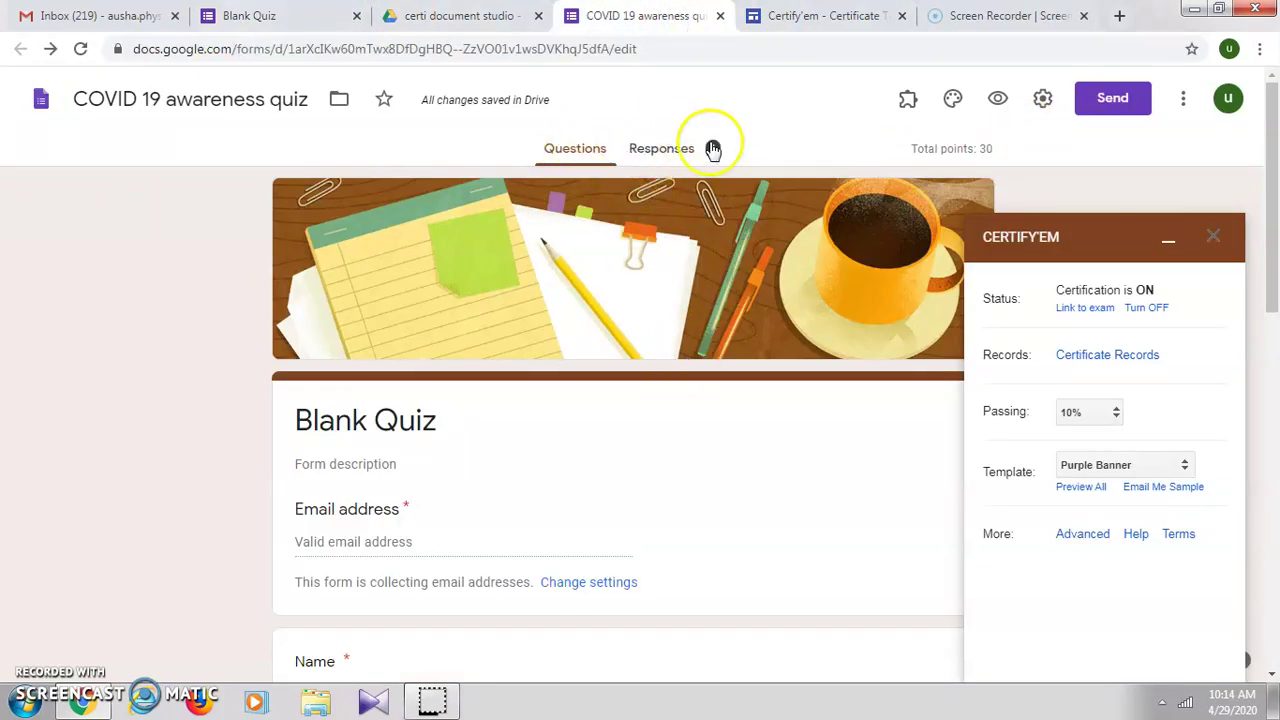
pyautogui.click(1128, 356)
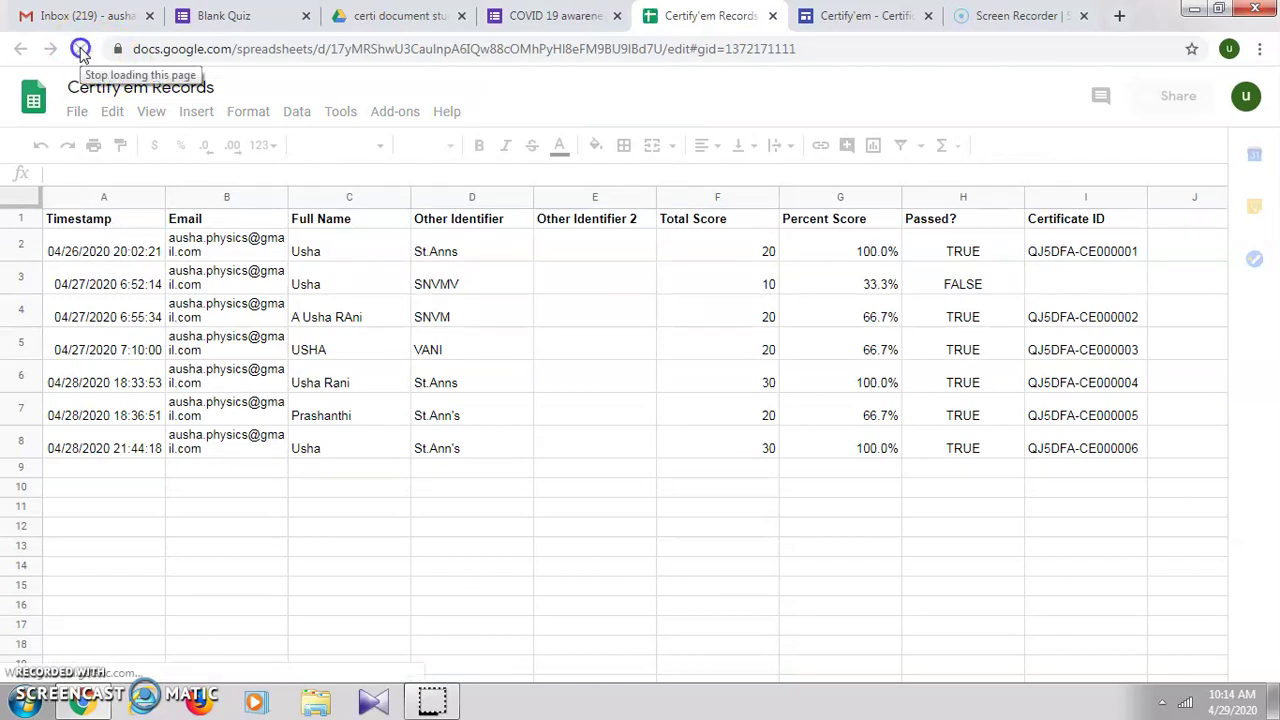
# Step: Refresh the Gmail inbox to check for the new e certificate email, then switch back to the Records sheet
pyautogui.click(106, 18)
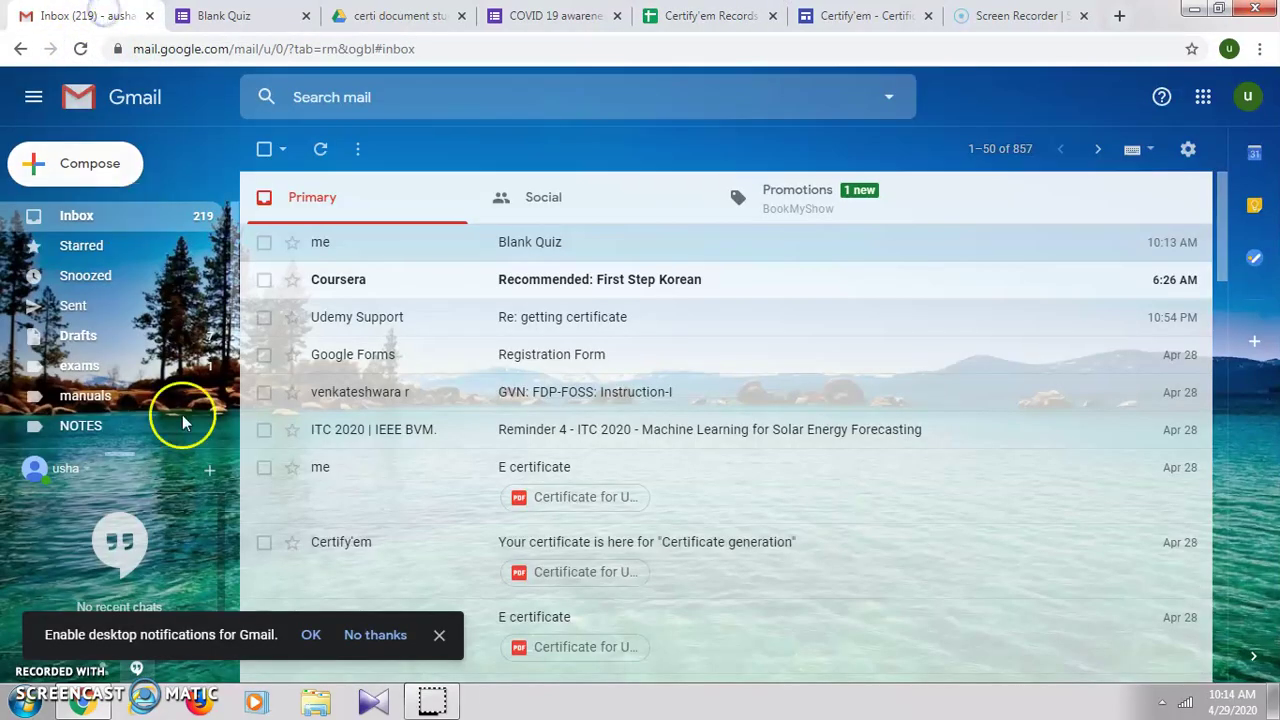
pyautogui.click(317, 152)
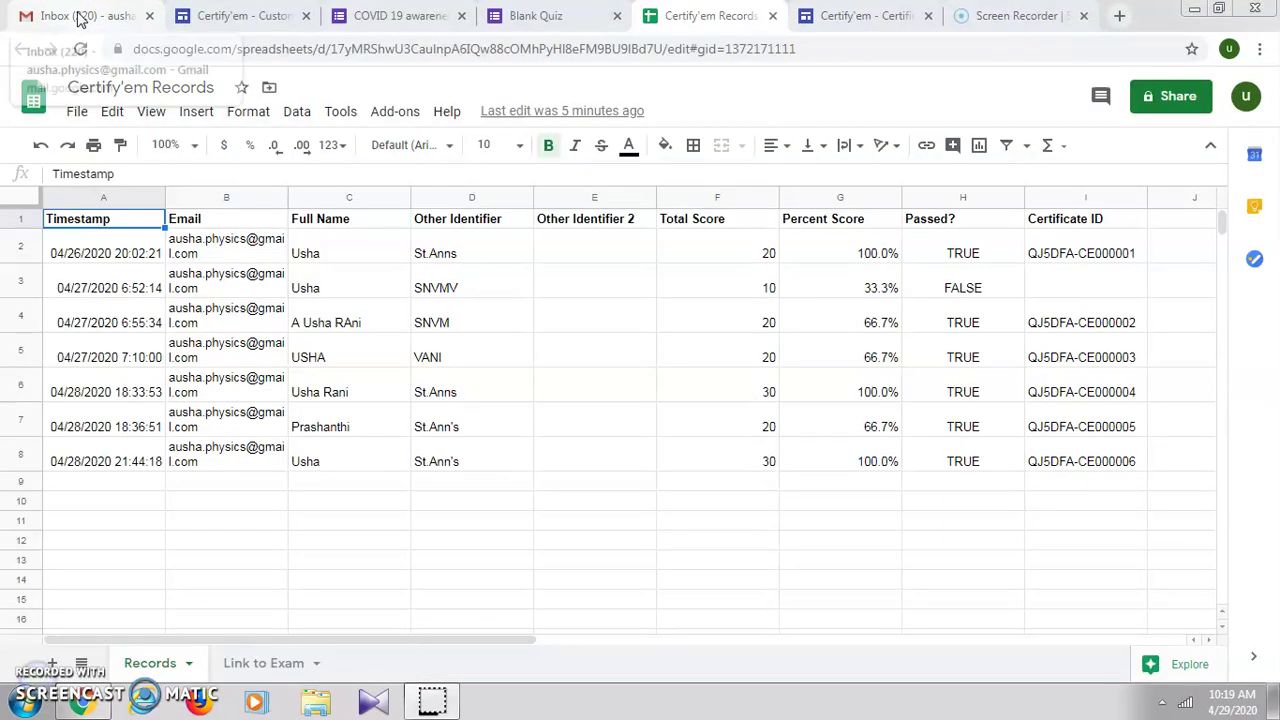
pyautogui.click(80, 18)
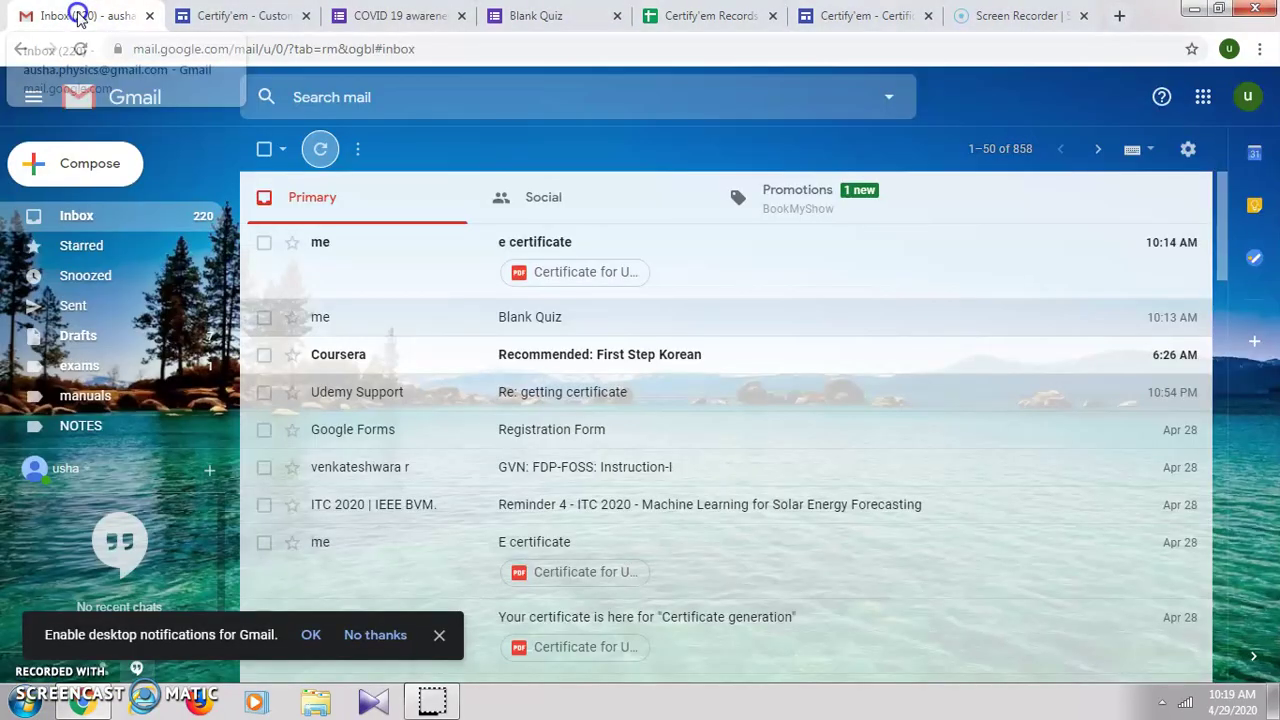
# Step: Open the Certify'em e certificate email, view its Blank Quiz certificate PDF, and close it
pyautogui.click(438, 258)
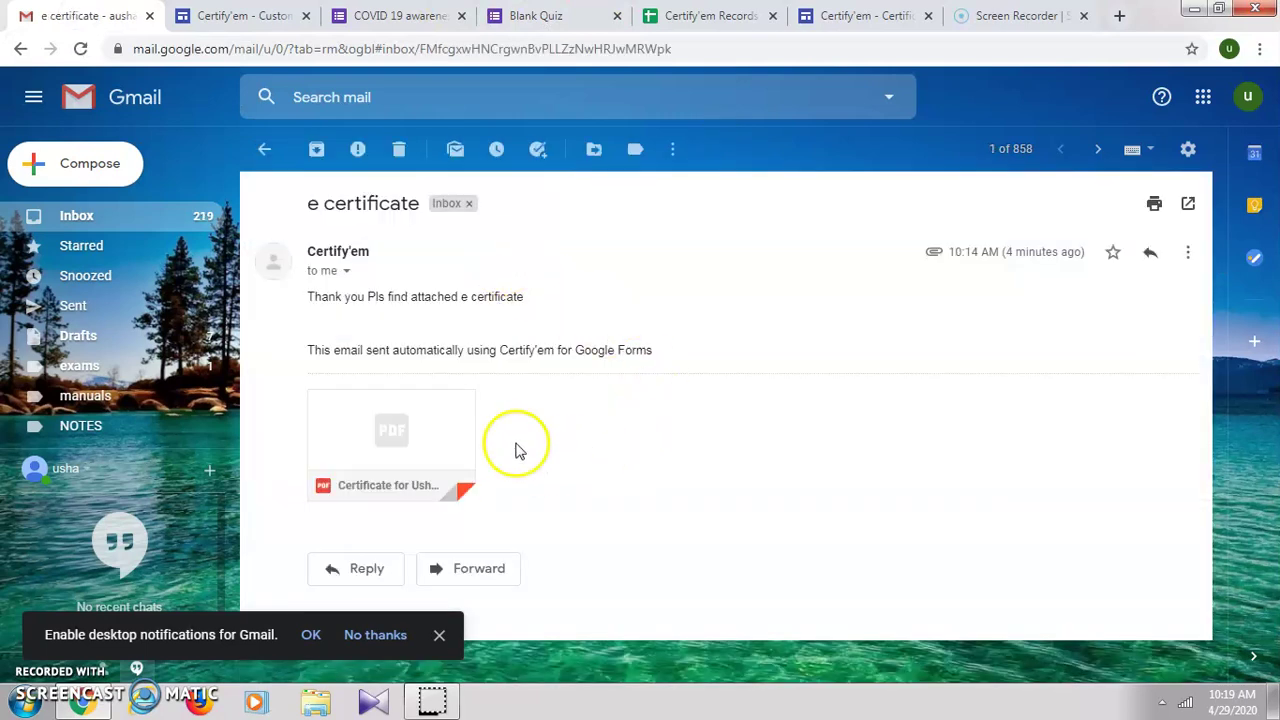
pyautogui.moveTo(366, 455)
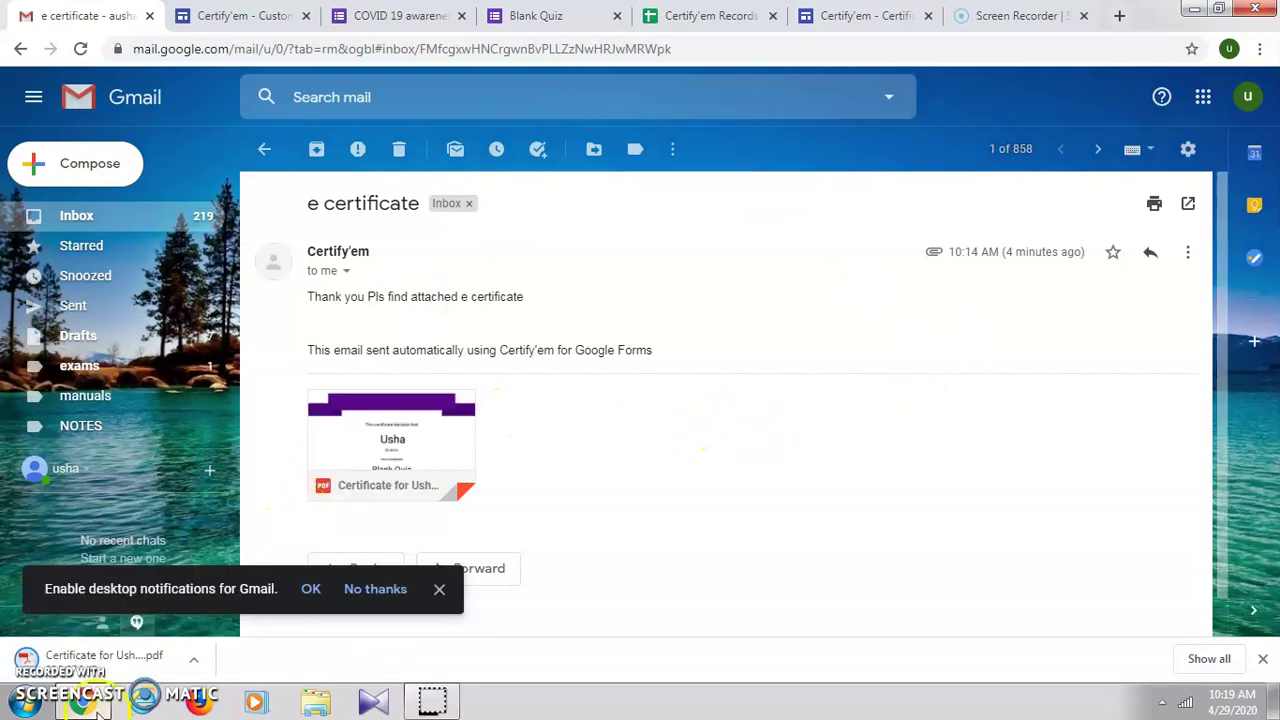
pyautogui.click(108, 658)
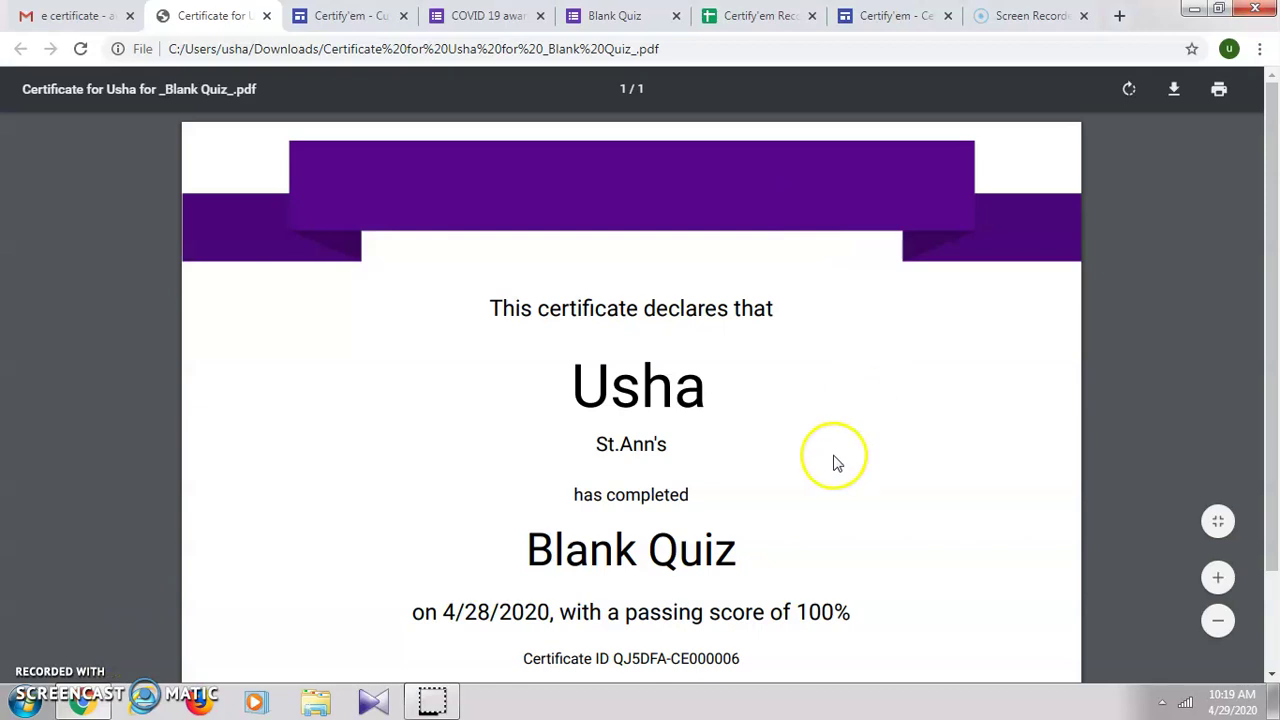
pyautogui.scroll(-1, 836, 462)
pyautogui.scroll(-1, 836, 462)
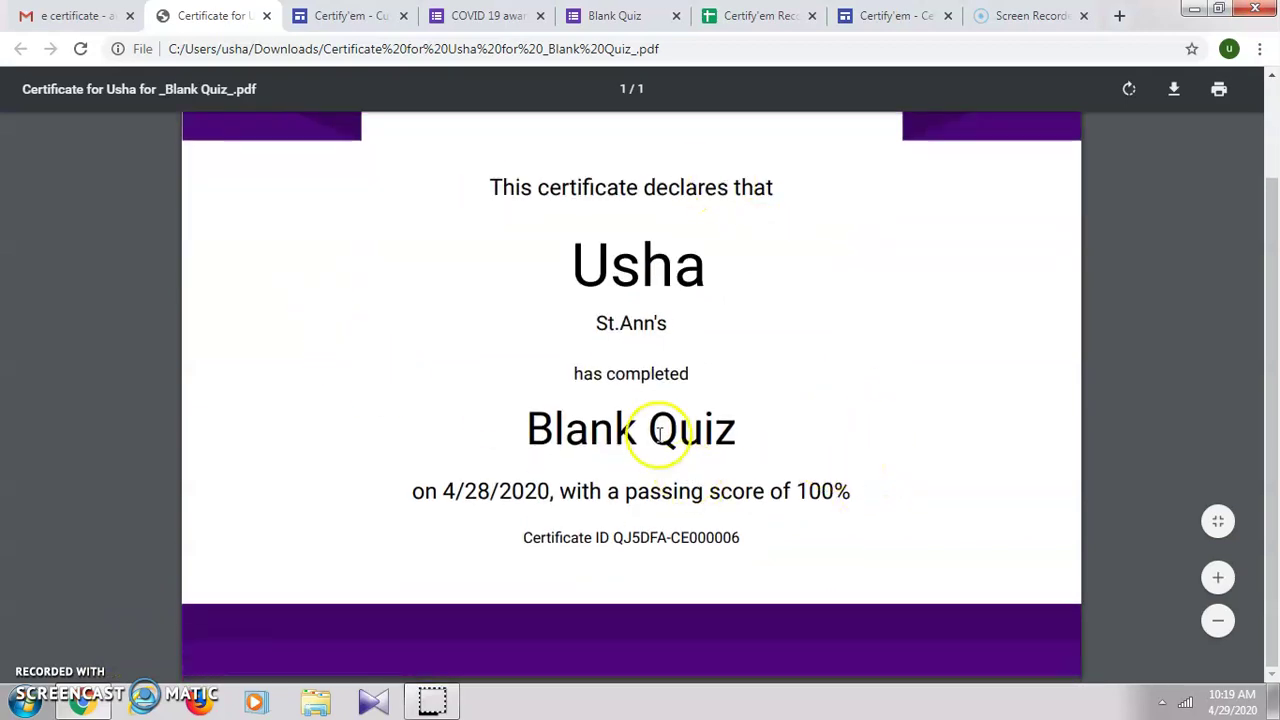
pyautogui.click(268, 16)
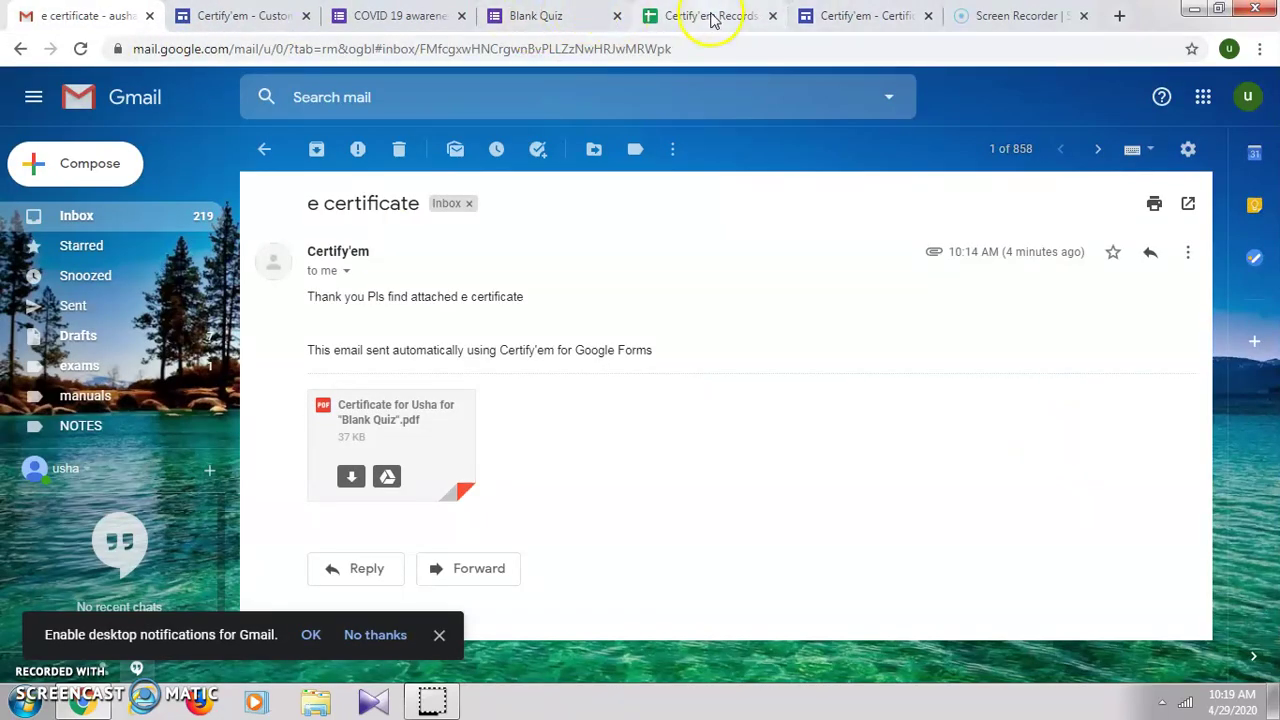
# Step: Read the Merge Tags table on Certify'em's Custom Templates page, then return to the e certificate email
pyautogui.click(537, 18)
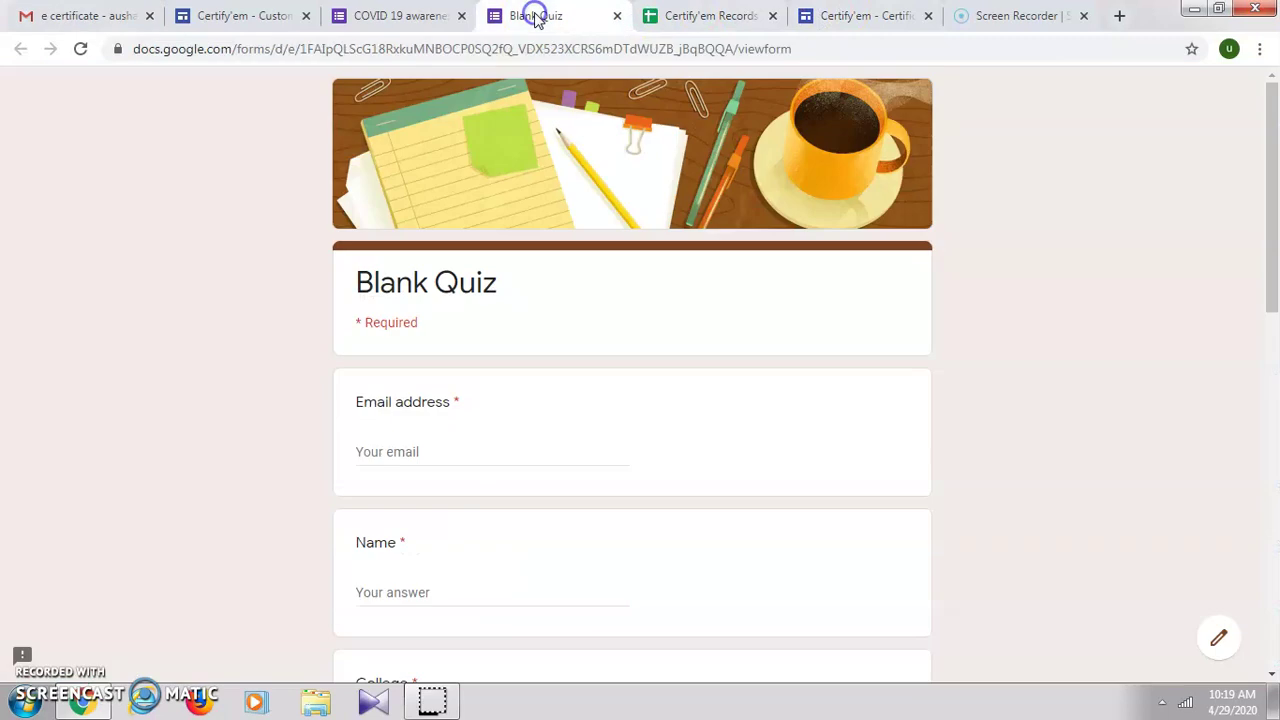
pyautogui.moveTo(1274, 206); pyautogui.dragTo(1274, 206)
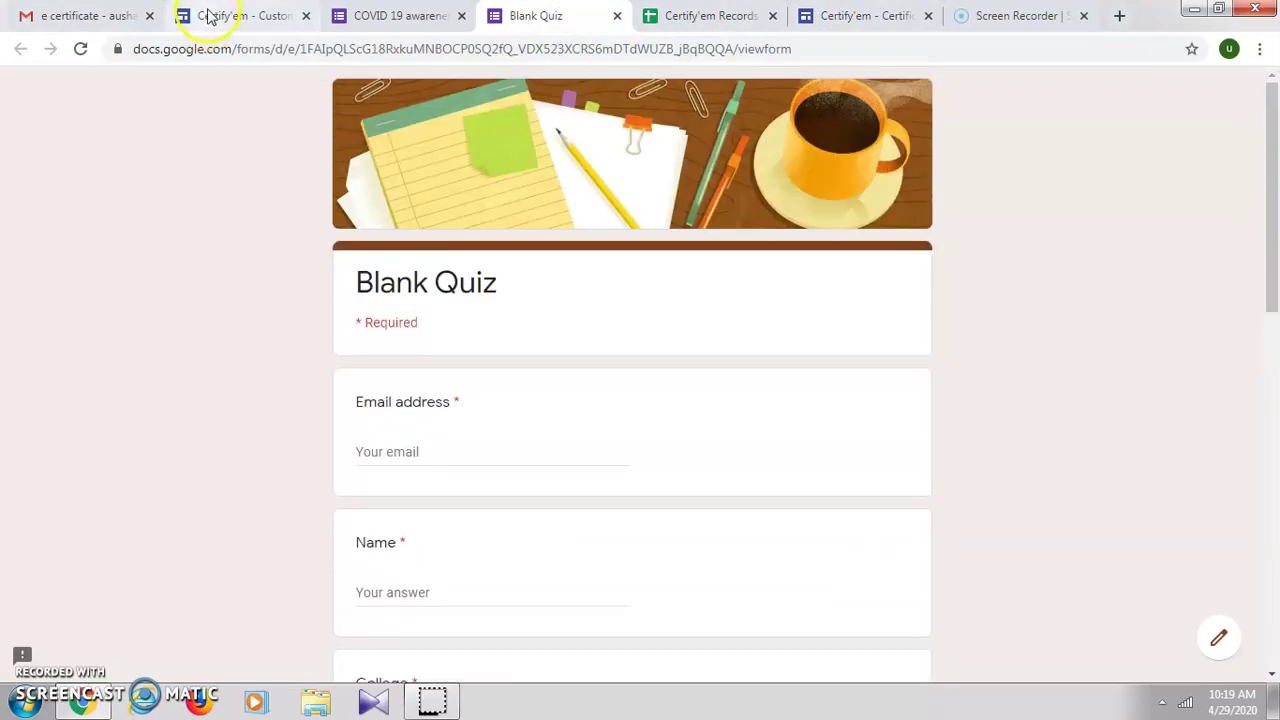
pyautogui.click(208, 14)
pyautogui.scroll(-2, 533, 310)
pyautogui.scroll(-4, 533, 311)
pyautogui.scroll(1, 535, 313)
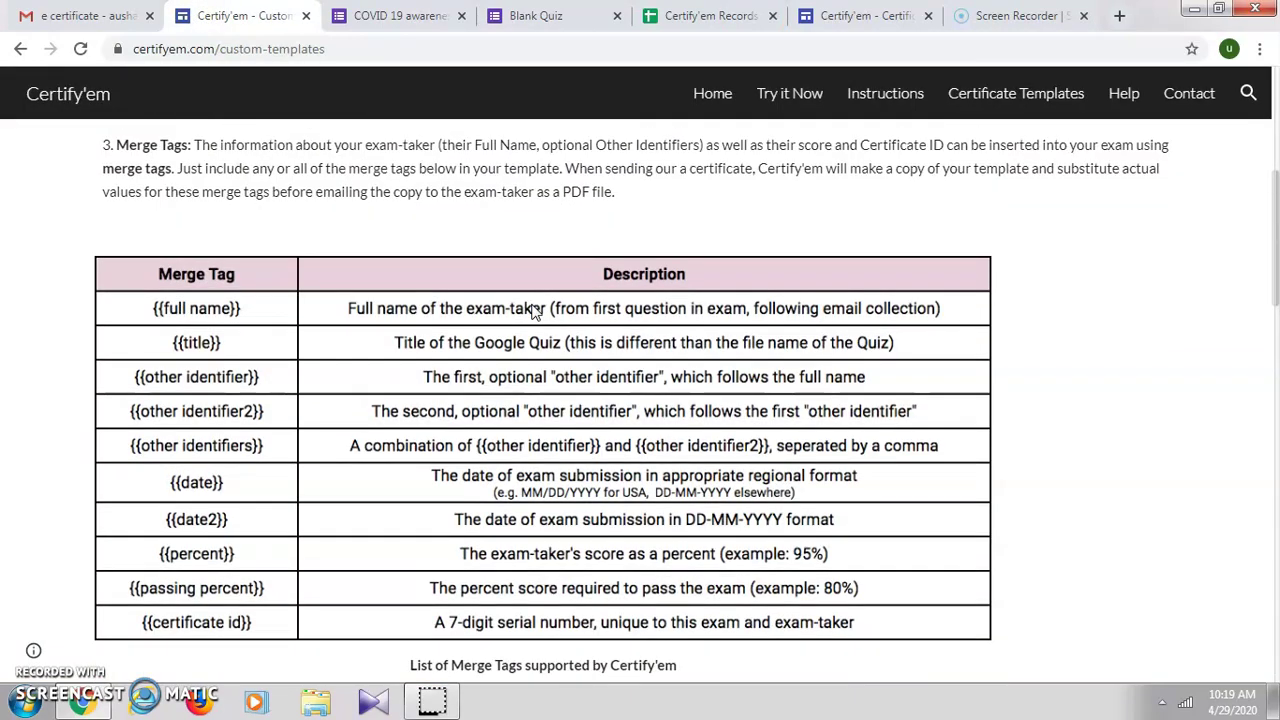
pyautogui.scroll(-3, 490, 295)
pyautogui.scroll(4, 480, 390)
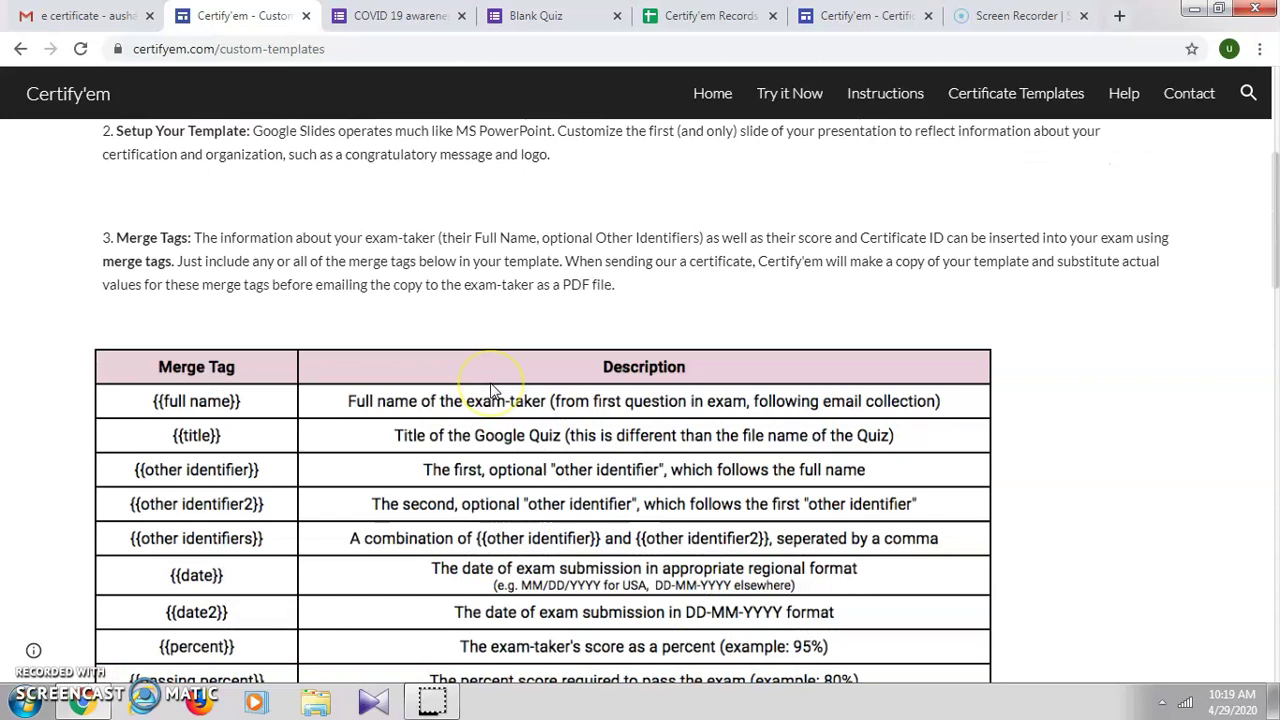
pyautogui.scroll(-2, 490, 392)
pyautogui.click(172, 217)
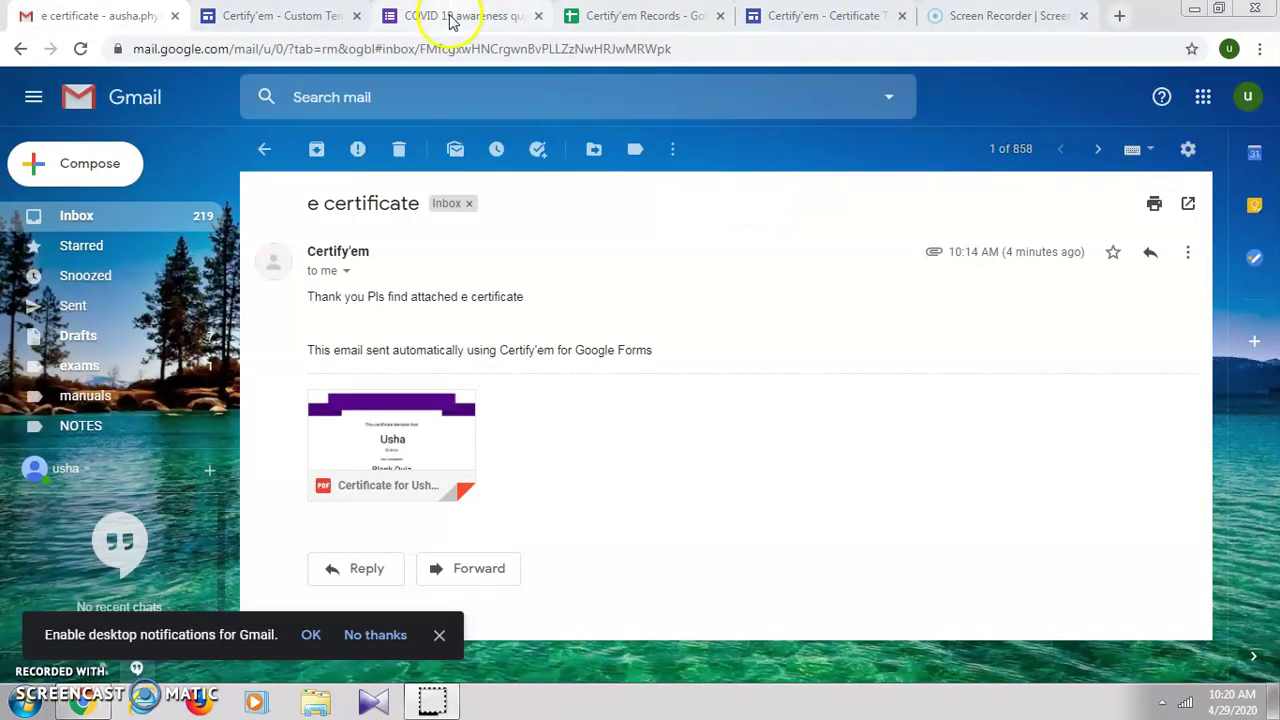
# Step: In the COVID 19 awareness quiz, pick Use a Custom Template from Certify'em's Template dropdown
pyautogui.click(425, 17)
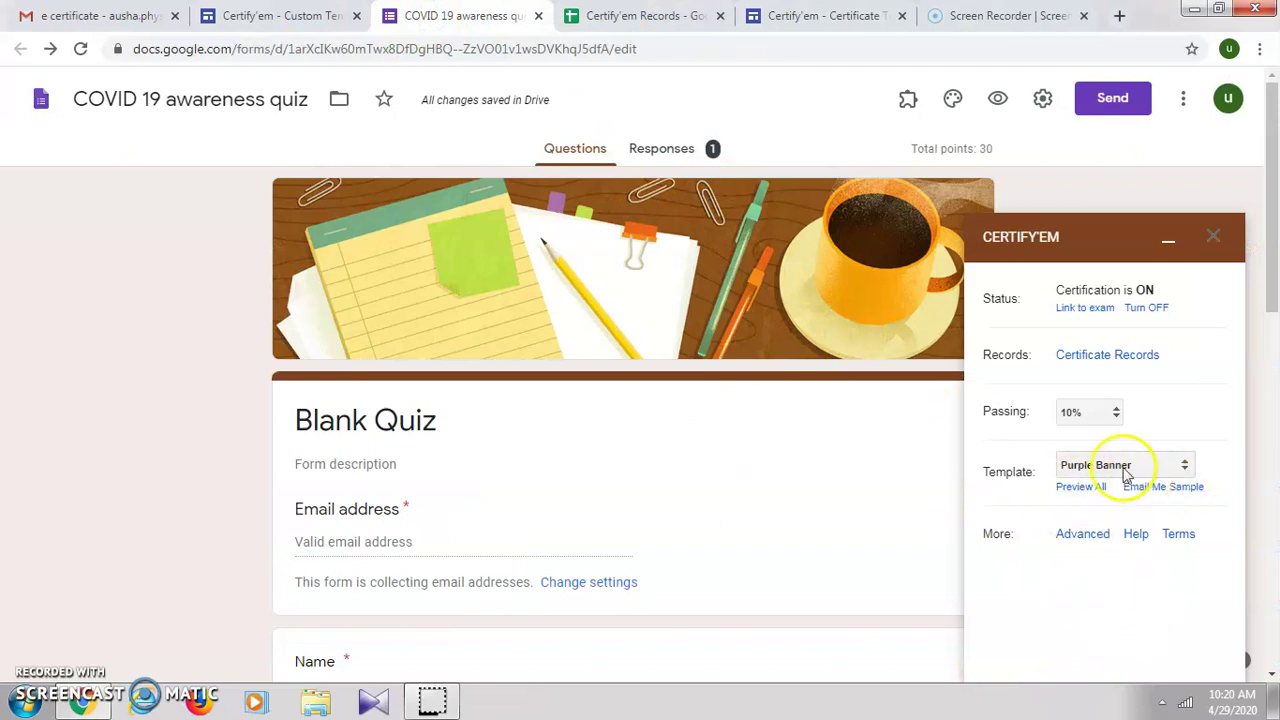
pyautogui.click(1184, 468)
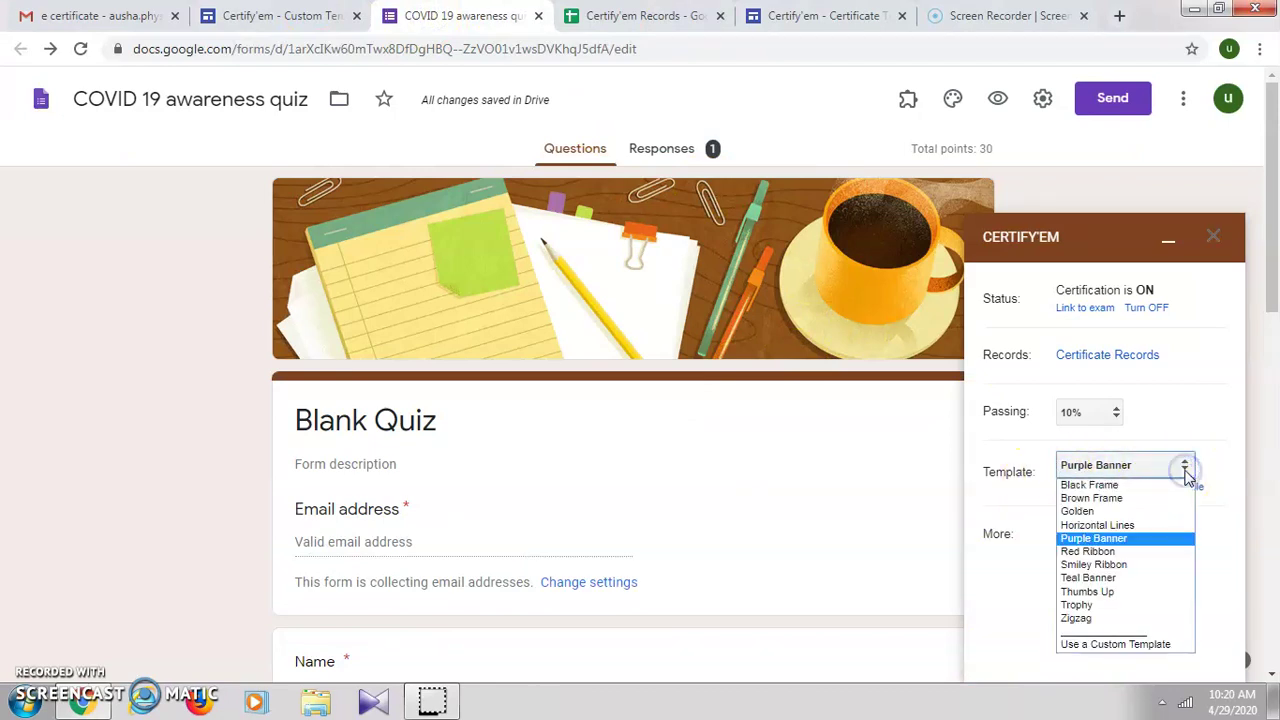
pyautogui.click(1158, 645)
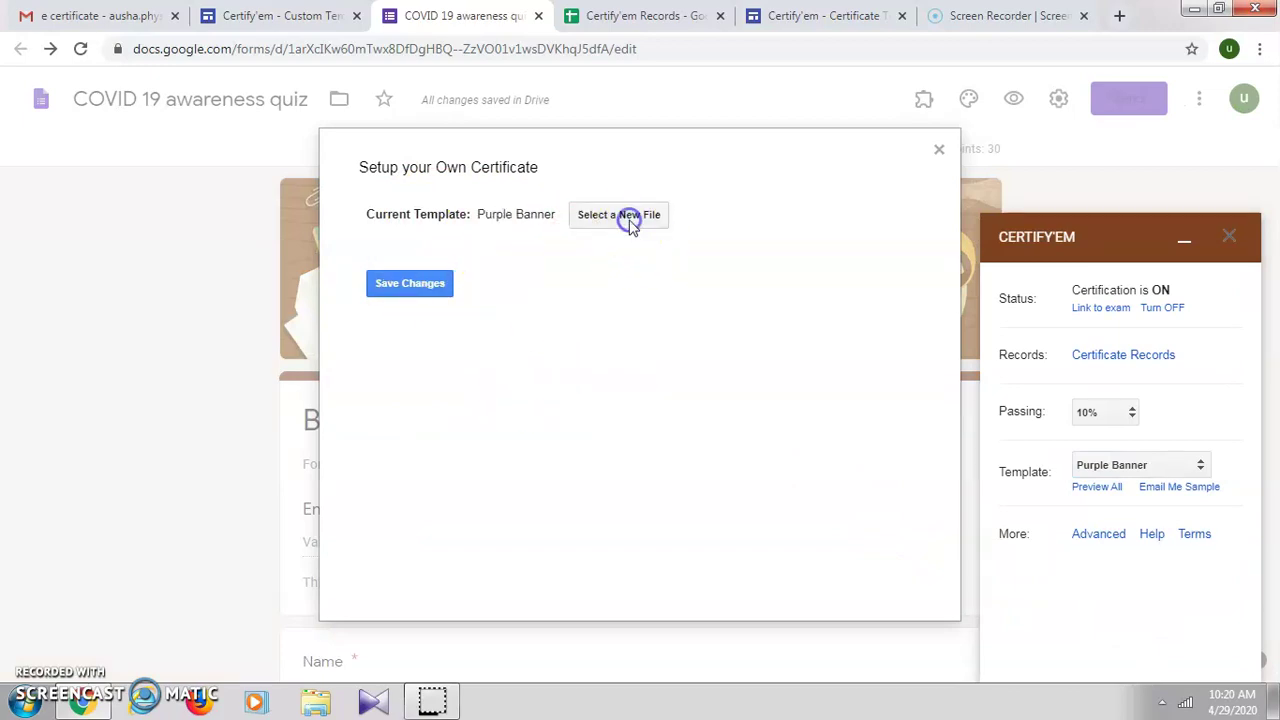
# Step: Select the 'google certificate' presentation as the new custom certificate template file
pyautogui.click(630, 216)
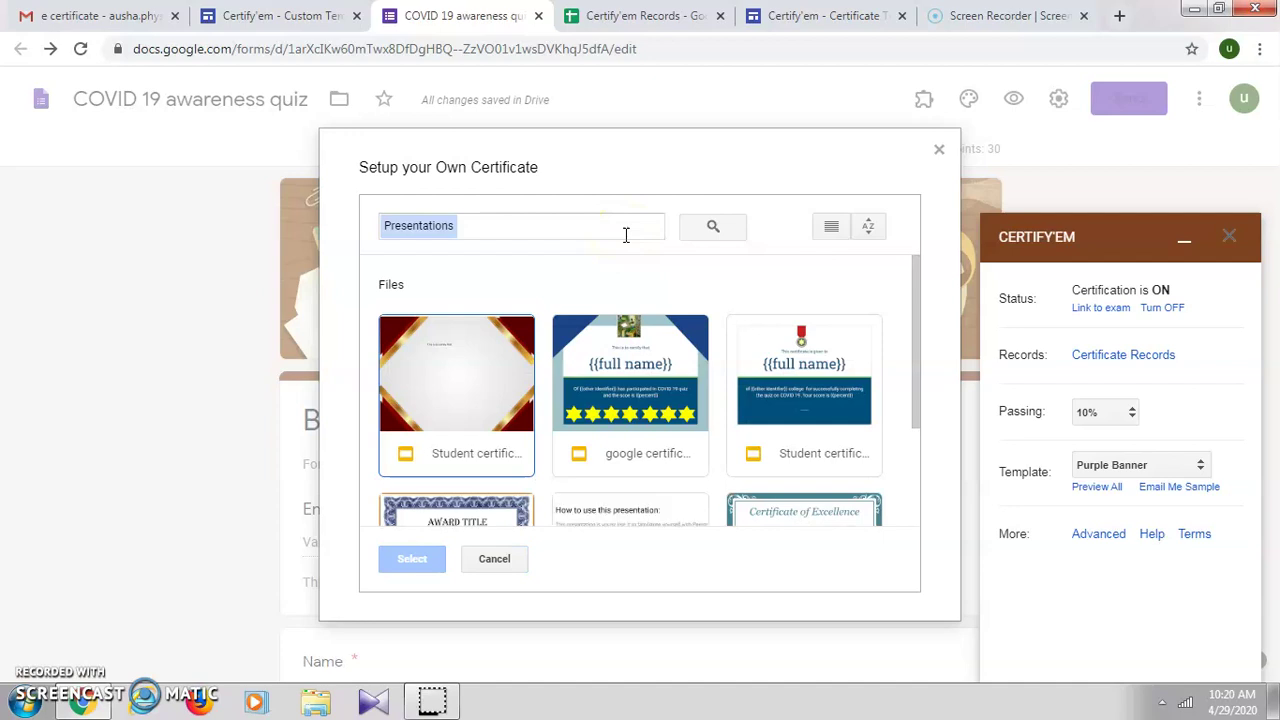
pyautogui.scroll(-2, 610, 430)
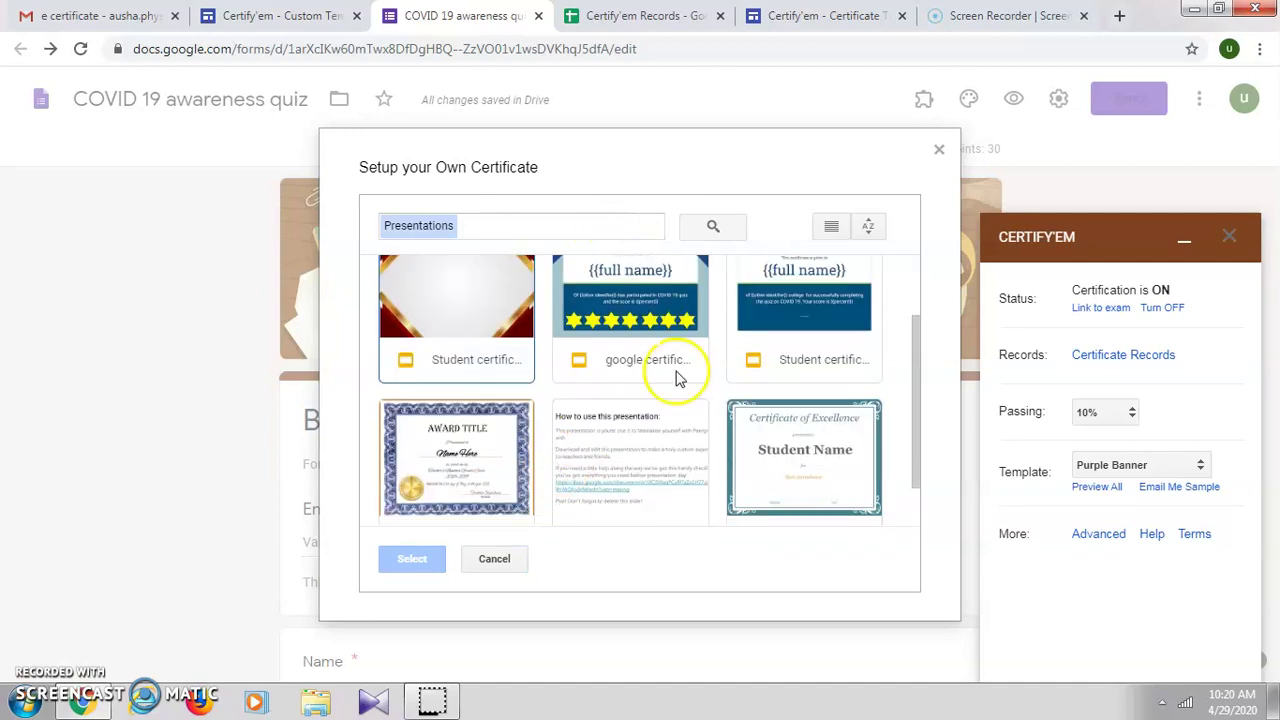
pyautogui.scroll(2, 700, 450)
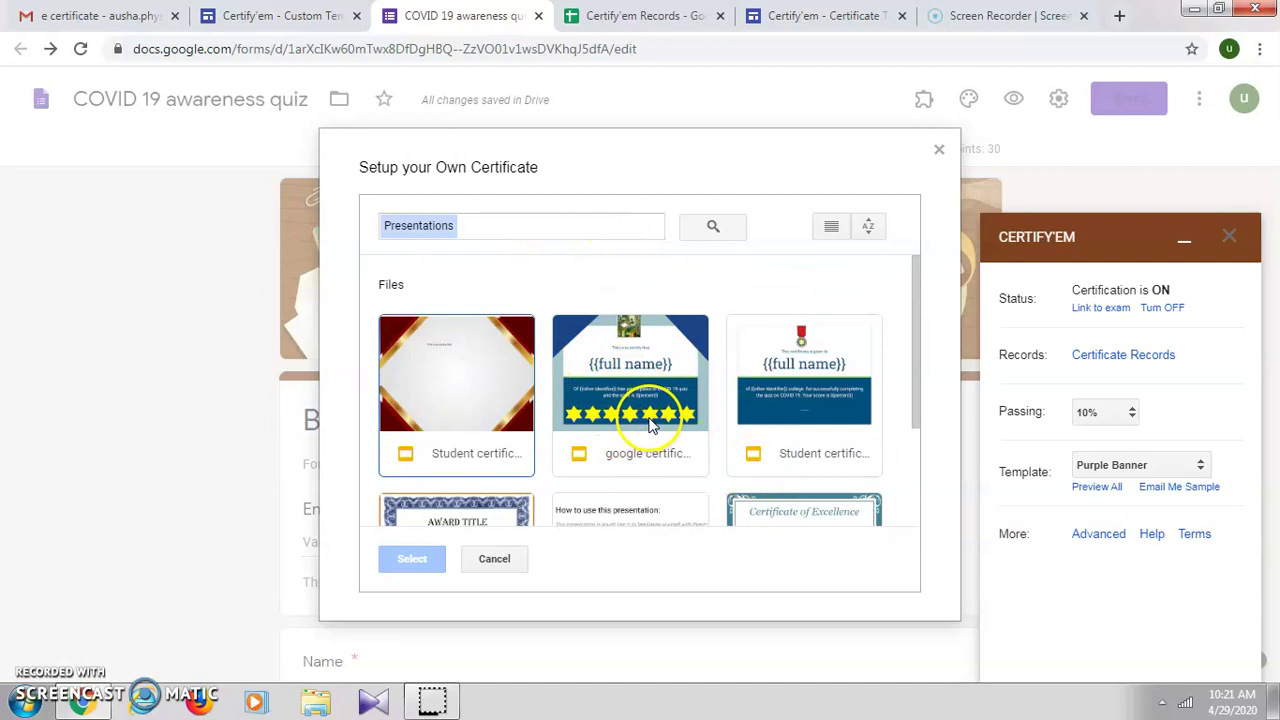
pyautogui.click(648, 410)
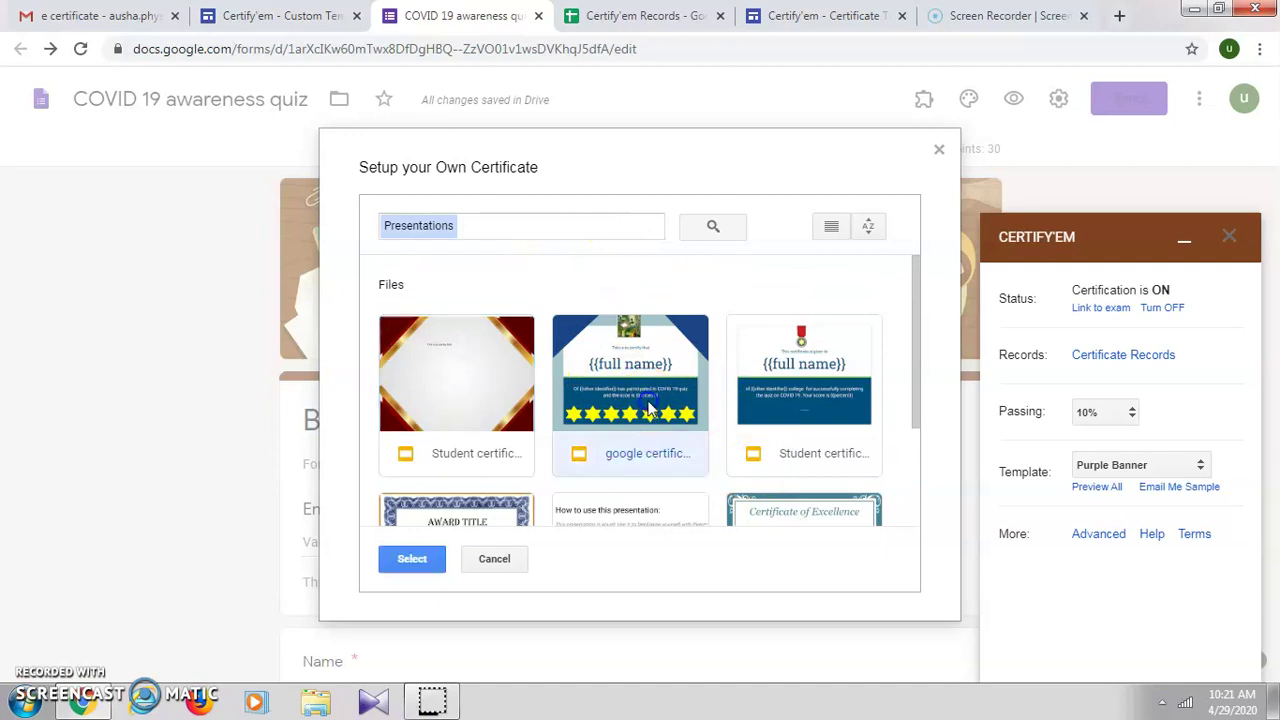
pyautogui.click(401, 565)
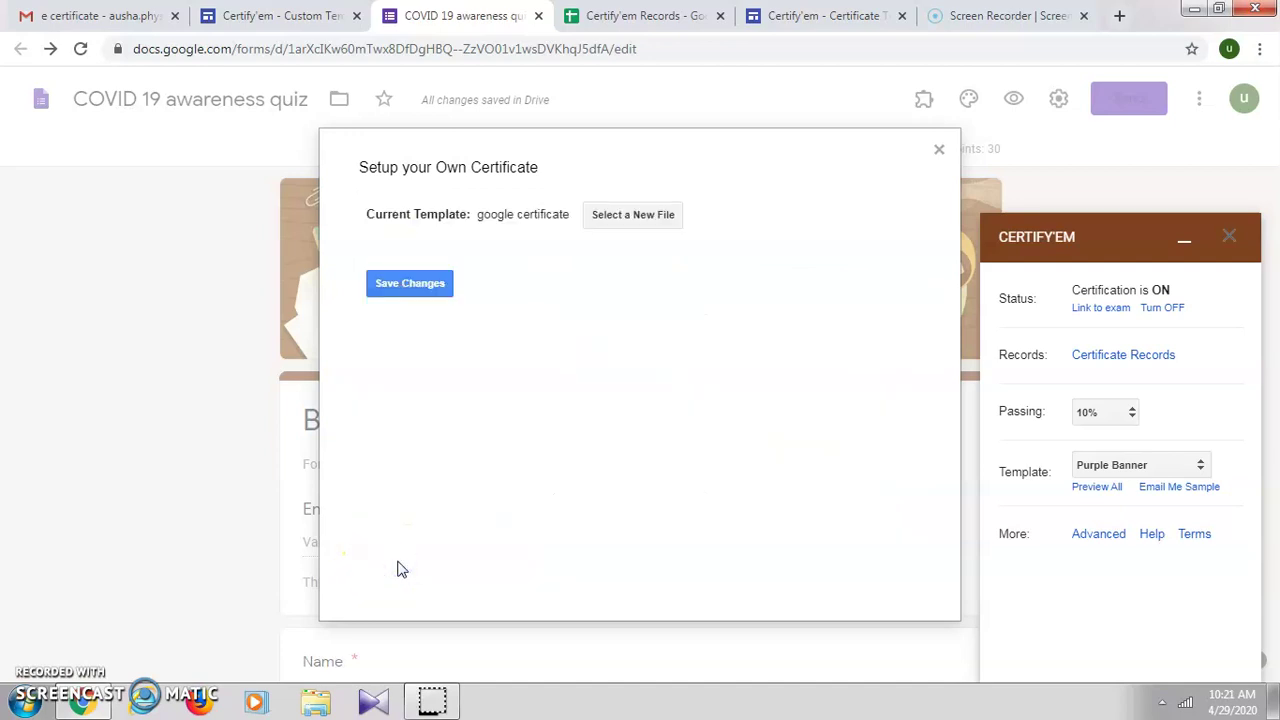
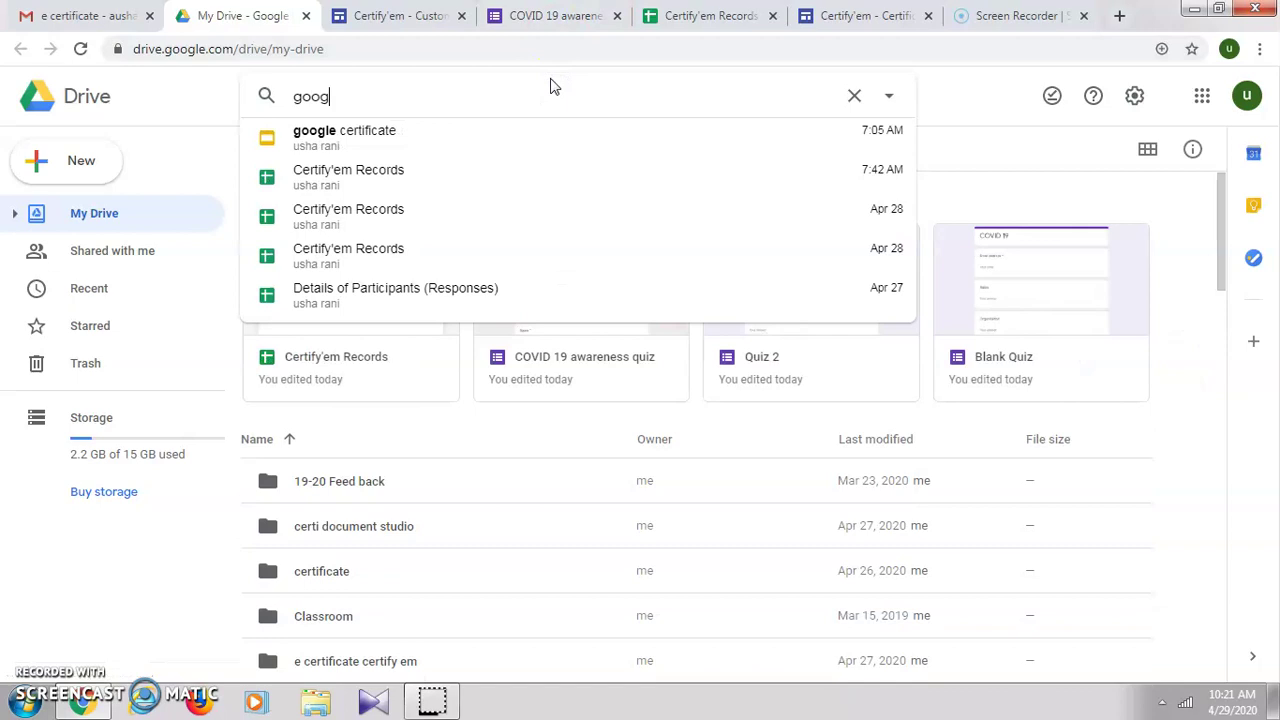
# Step: Open the 'google certificate' slide template from the Drive search results
pyautogui.click(340, 131)
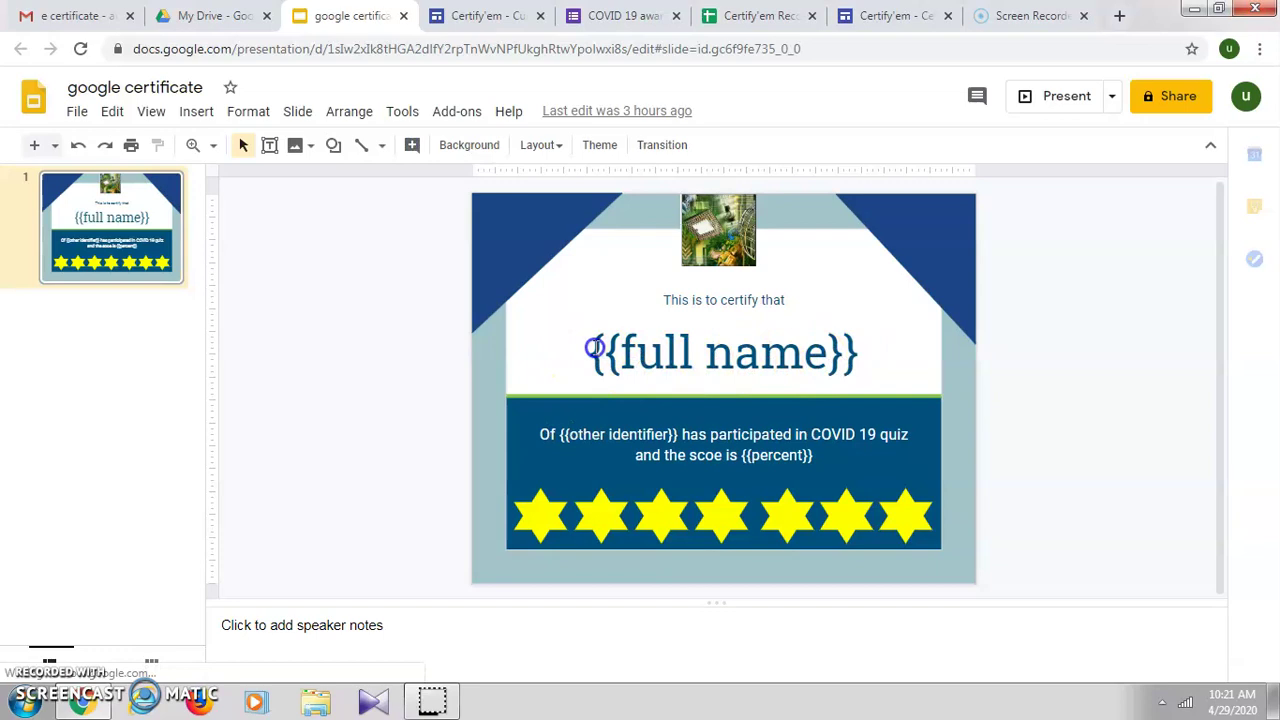
pyautogui.moveTo(855, 348); pyautogui.dragTo(832, 358)
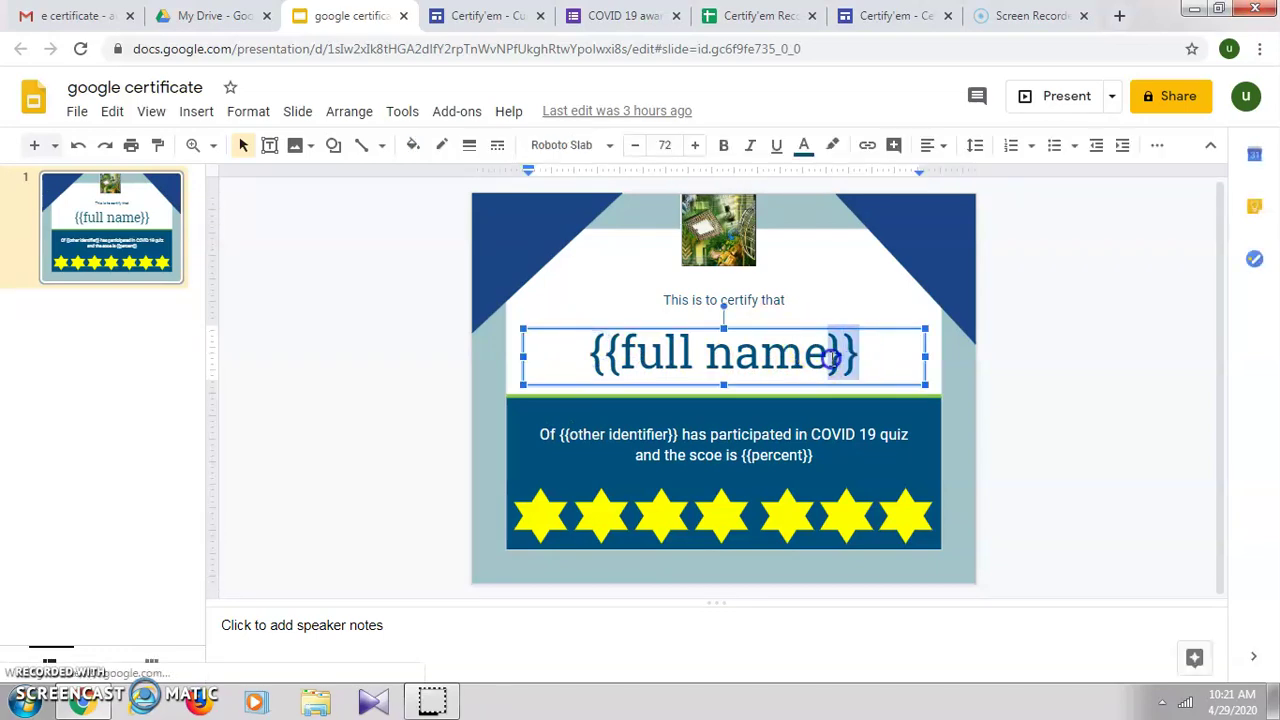
pyautogui.click(590, 356)
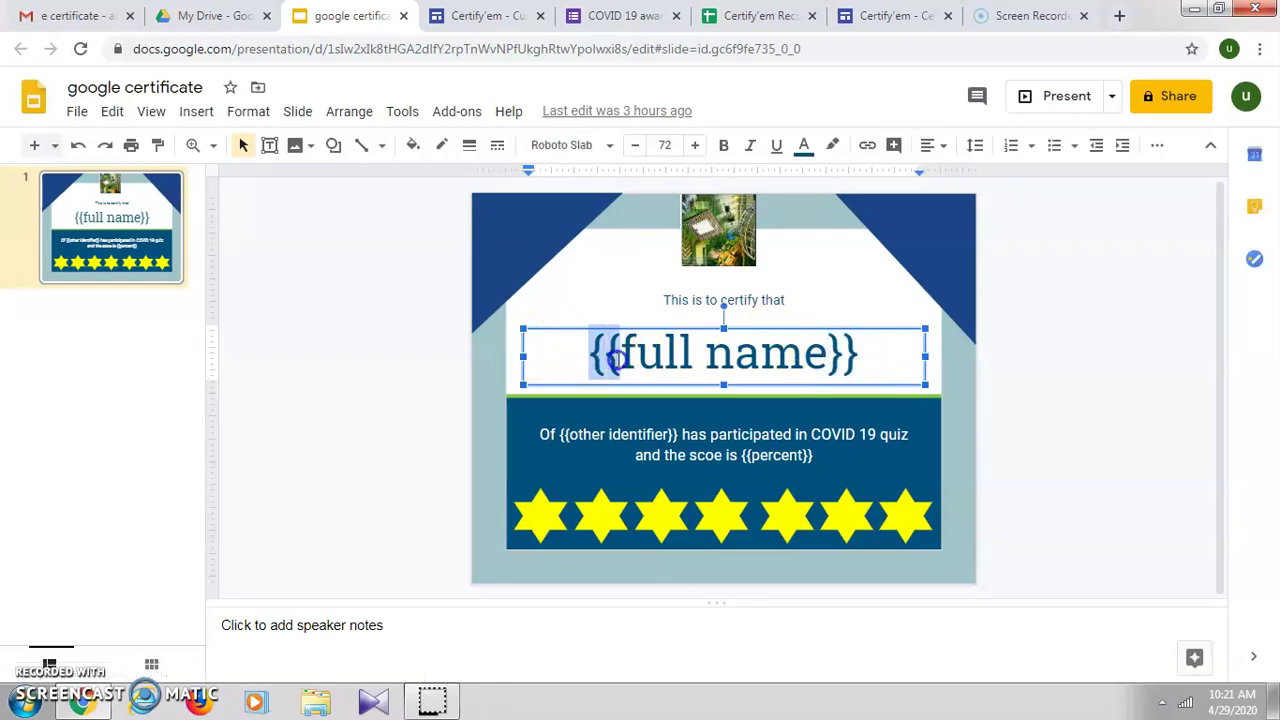
pyautogui.moveTo(826, 355); pyautogui.dragTo(620, 356)
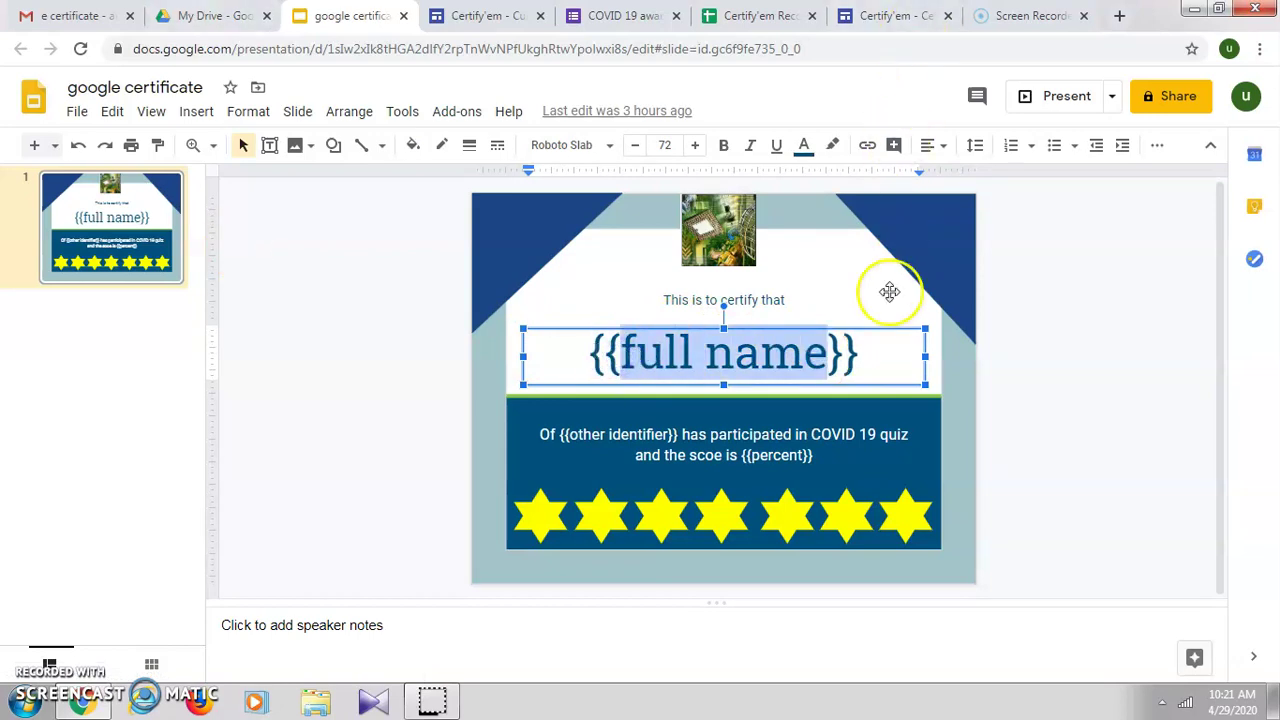
pyautogui.click(890, 16)
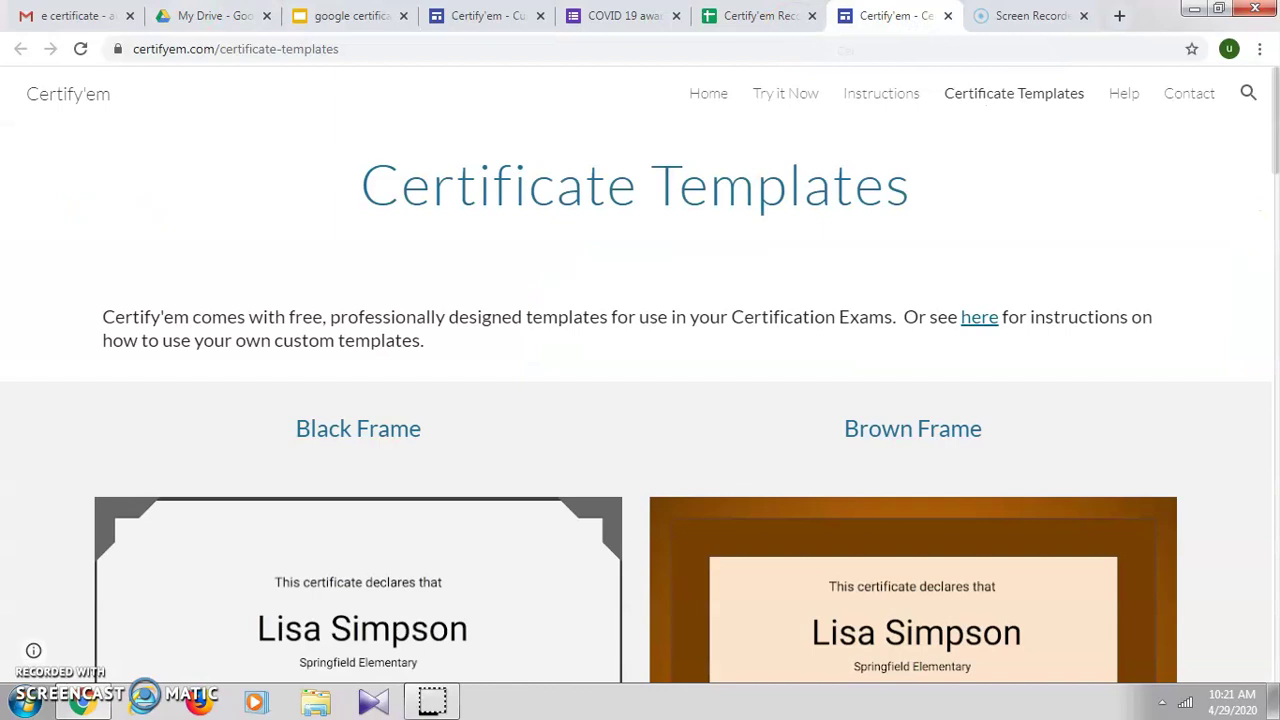
pyautogui.click(309, 14)
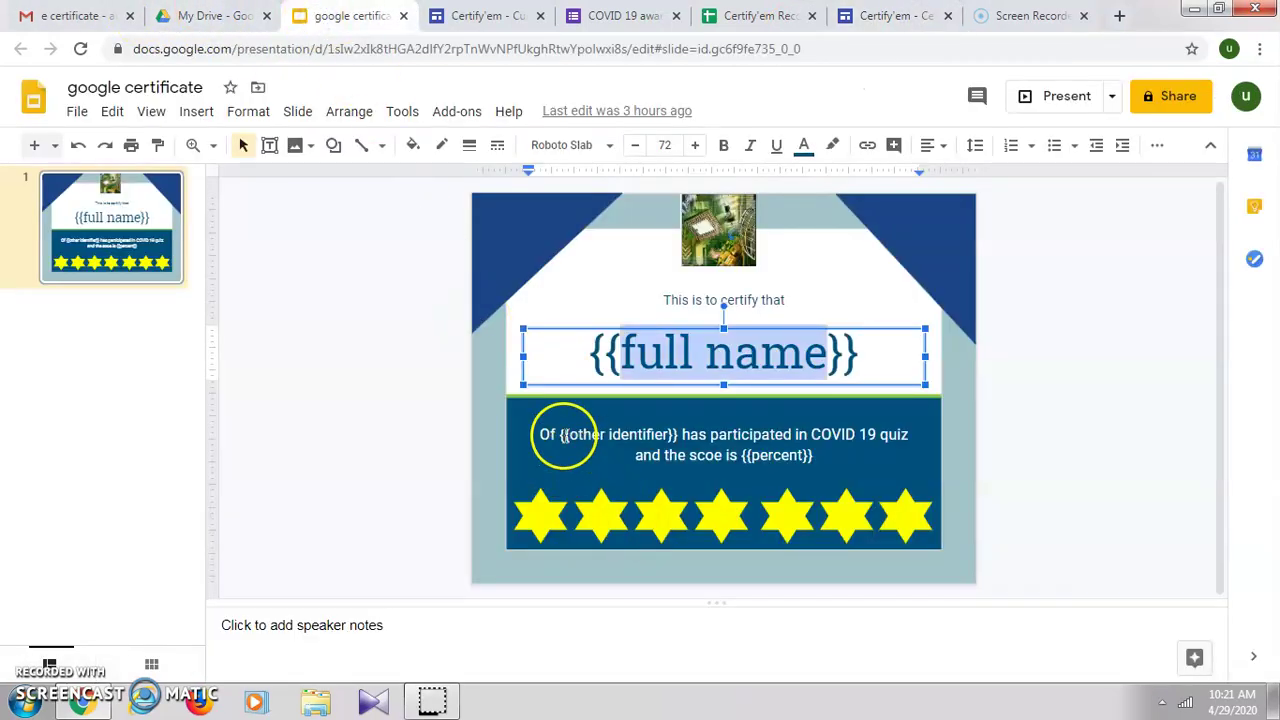
pyautogui.moveTo(563, 435); pyautogui.dragTo(645, 436)
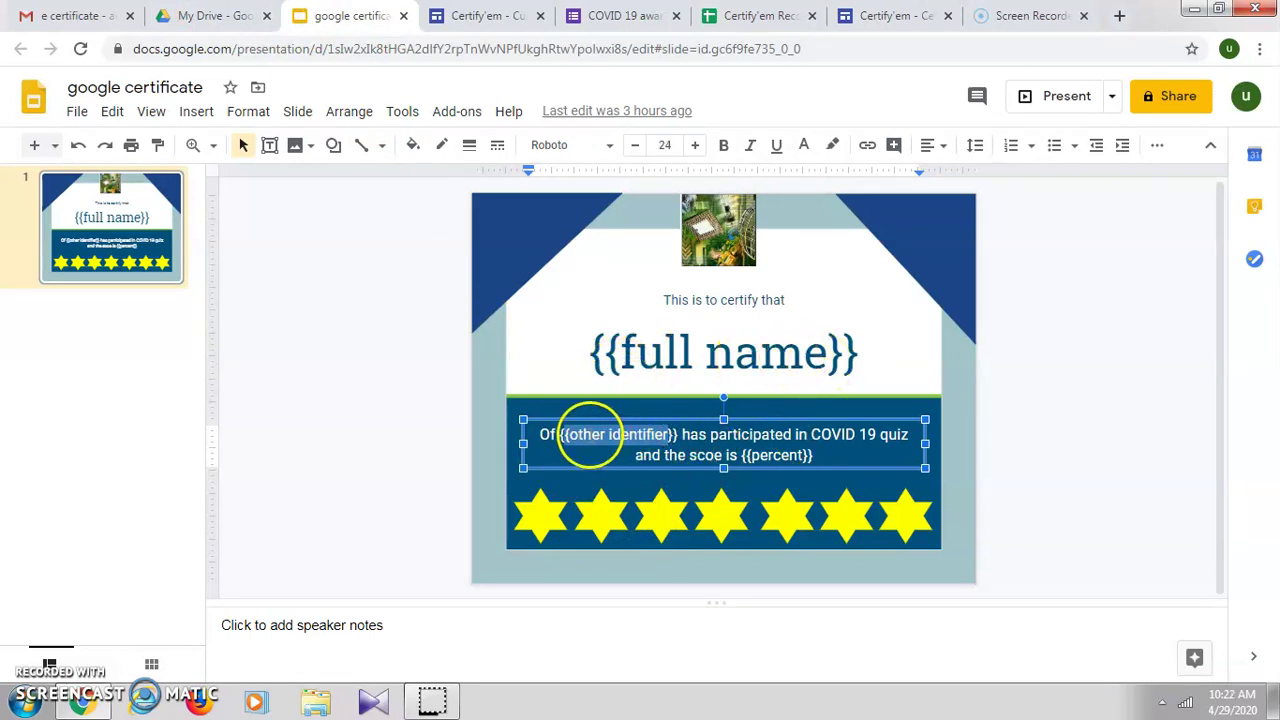
pyautogui.click(746, 456)
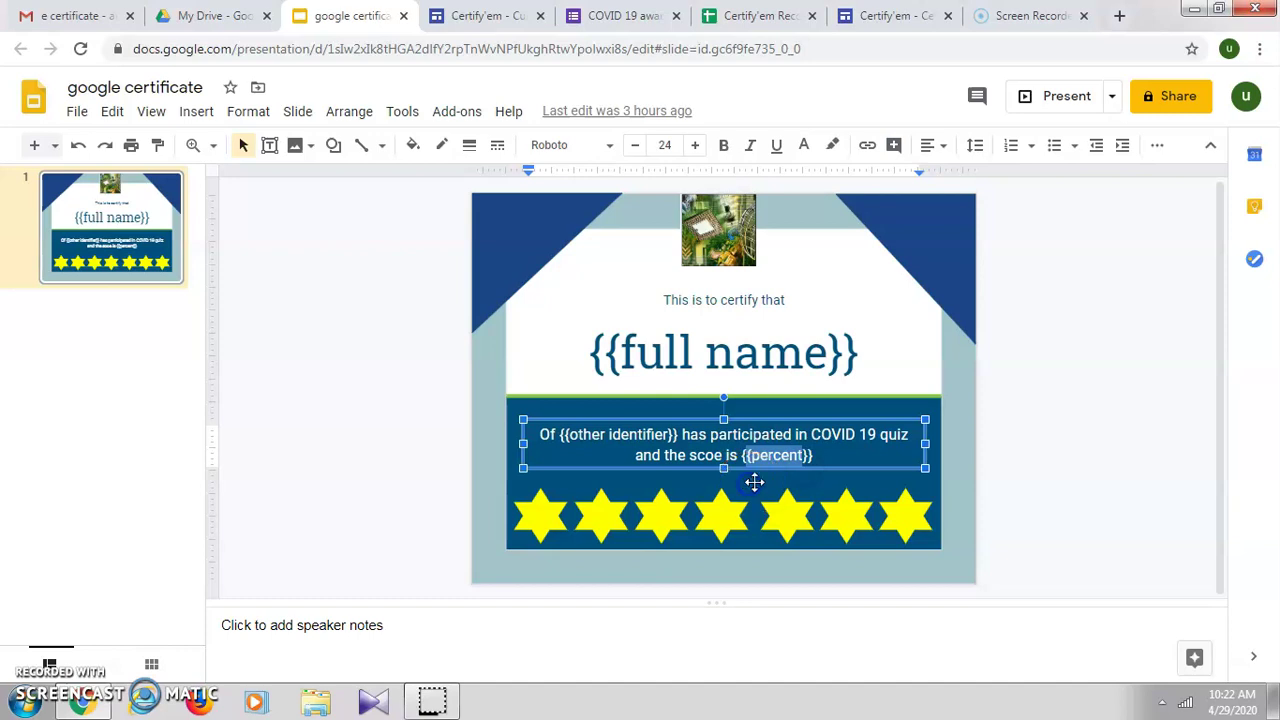
pyautogui.click(815, 450)
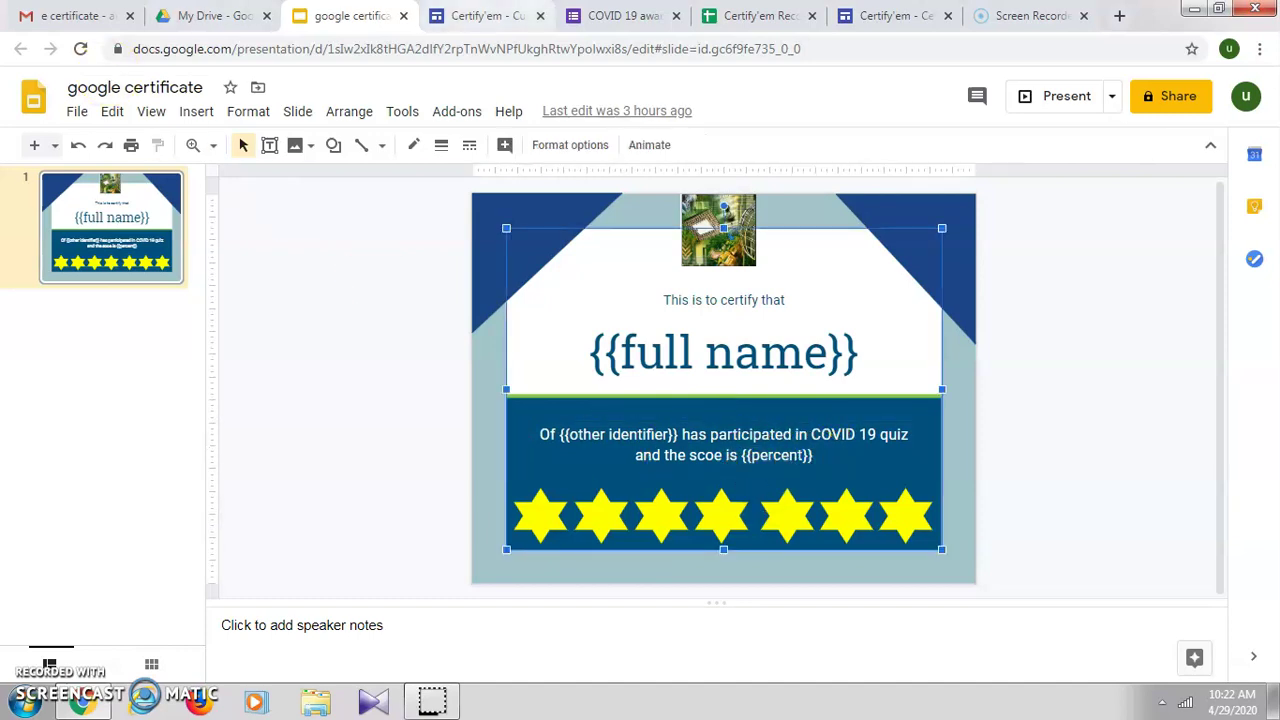
# Step: Review Certify'em's supported merge tags and the COVID 19 awareness quiz form, then switch to Gmail
pyautogui.click(492, 18)
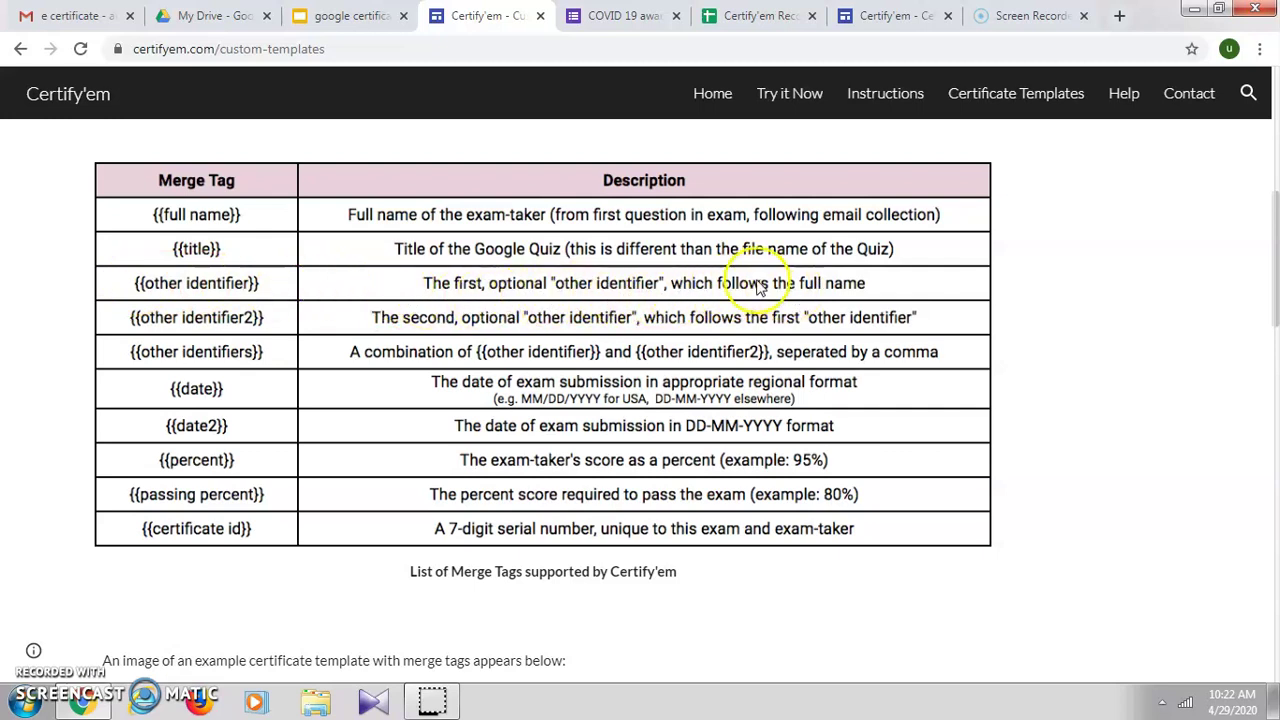
pyautogui.click(626, 17)
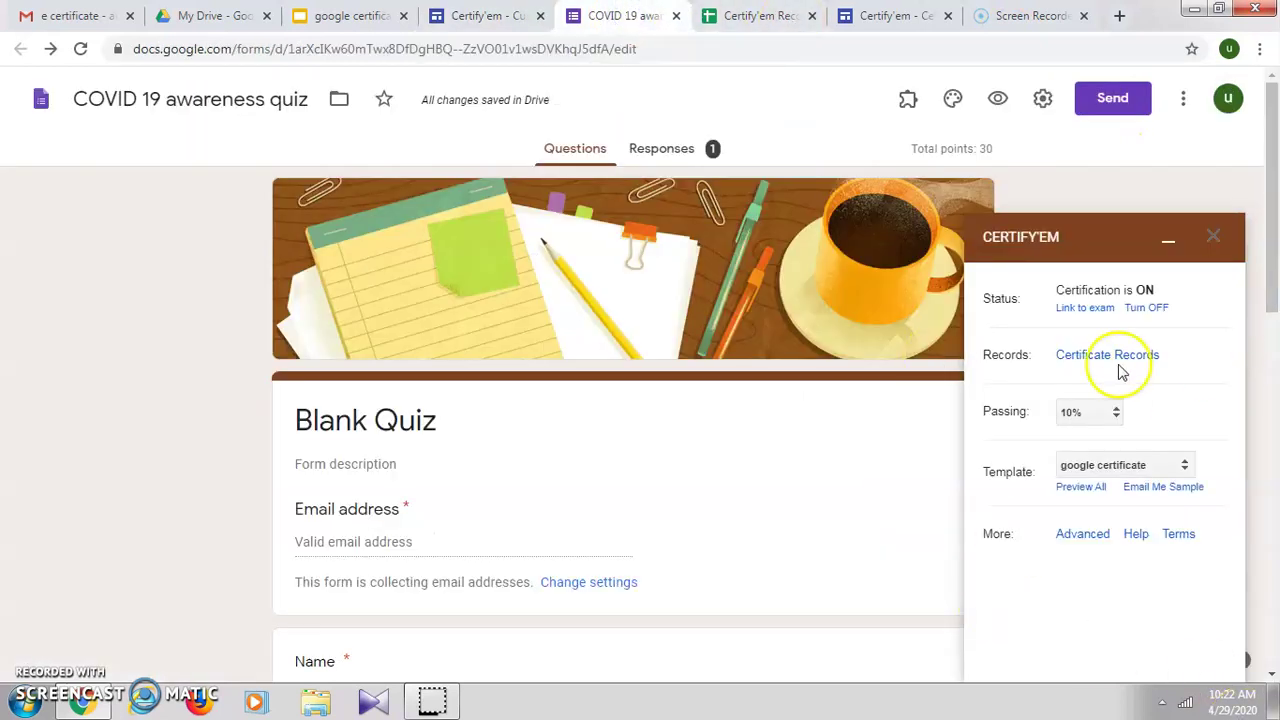
pyautogui.click(55, 15)
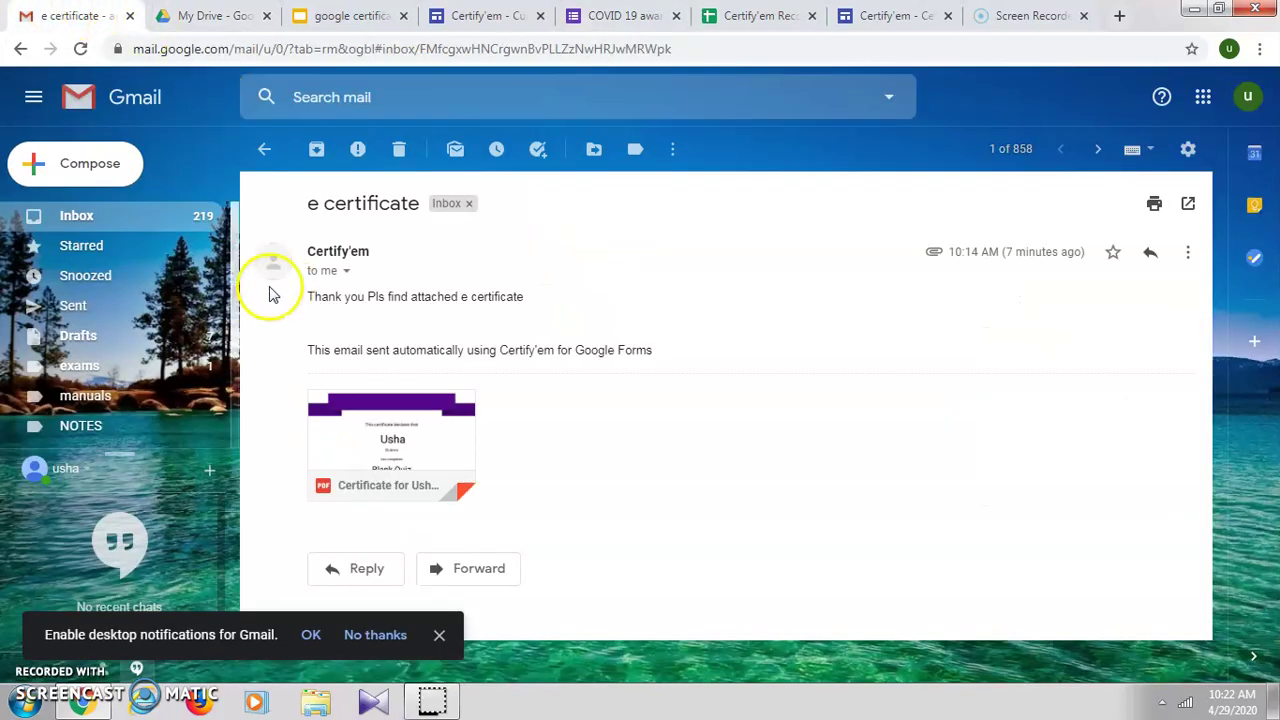
# Step: Open the Blank Quiz invitation from the inbox and launch its quiz form
pyautogui.click(92, 222)
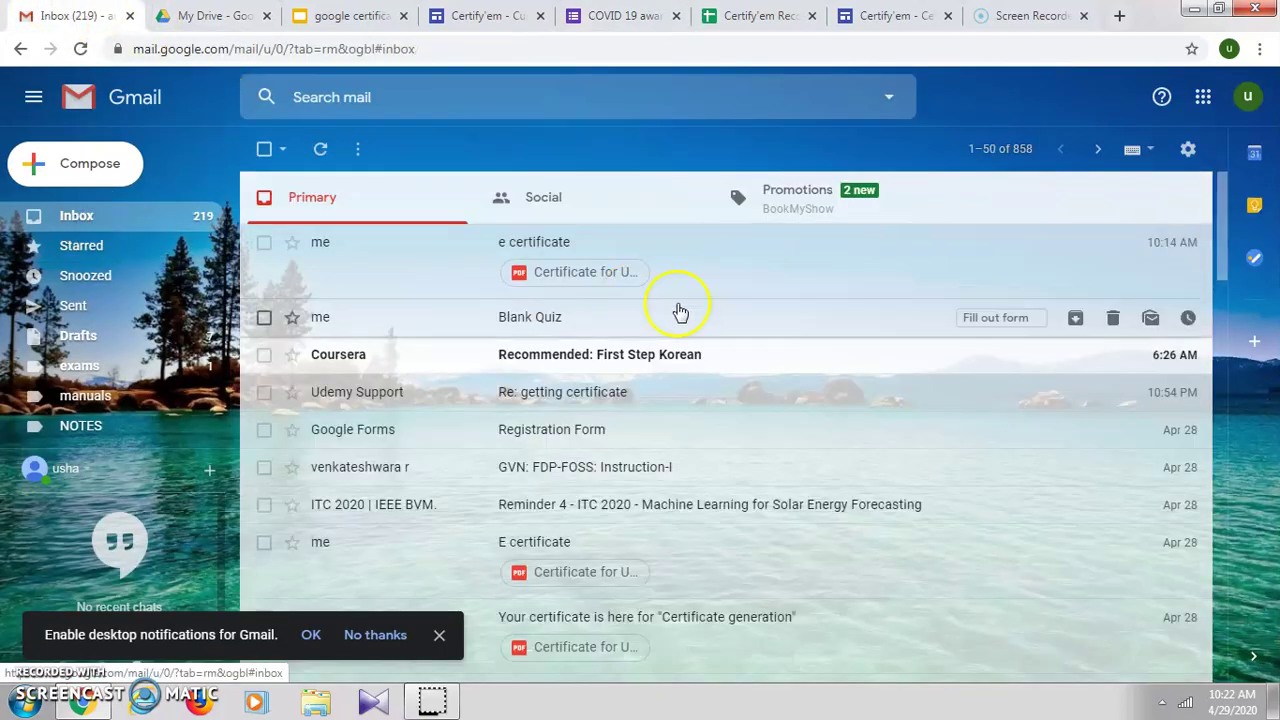
pyautogui.click(383, 318)
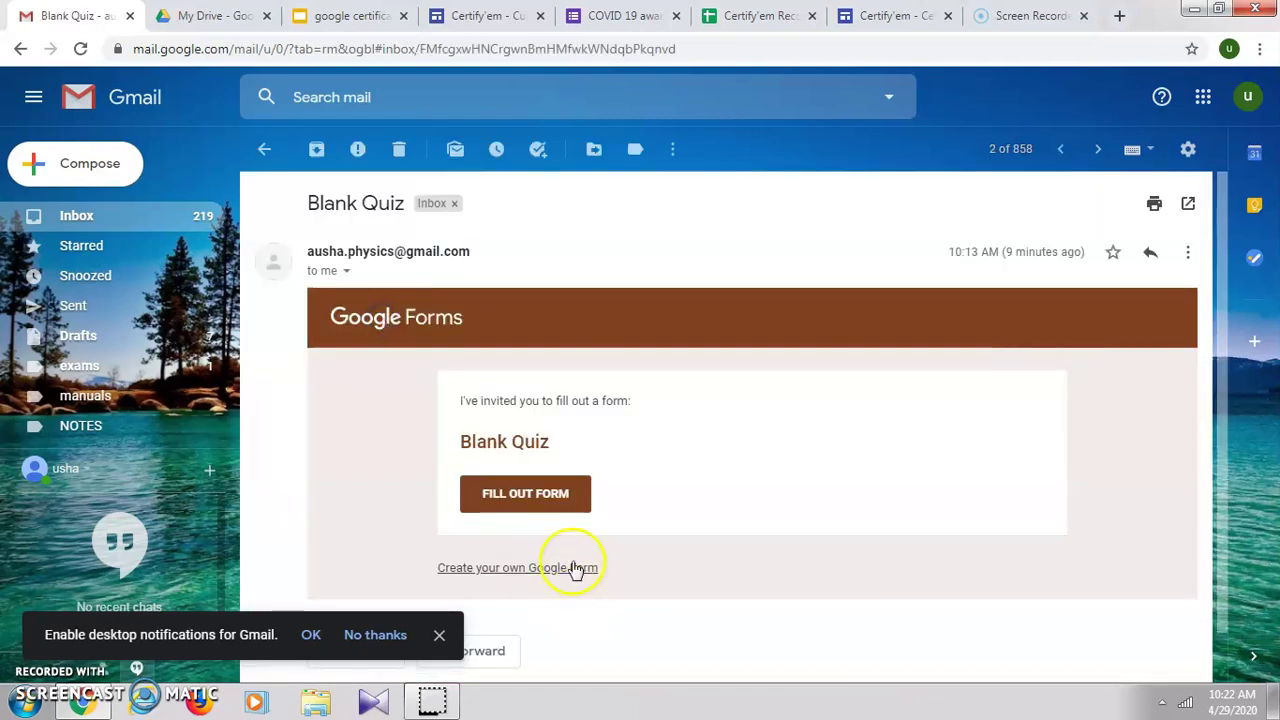
pyautogui.click(528, 494)
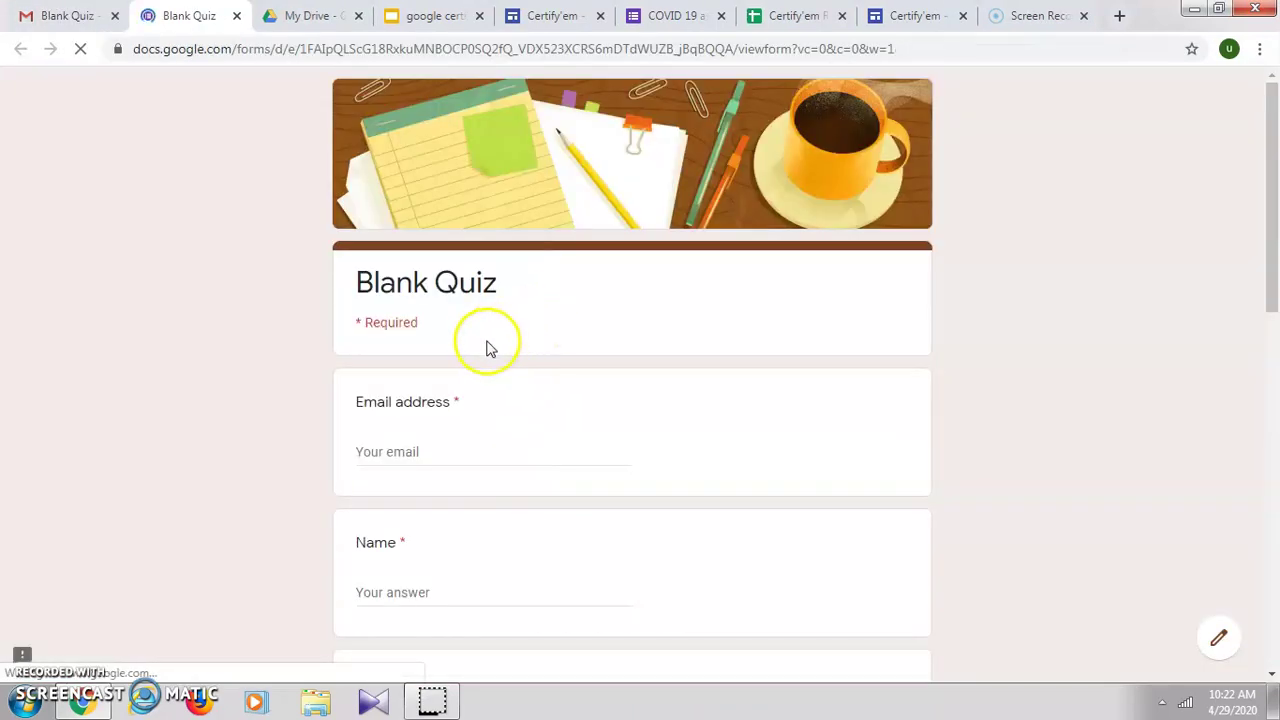
# Step: Enter the respondent's email address, name, and College 'St.Ann's' on the Blank Quiz
pyautogui.click(441, 451)
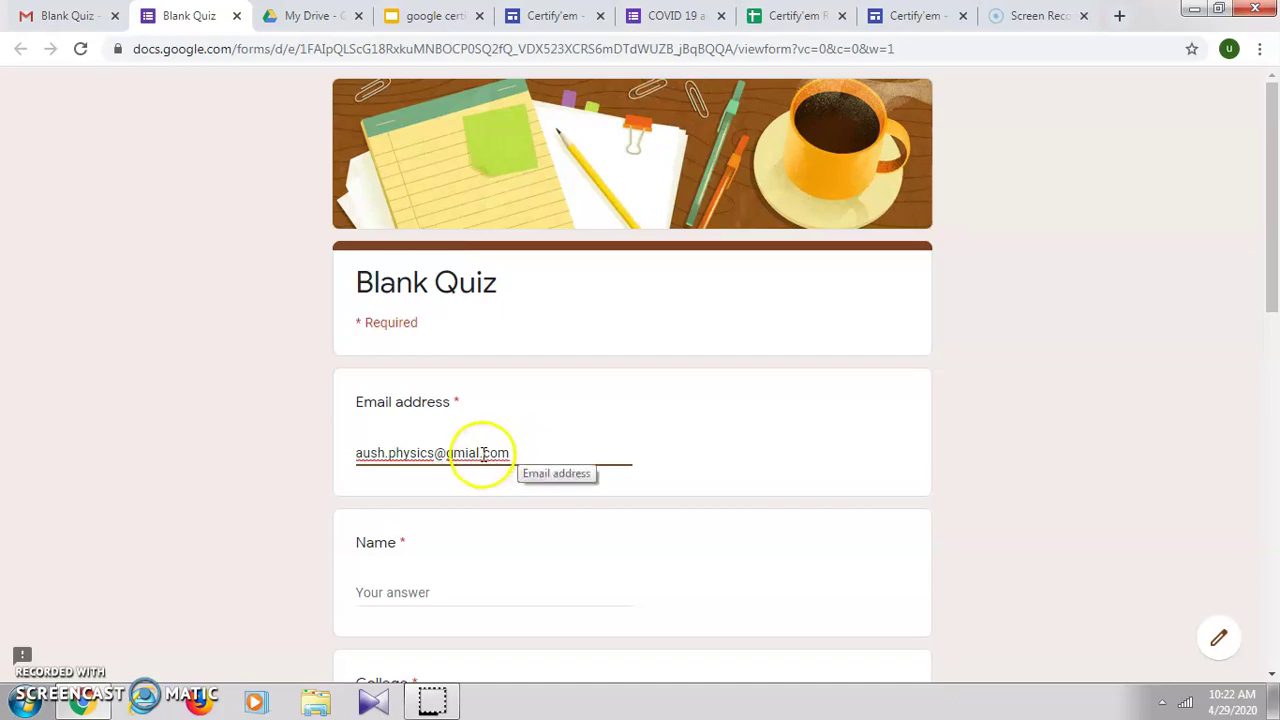
pyautogui.click(483, 453)
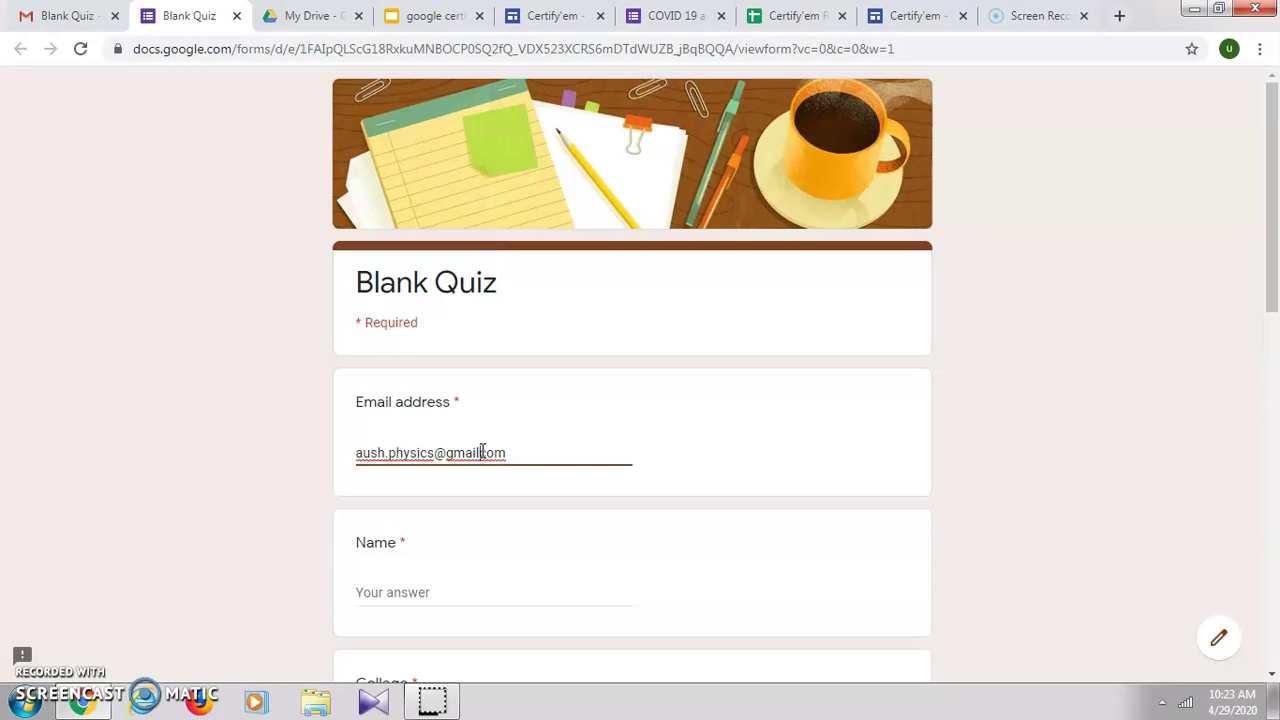
pyautogui.click(414, 593)
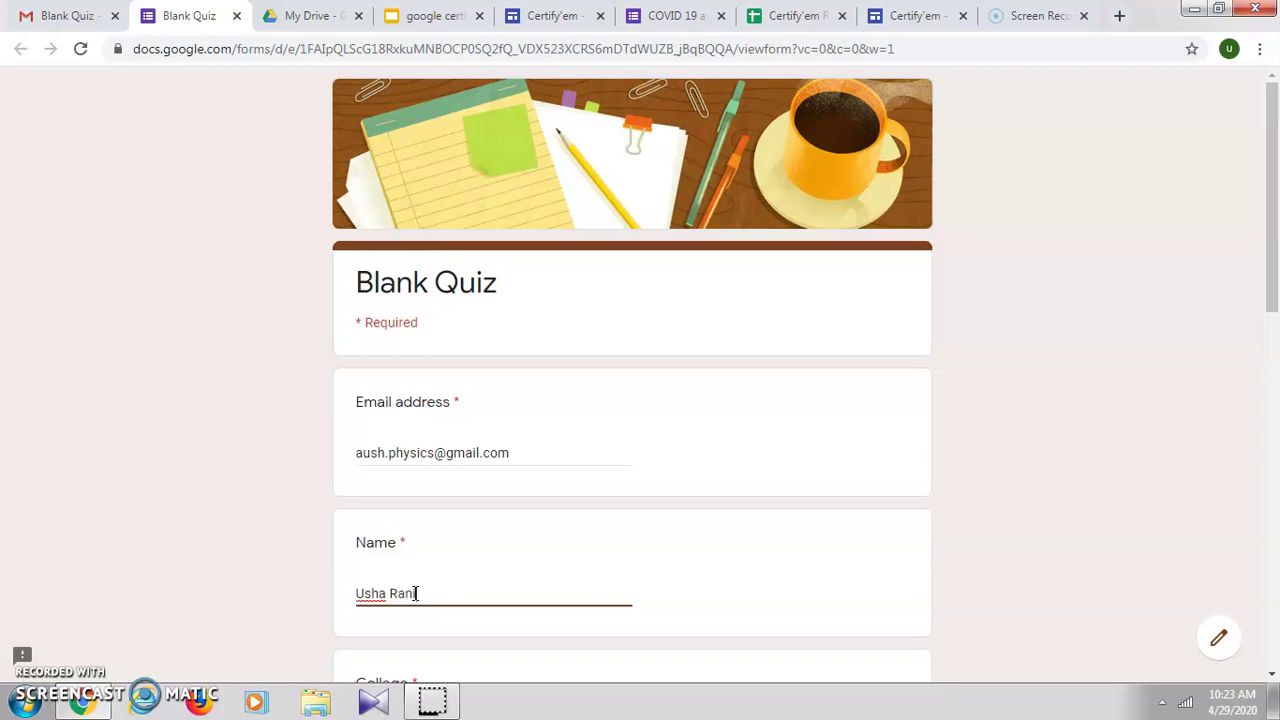
pyautogui.scroll(-3, 414, 593)
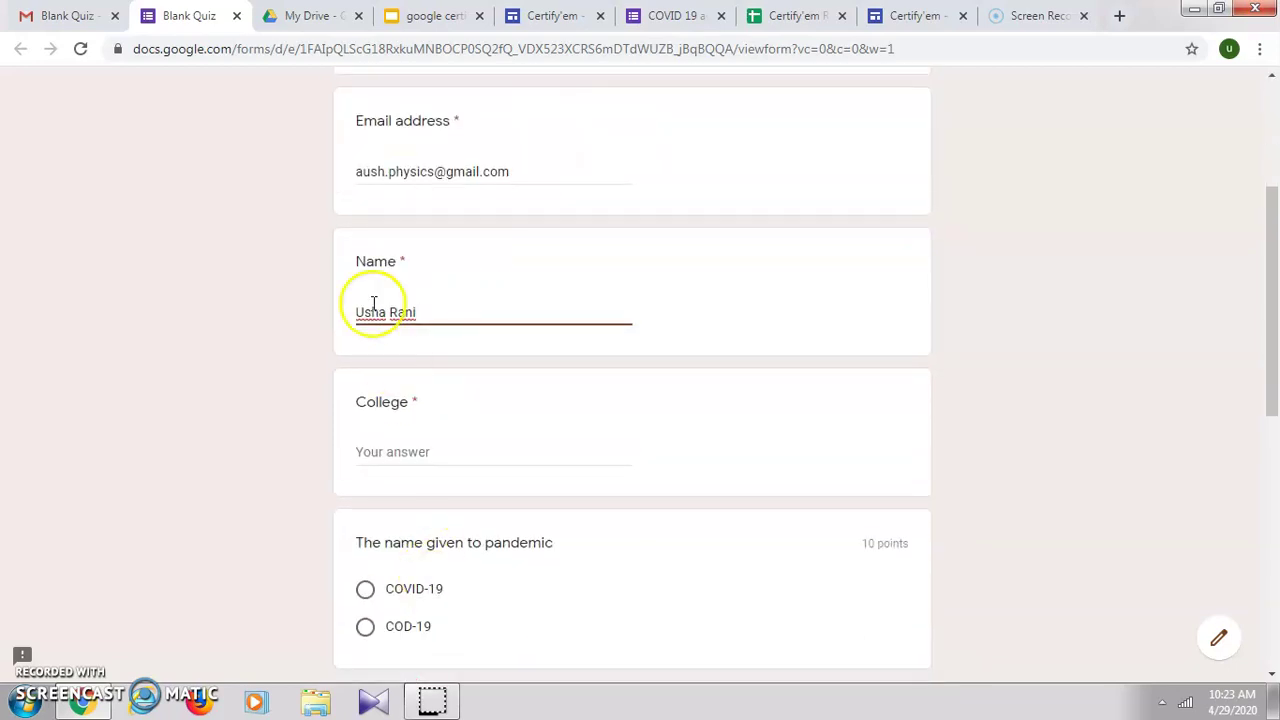
pyautogui.click(401, 453)
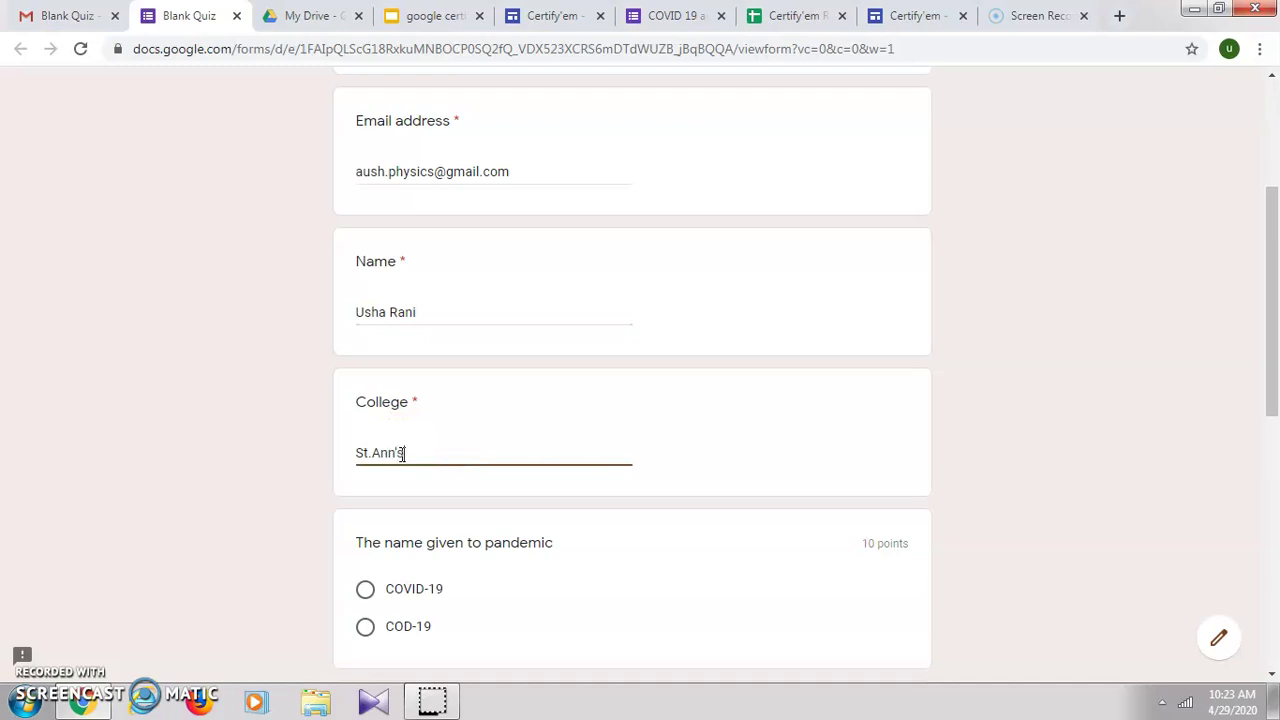
# Step: Answer COVID-19, both and newyork, then submit the quiz
pyautogui.scroll(-3, 430, 410)
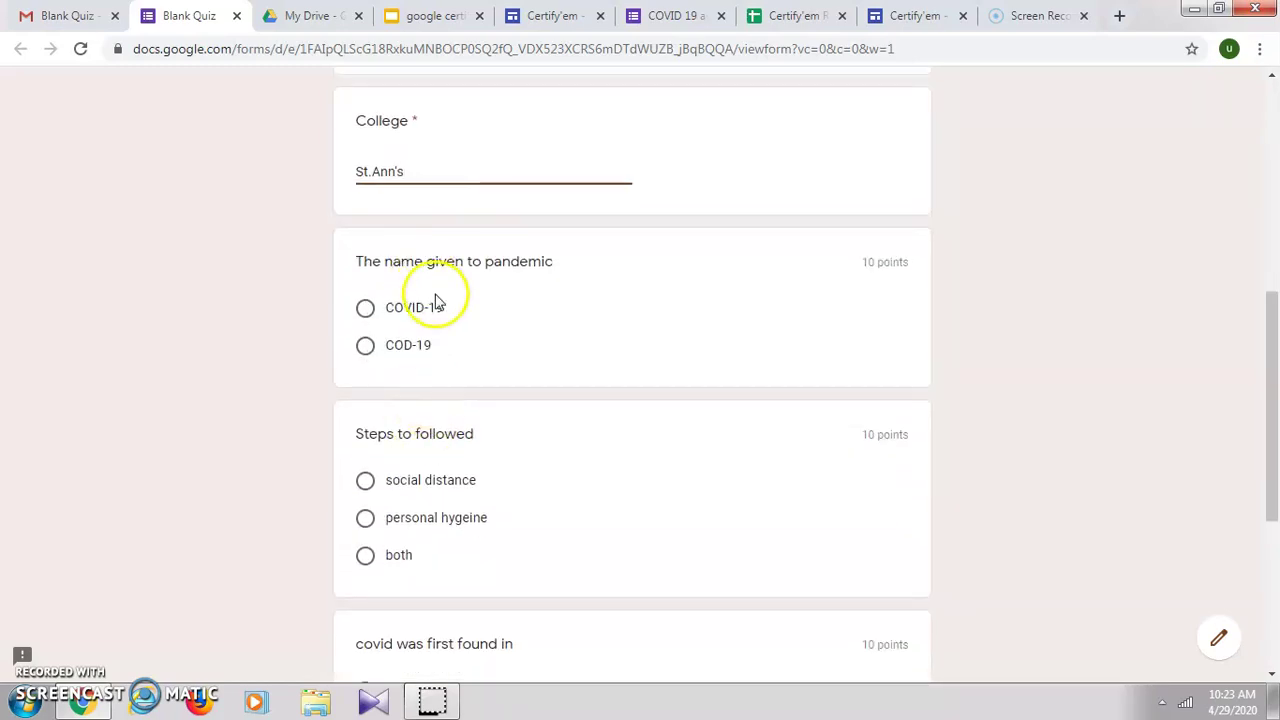
pyautogui.click(388, 312)
pyautogui.scroll(-2, 503, 551)
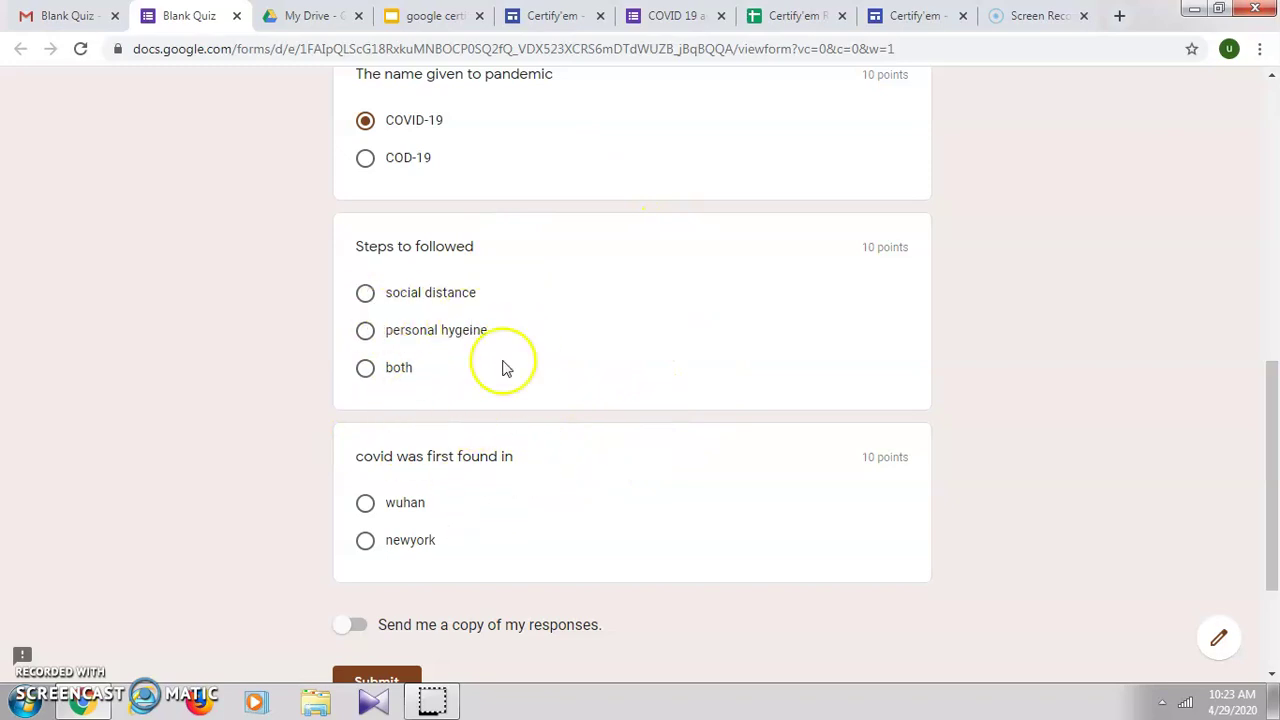
pyautogui.click(381, 372)
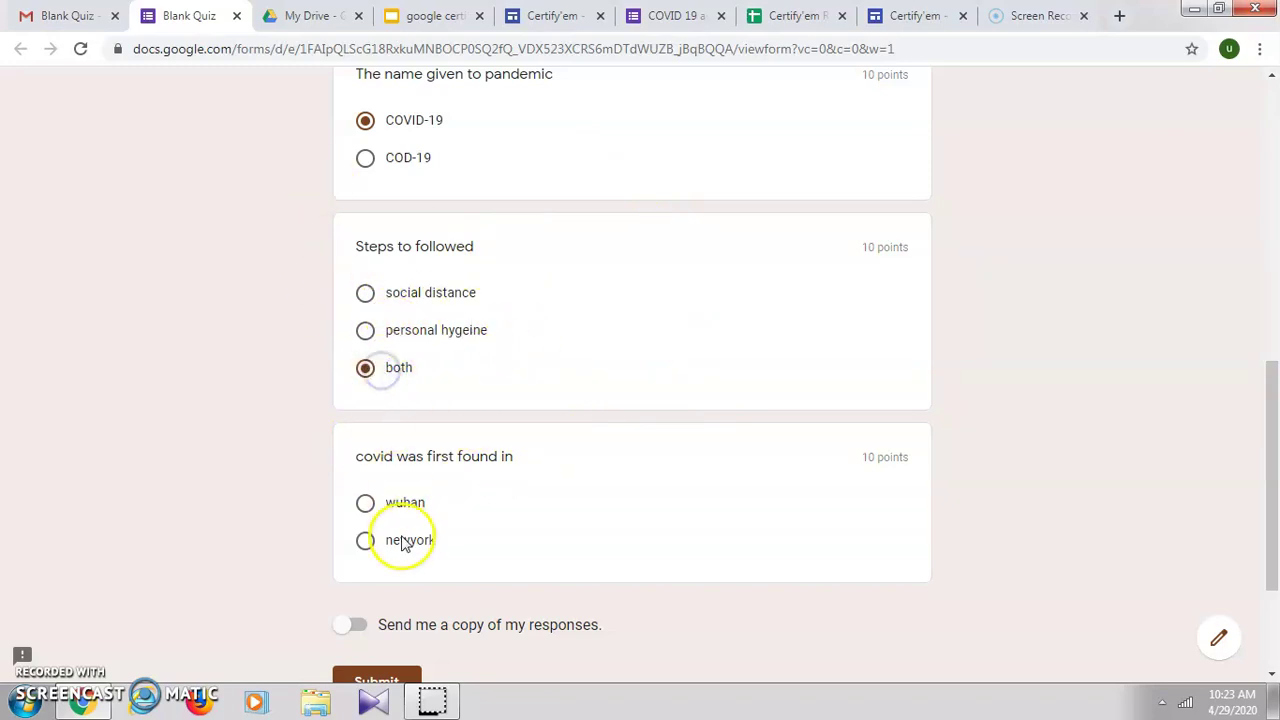
pyautogui.click(402, 545)
pyautogui.scroll(-2, 402, 530)
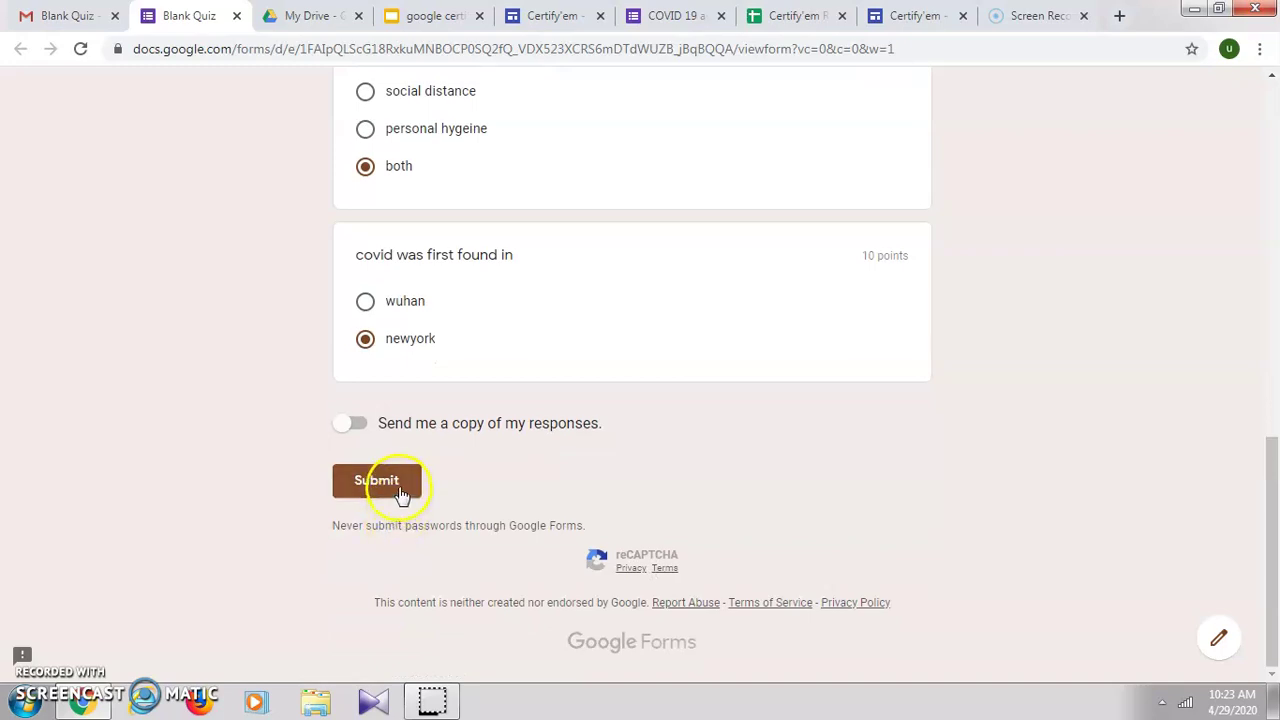
pyautogui.click(398, 490)
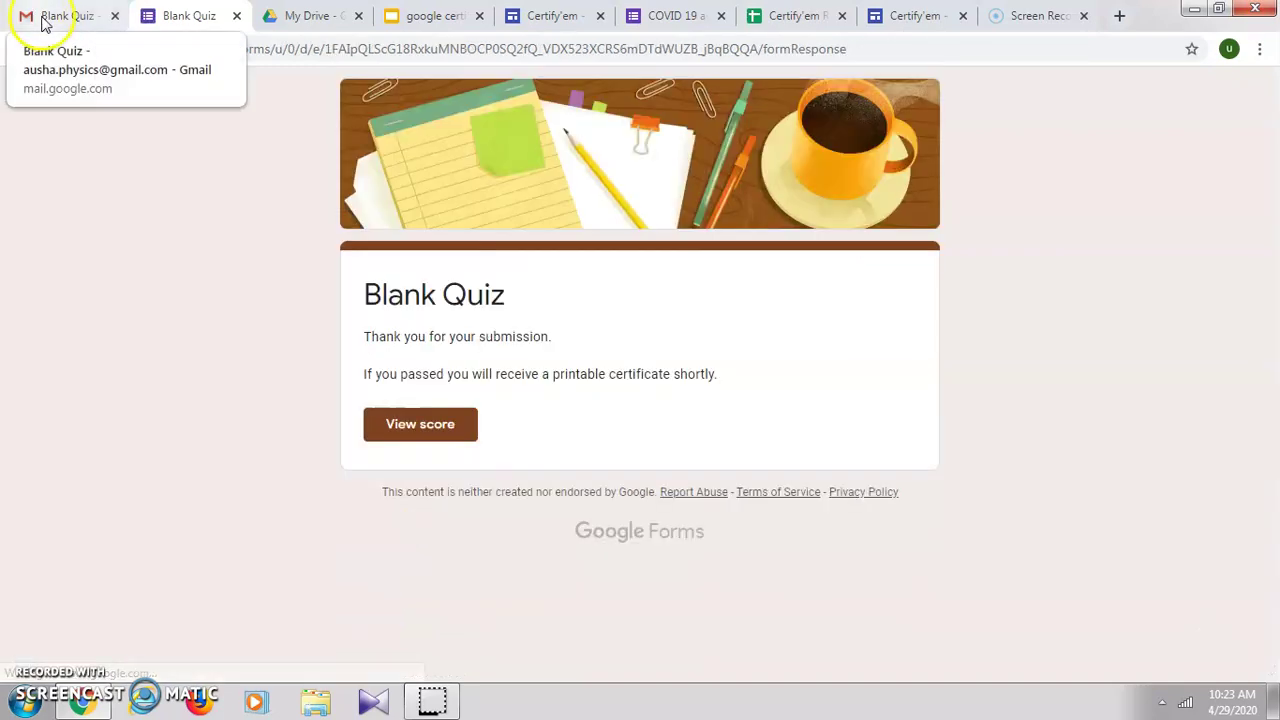
# Step: Reload Certify'em Records to show the new row (20 points, 66.7%, passed), then return to the Gmail inbox
pyautogui.click(795, 18)
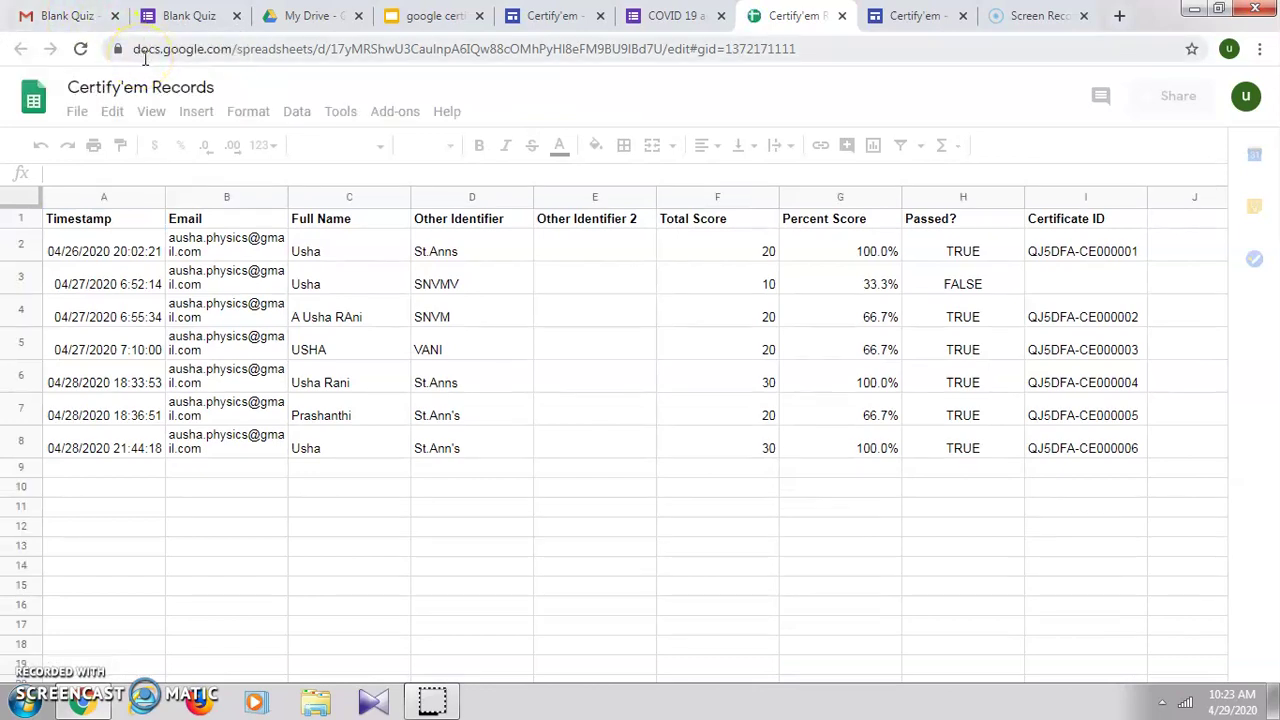
pyautogui.click(80, 49)
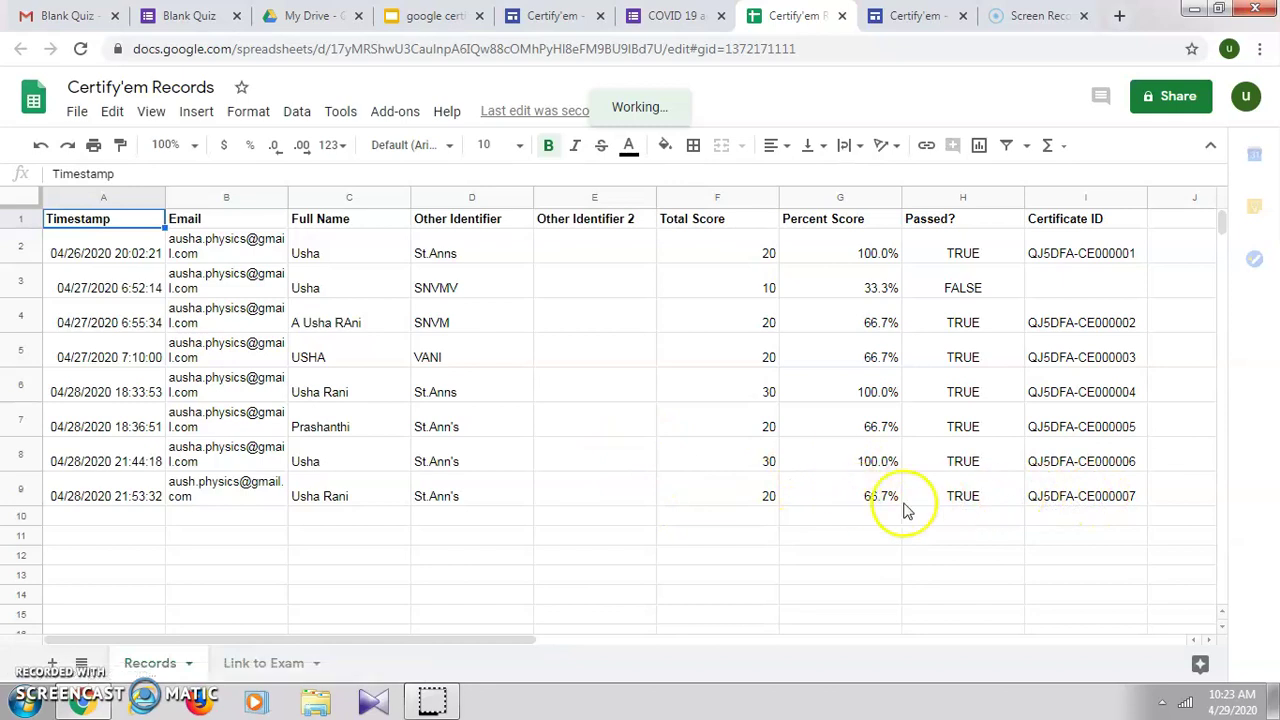
pyautogui.click(80, 15)
pyautogui.click(175, 228)
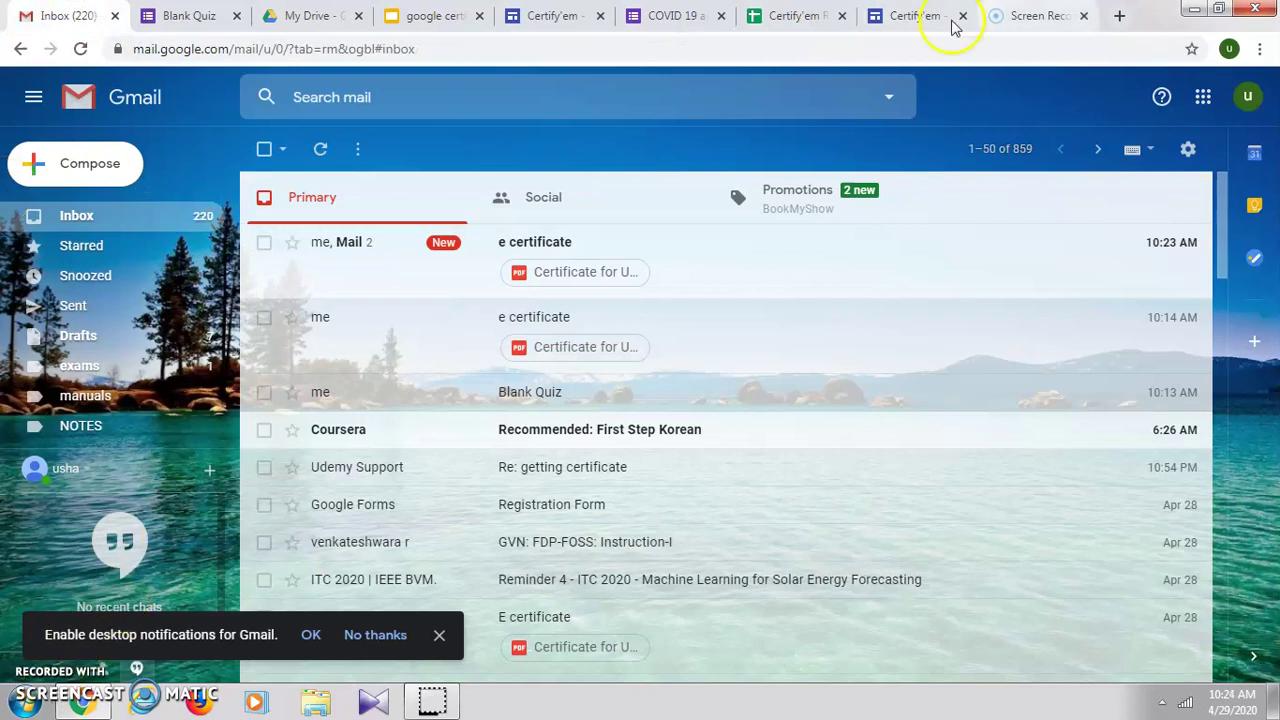
# Step: Open the 'e certificate' email and preview its PDF certificate showing St.Ann's and 67%
pyautogui.click(703, 275)
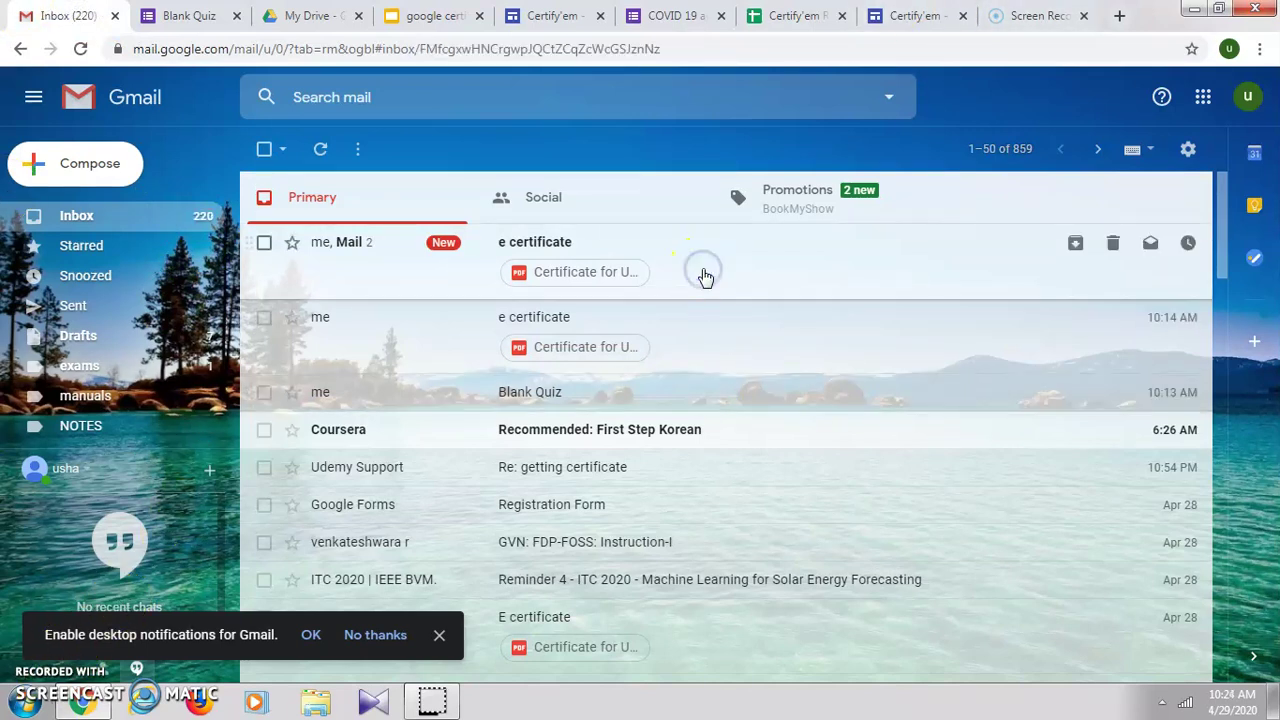
pyautogui.scroll(-2, 680, 591)
pyautogui.scroll(2, 680, 595)
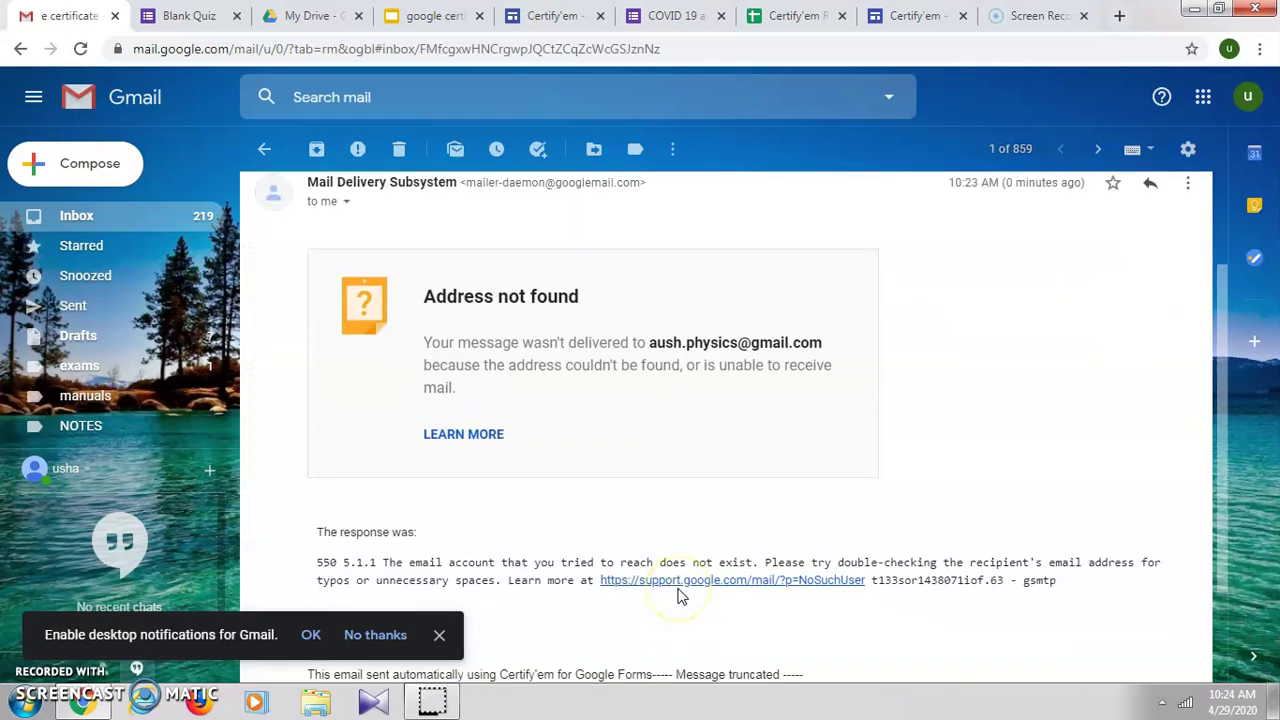
pyautogui.click(403, 285)
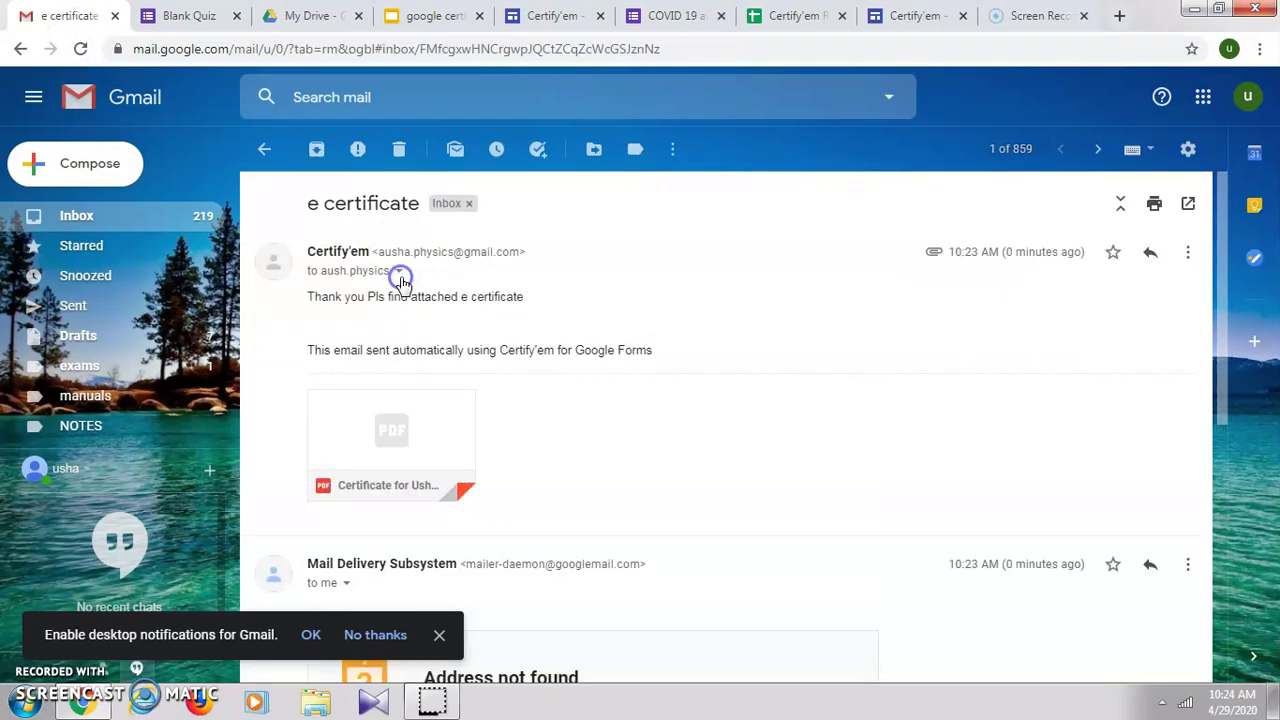
pyautogui.click(376, 424)
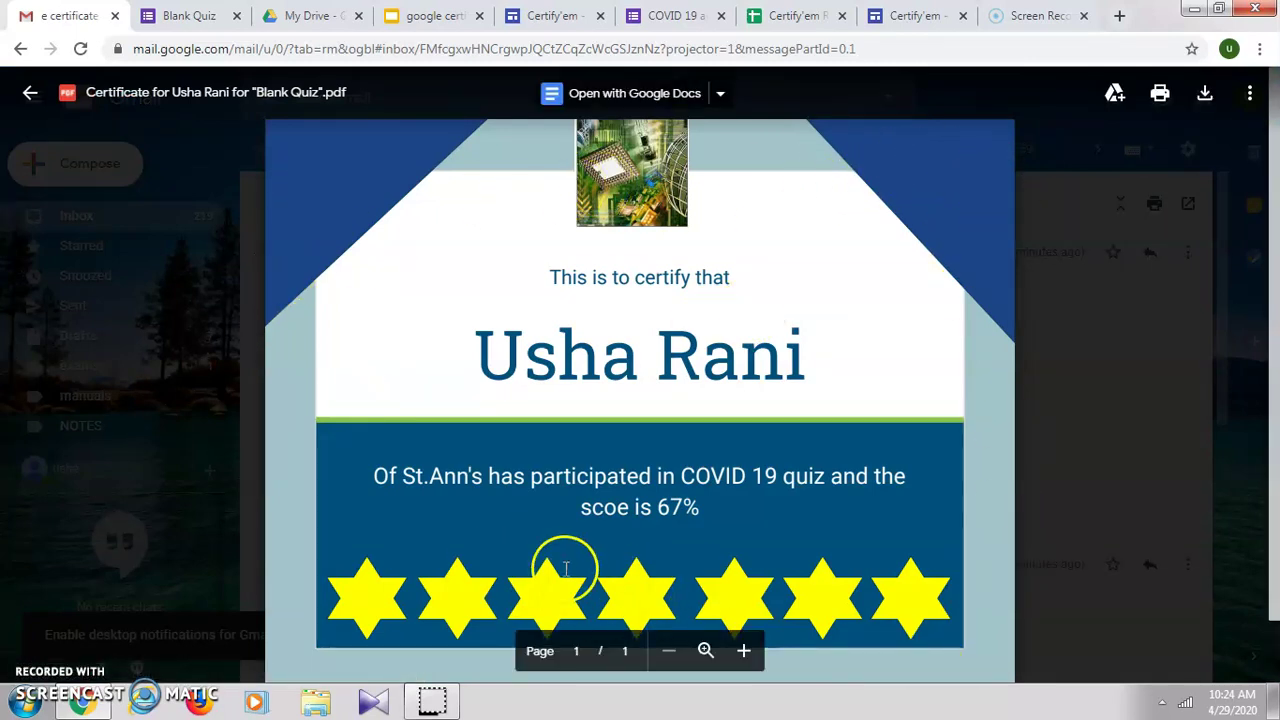
pyautogui.click(31, 96)
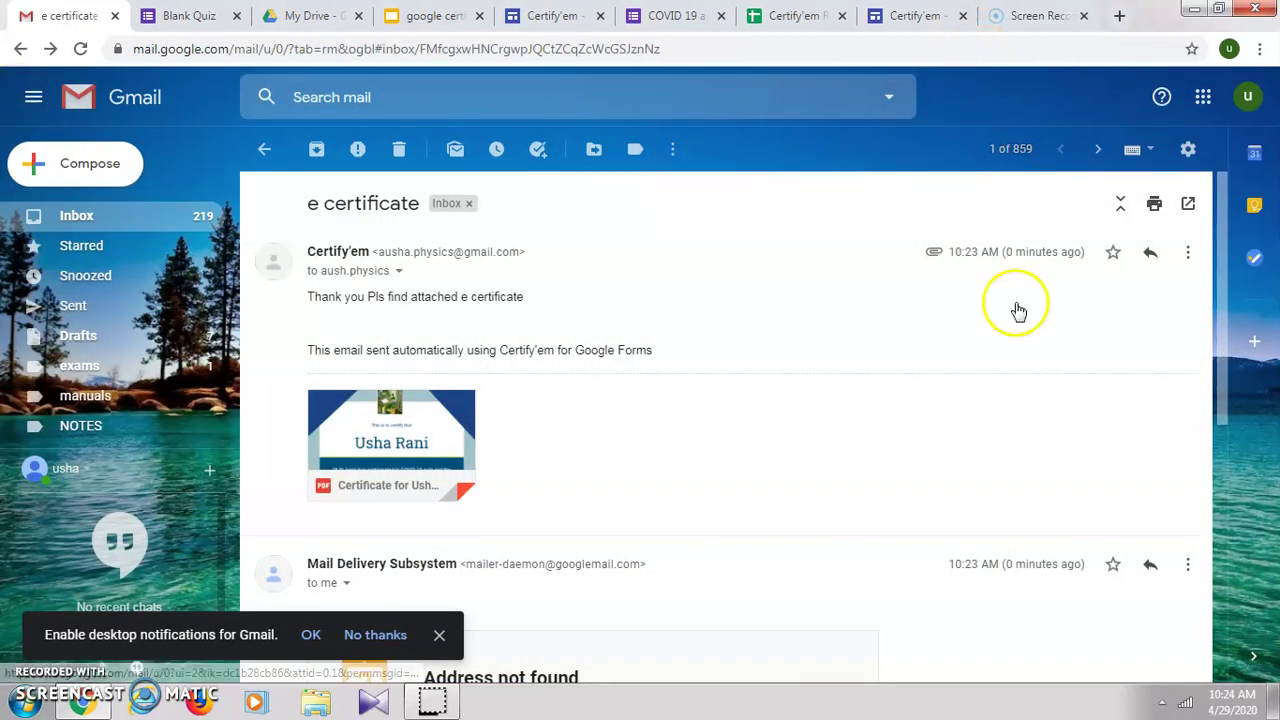